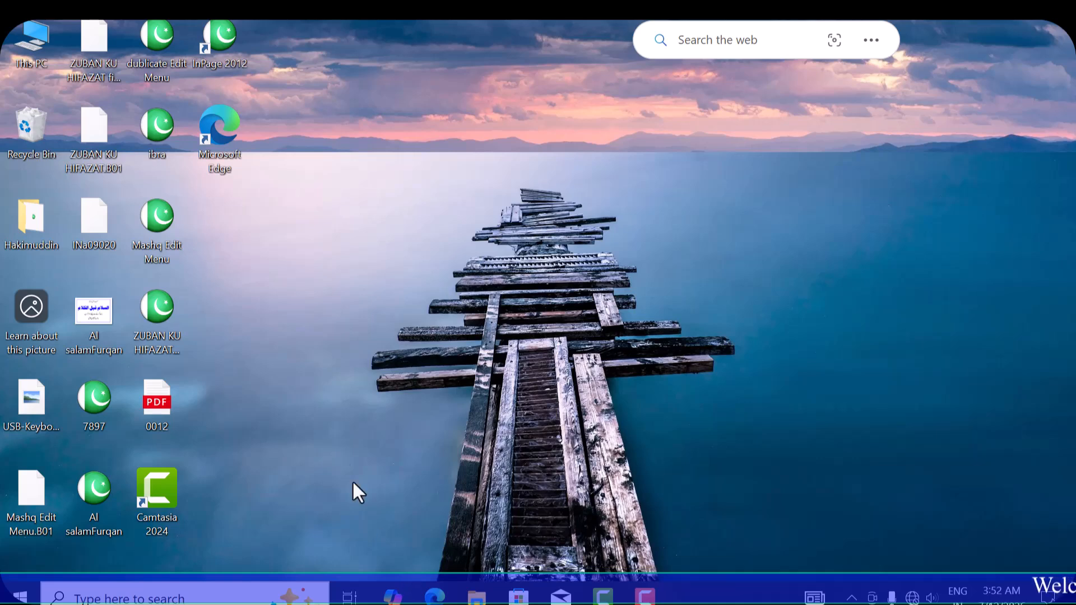
Launch InPage 2012 and create a new one-page A4 portrait document with right-to-left direction and 0.5" margins.
{"action": "double_click", "coordinate": [224, 42]}
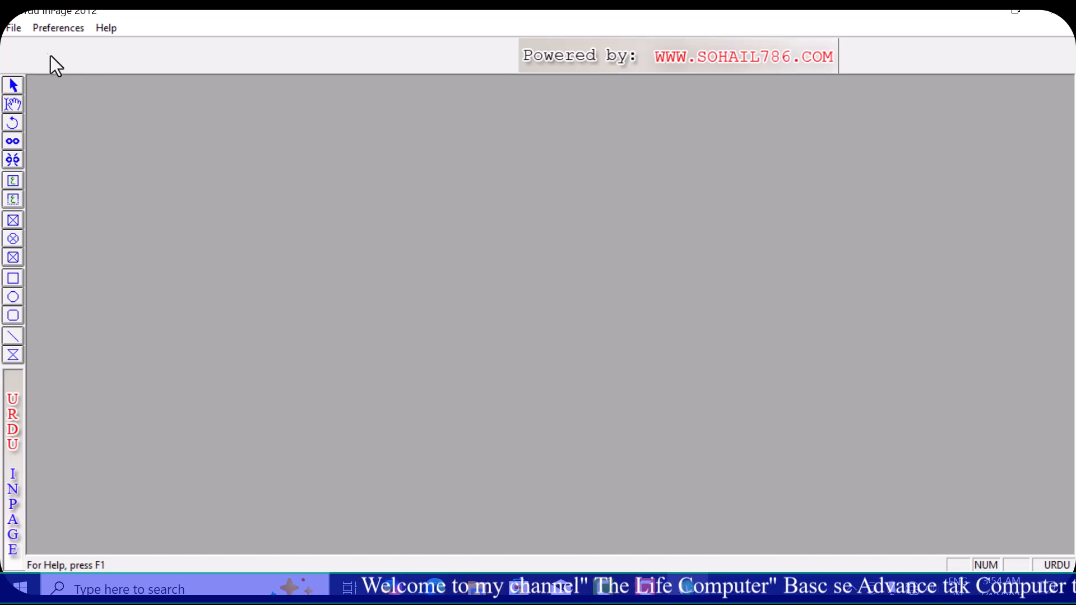
{"action": "left_click", "coordinate": [14, 29]}
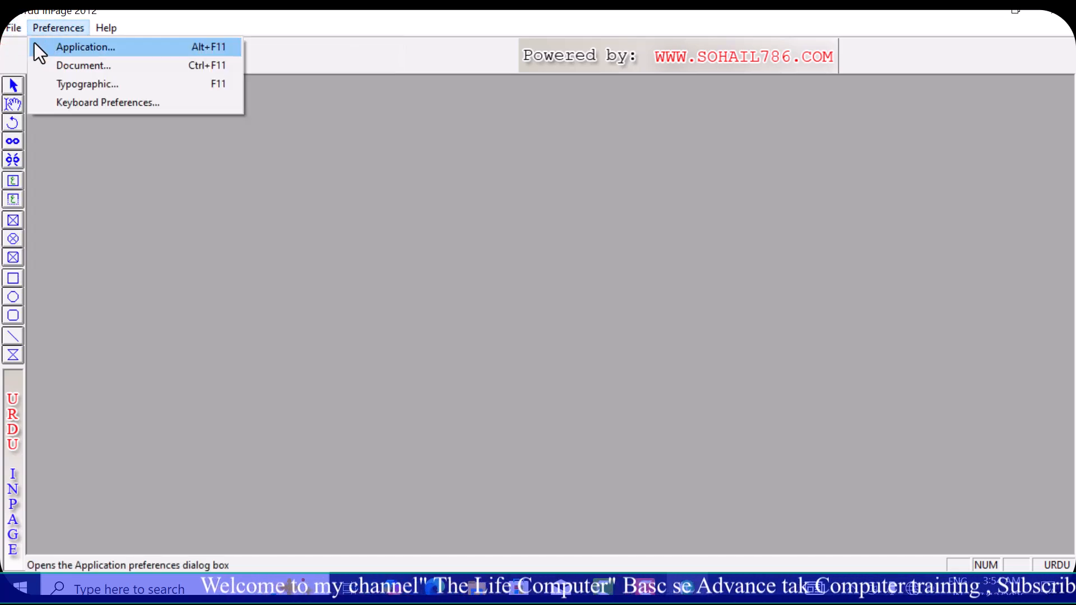
{"action": "left_click", "coordinate": [15, 29]}
{"action": "left_click", "coordinate": [15, 29]}
{"action": "left_click", "coordinate": [18, 48]}
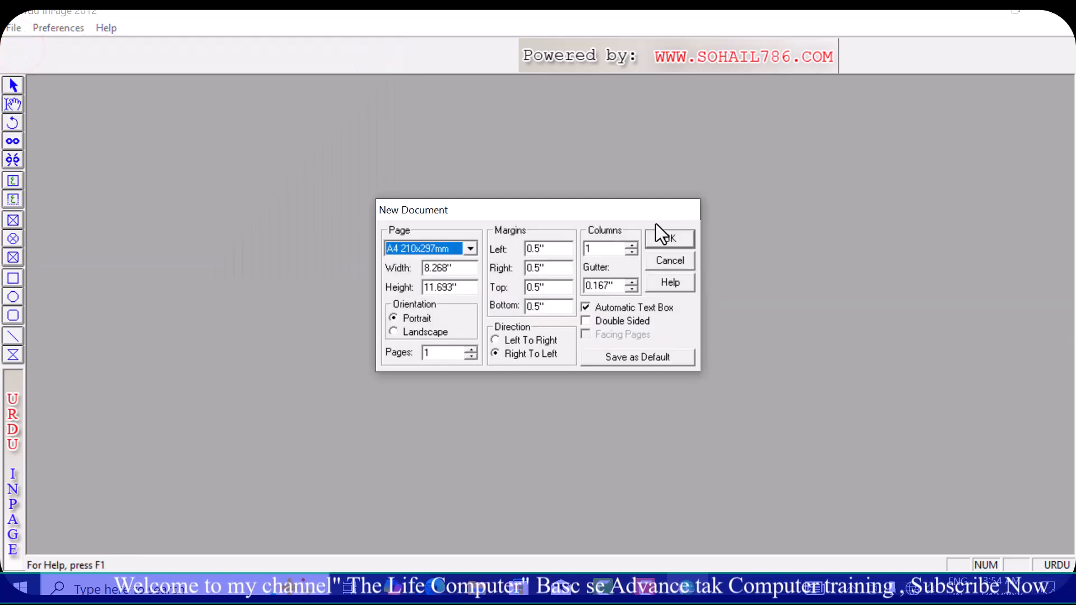
{"action": "left_click", "coordinate": [667, 243]}
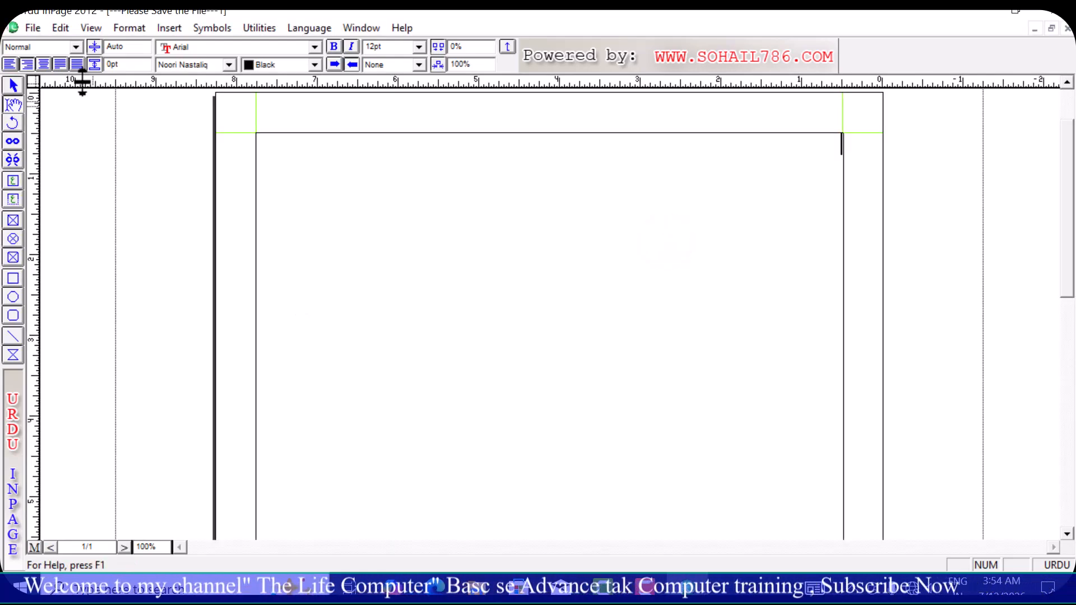
Review the Application Preferences and close them without changing anything.
{"action": "left_click", "coordinate": [63, 34]}
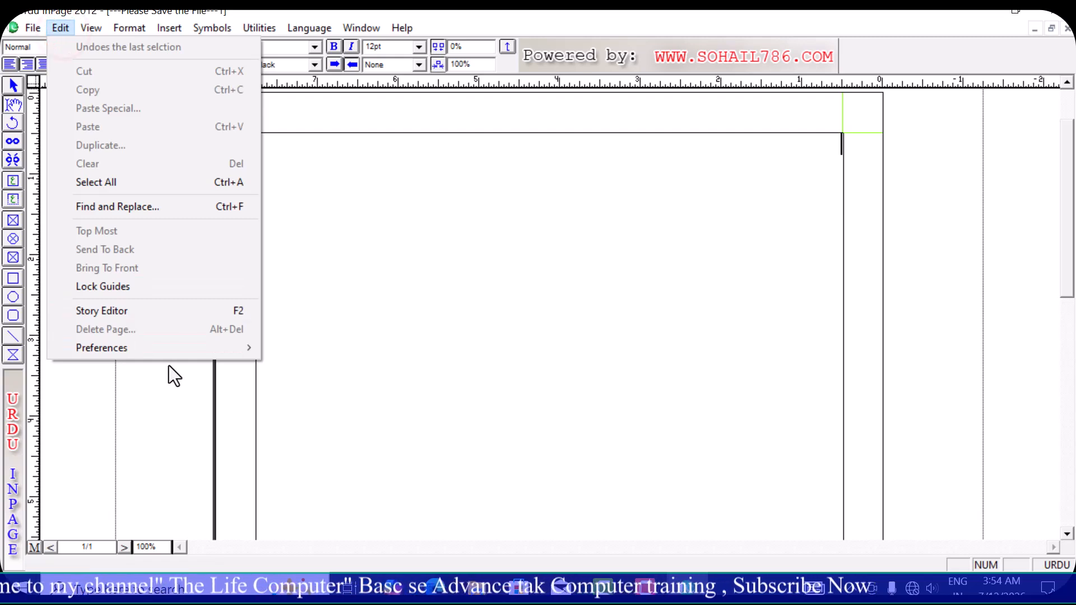
{"action": "mouse_move", "coordinate": [204, 352]}
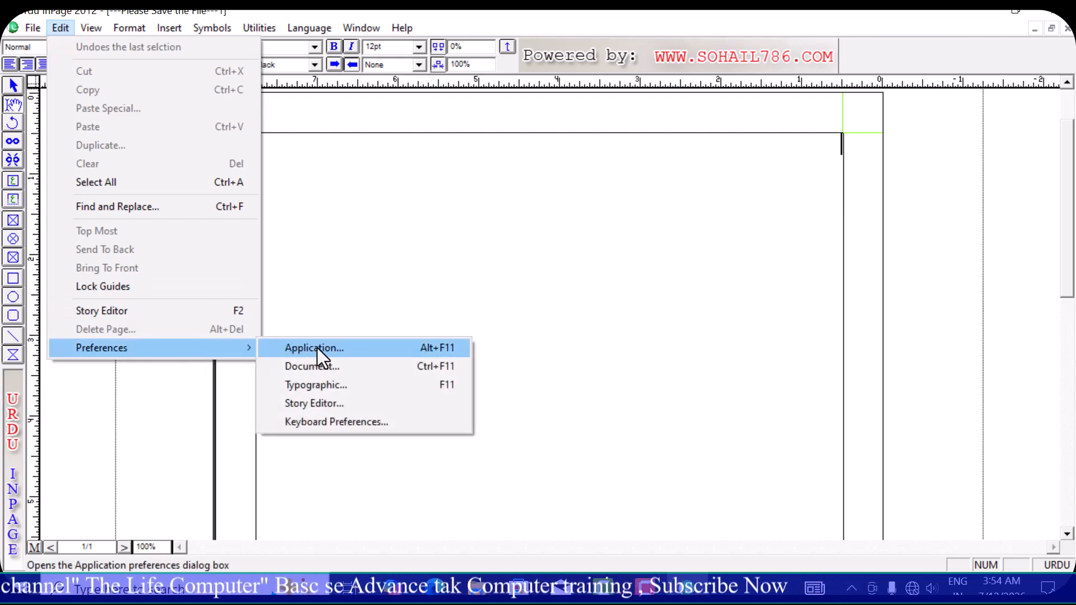
{"action": "left_click", "coordinate": [364, 351]}
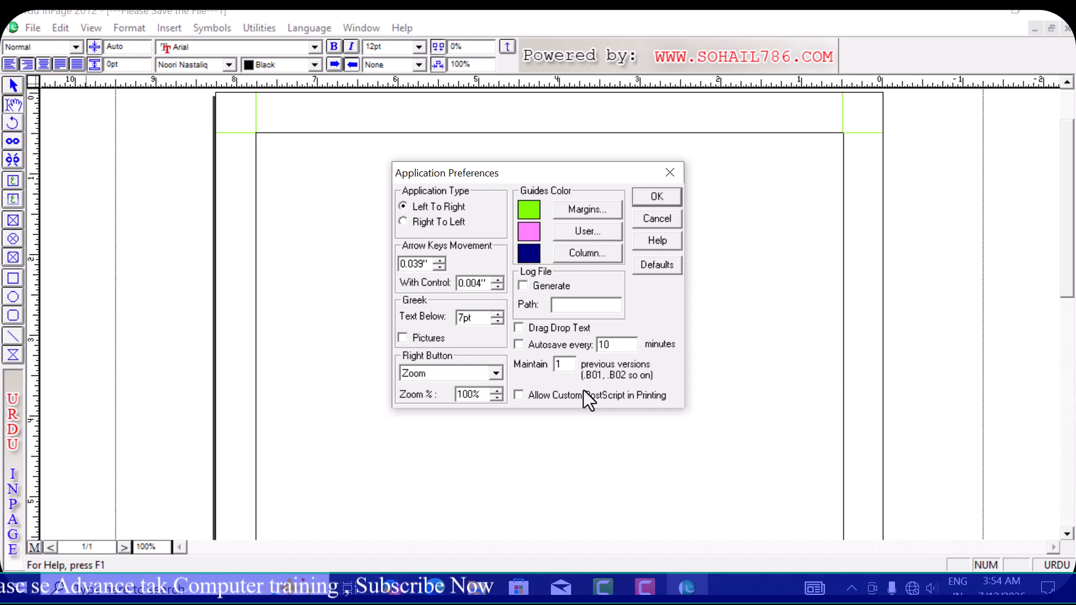
{"action": "left_click", "coordinate": [673, 223]}
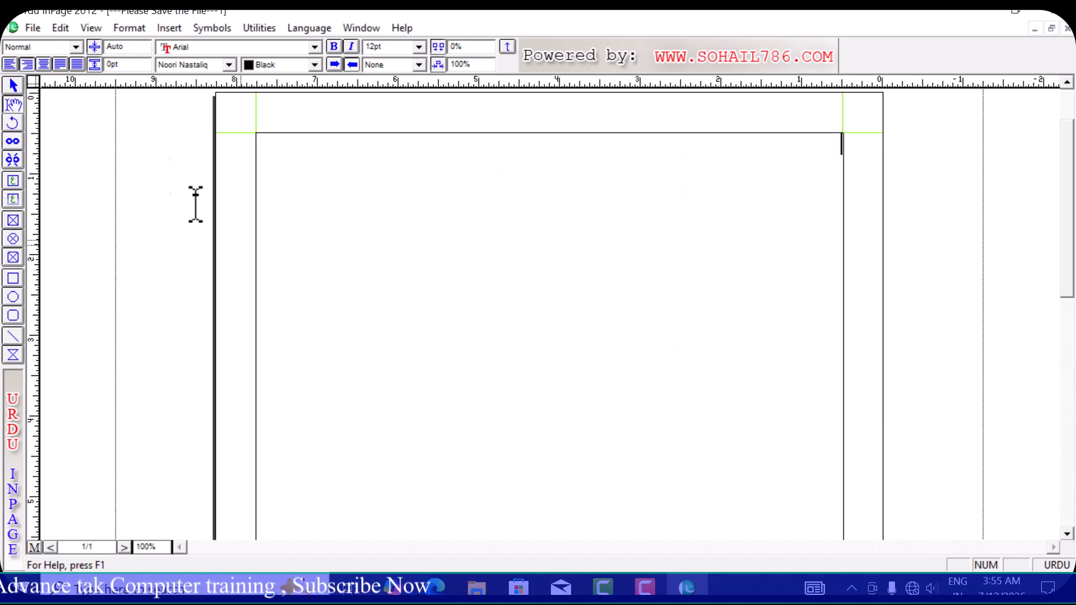
Set the document's general measurement unit to Millimeters in the Document Preferences.
{"action": "left_click", "coordinate": [62, 30]}
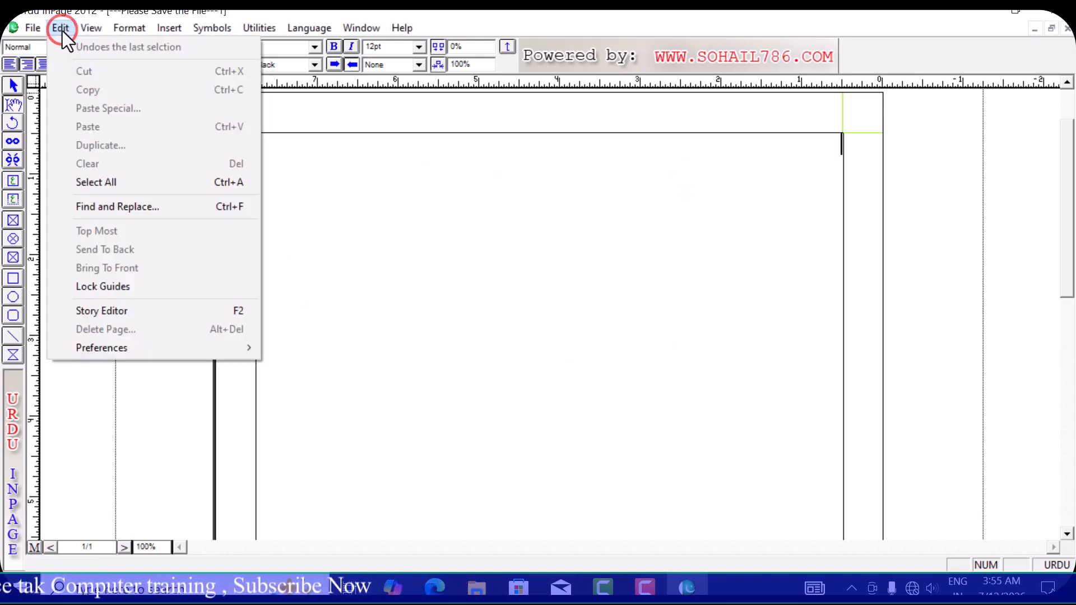
{"action": "mouse_move", "coordinate": [189, 348]}
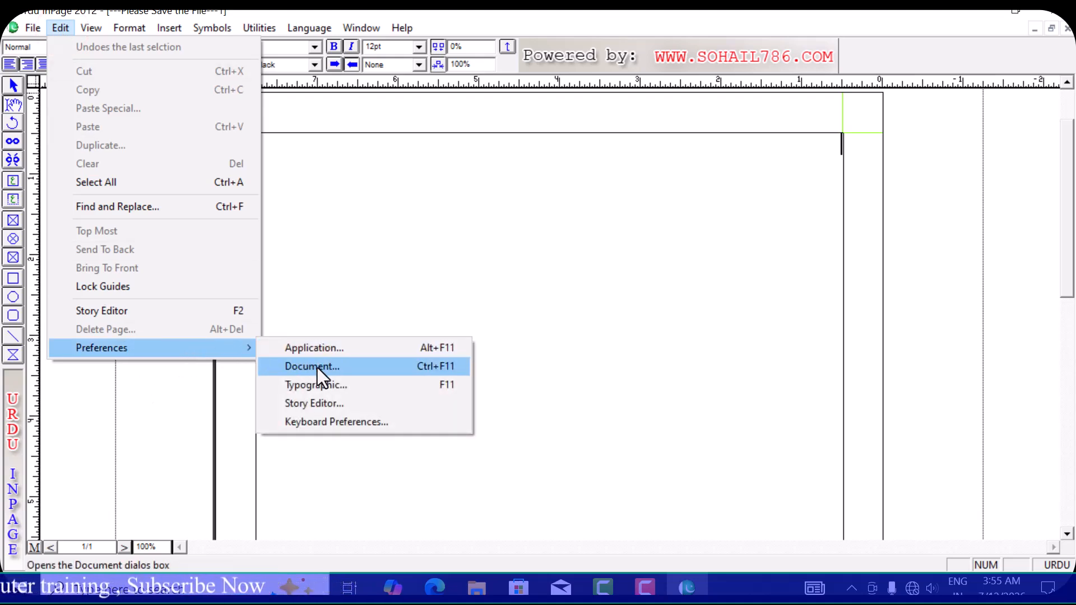
{"action": "left_click", "coordinate": [407, 371]}
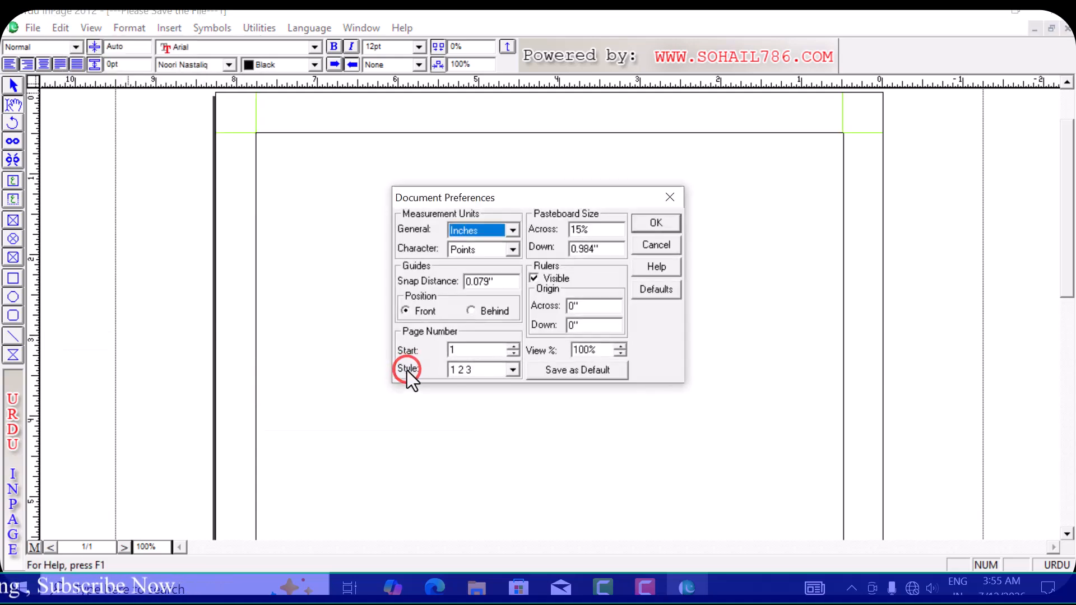
{"action": "left_click", "coordinate": [513, 230]}
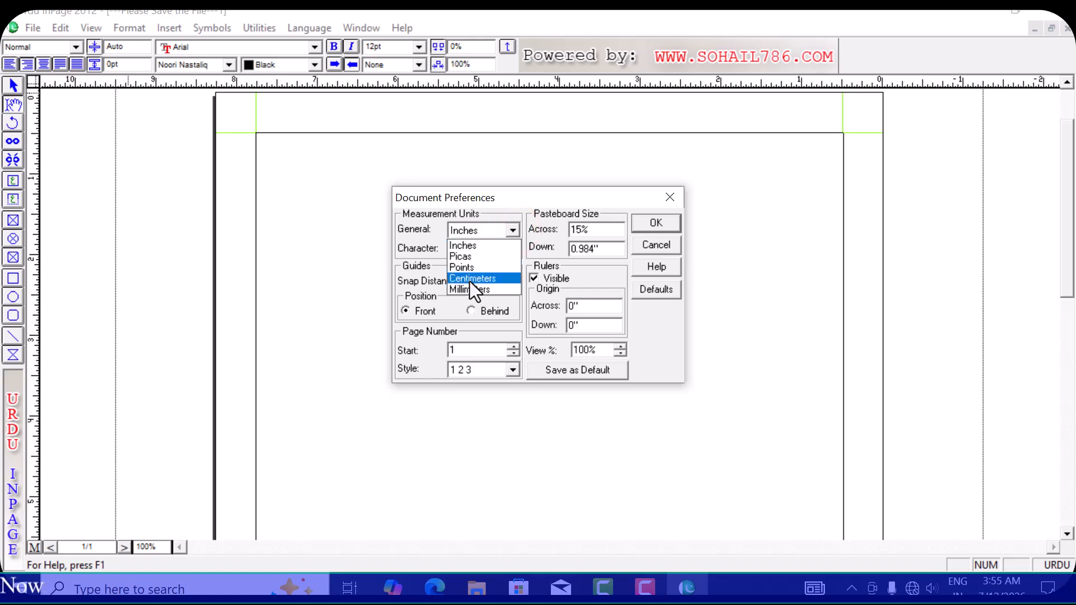
{"action": "left_click", "coordinate": [492, 290]}
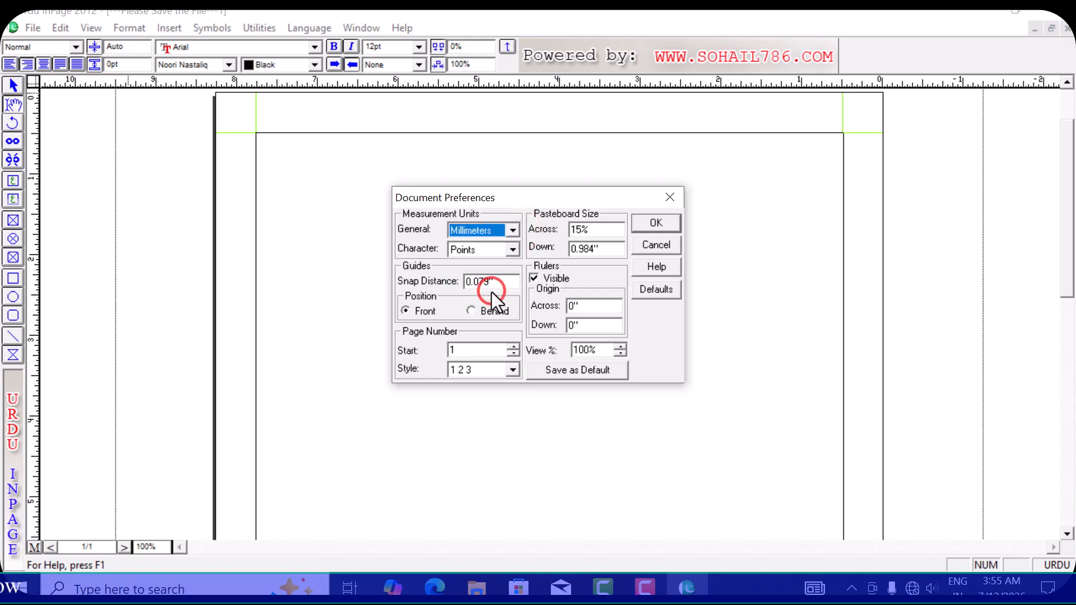
{"action": "left_click", "coordinate": [671, 224]}
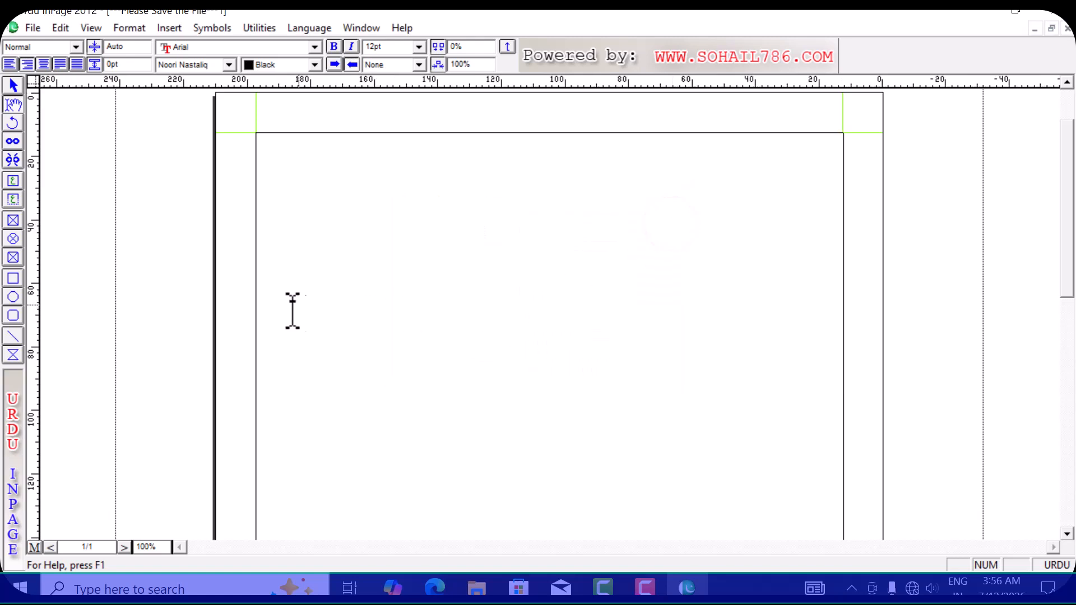
Check the measurement settings in the Document Preferences and close them without changes.
{"action": "left_click", "coordinate": [62, 27]}
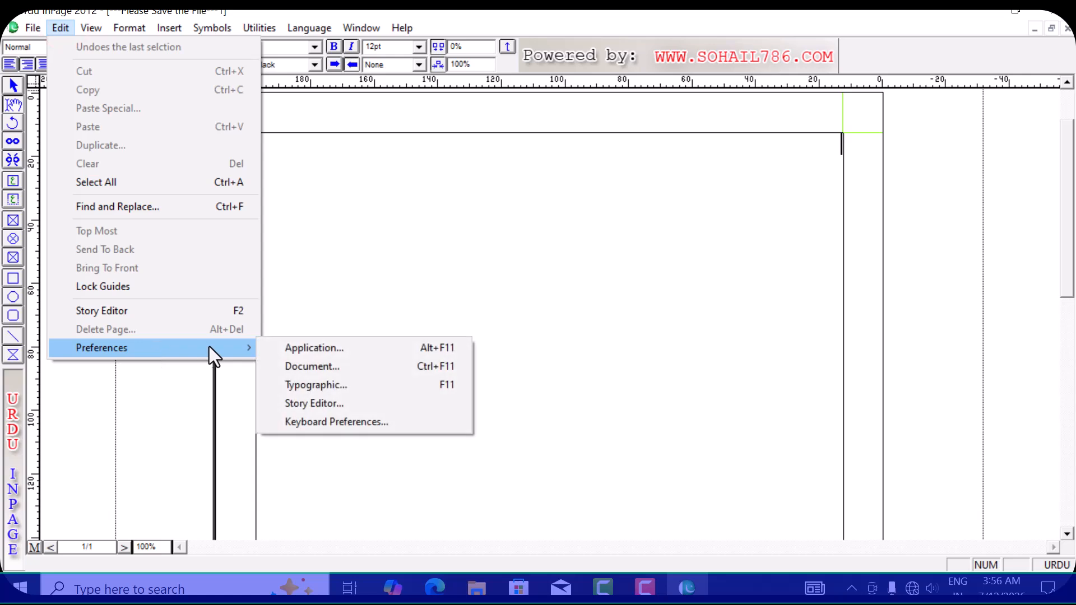
{"action": "left_click", "coordinate": [402, 366]}
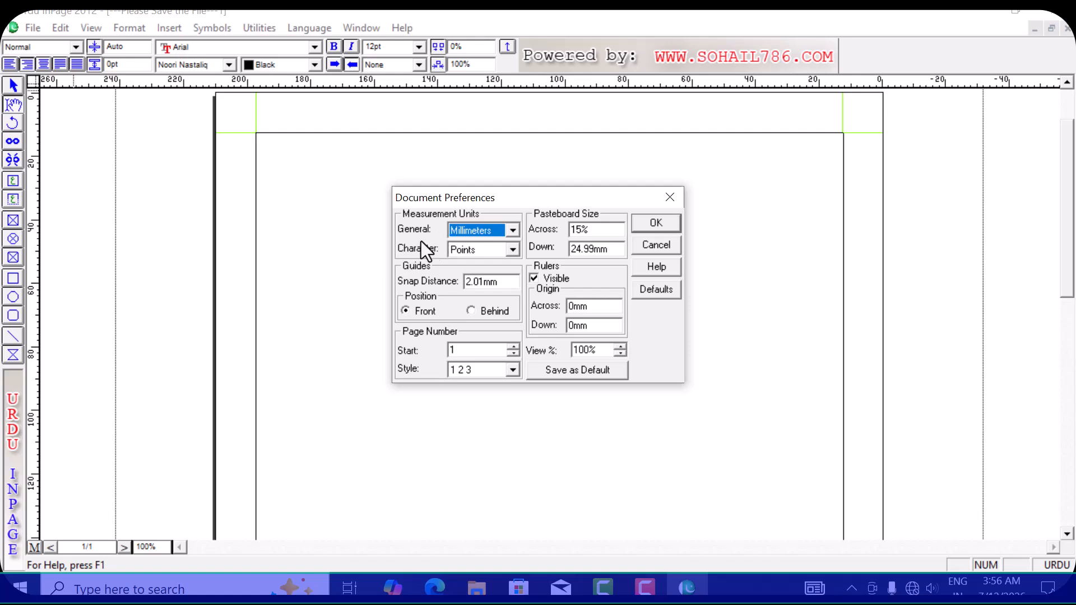
{"action": "left_click", "coordinate": [654, 244]}
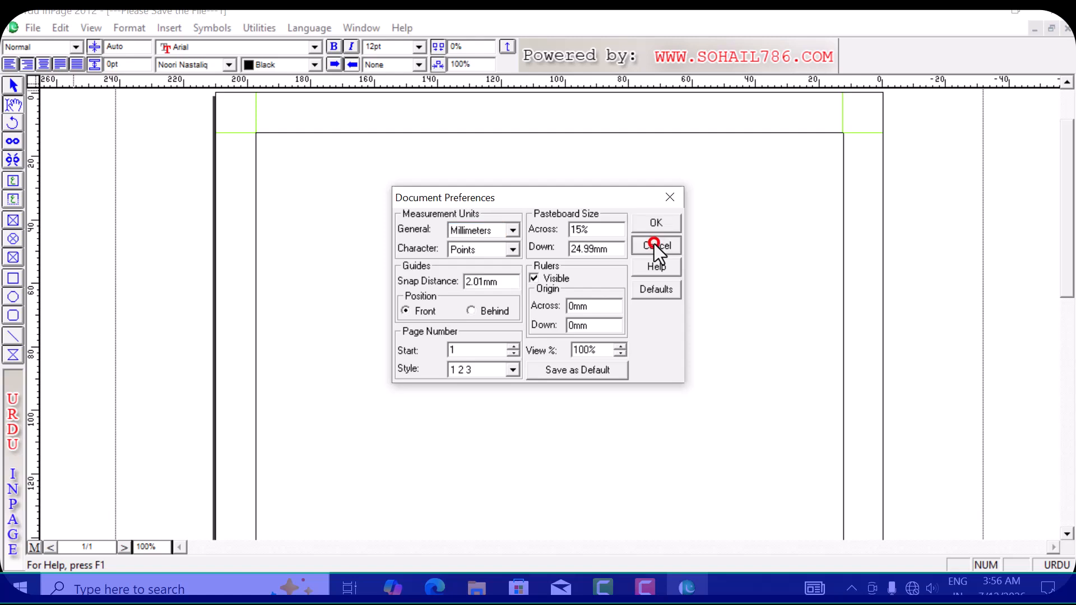
Draw a text box about 72.5 mm wide and 110 mm high in the upper middle of the page and select it.
{"action": "left_click", "coordinate": [13, 180]}
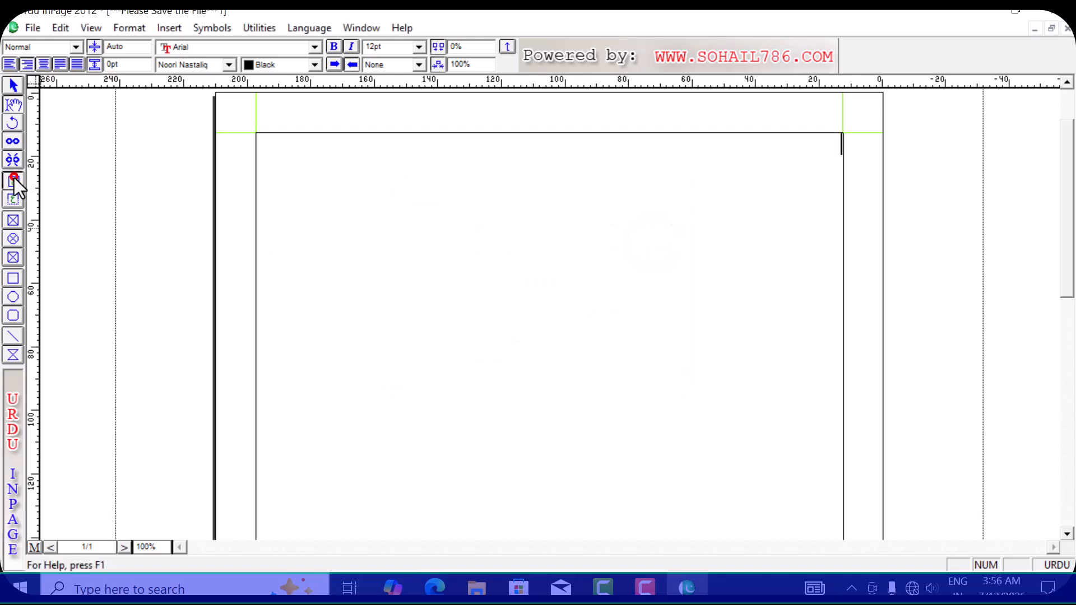
{"action": "left_click_drag", "start_coordinate": [398, 172], "coordinate": [628, 522]}
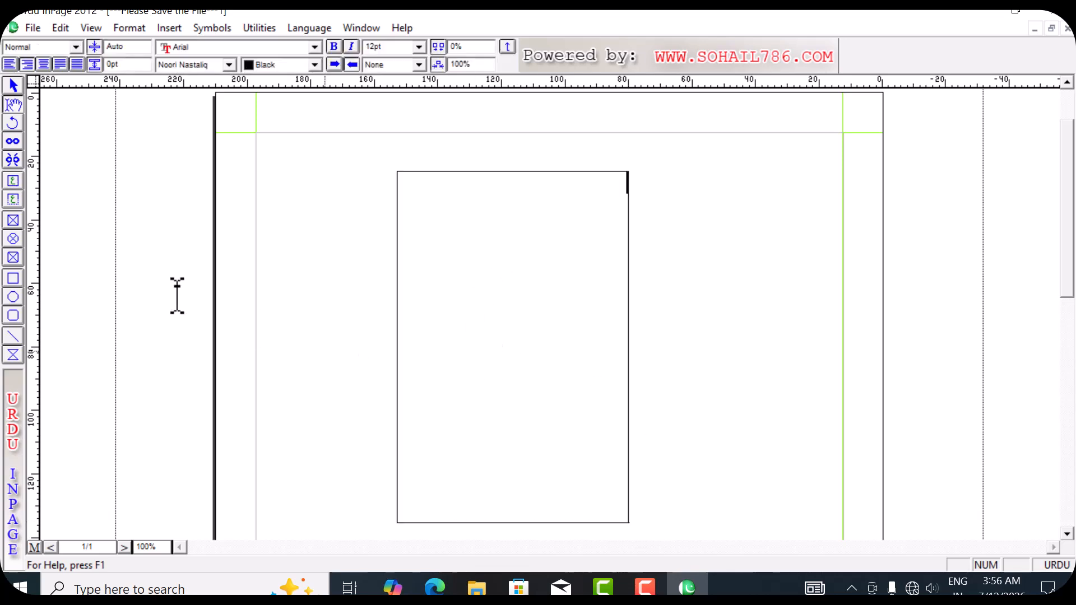
{"action": "left_click", "coordinate": [15, 84]}
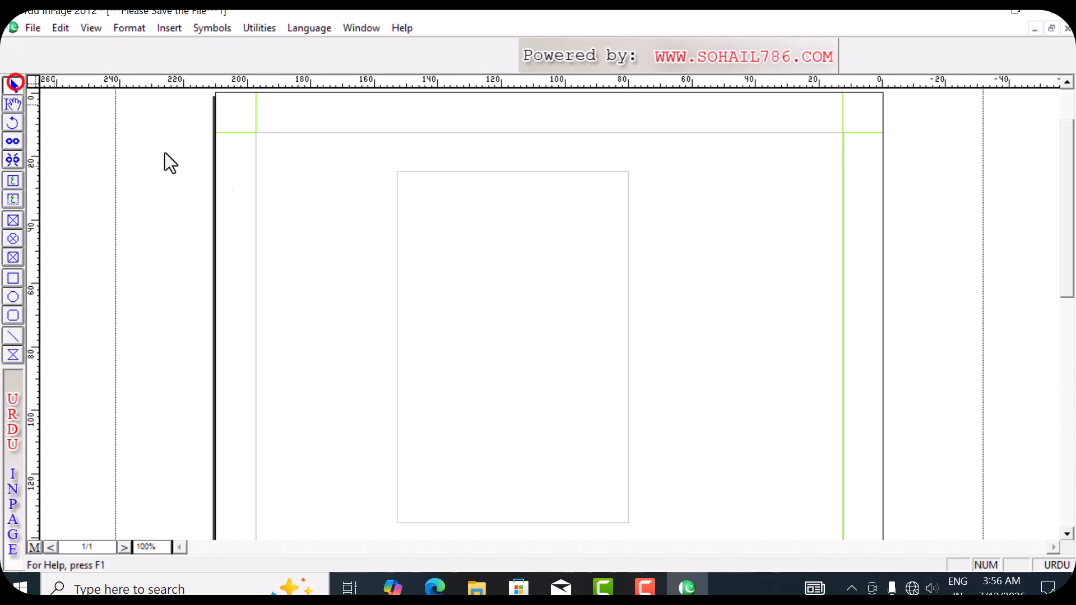
{"action": "left_click", "coordinate": [537, 313]}
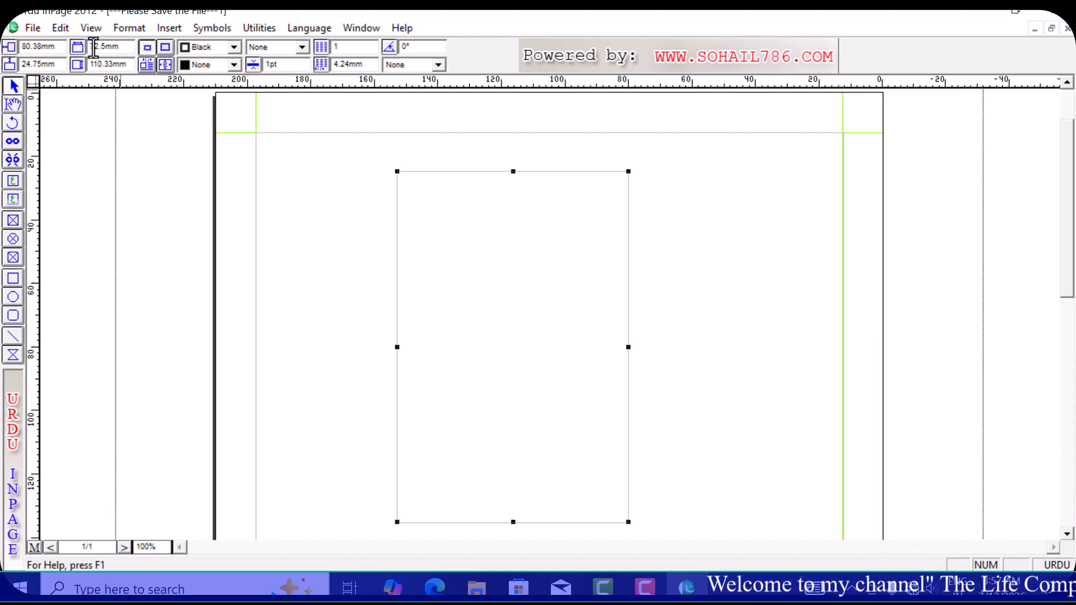
Set the selected text box's width to 4 mm and its height to 7 mm.
{"action": "left_click", "coordinate": [124, 47]}
{"action": "double_click", "coordinate": [114, 47]}
{"action": "type", "text": "4"}
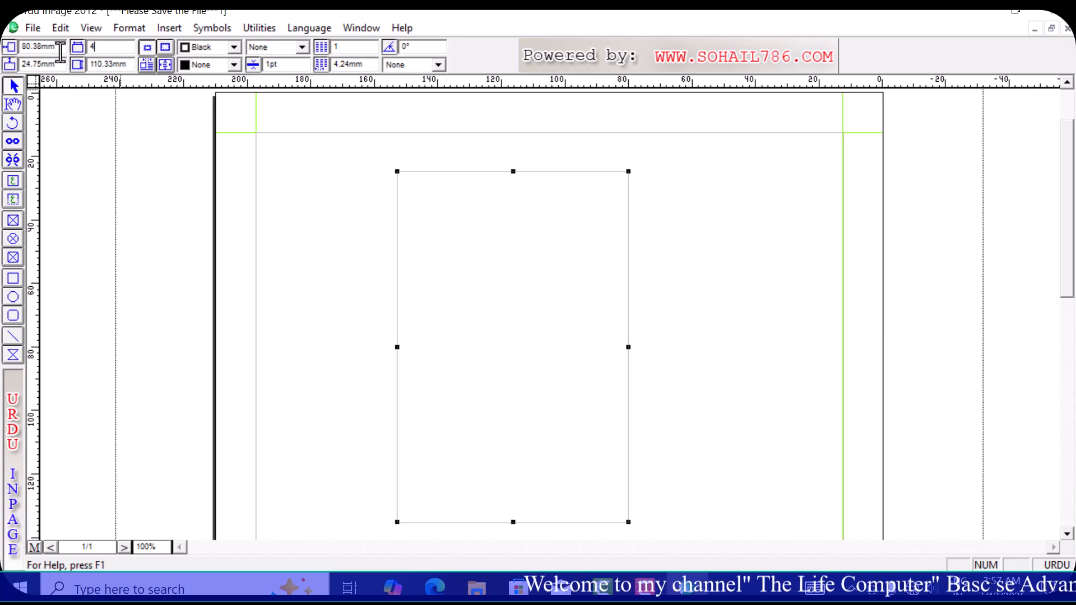
{"action": "double_click", "coordinate": [129, 64]}
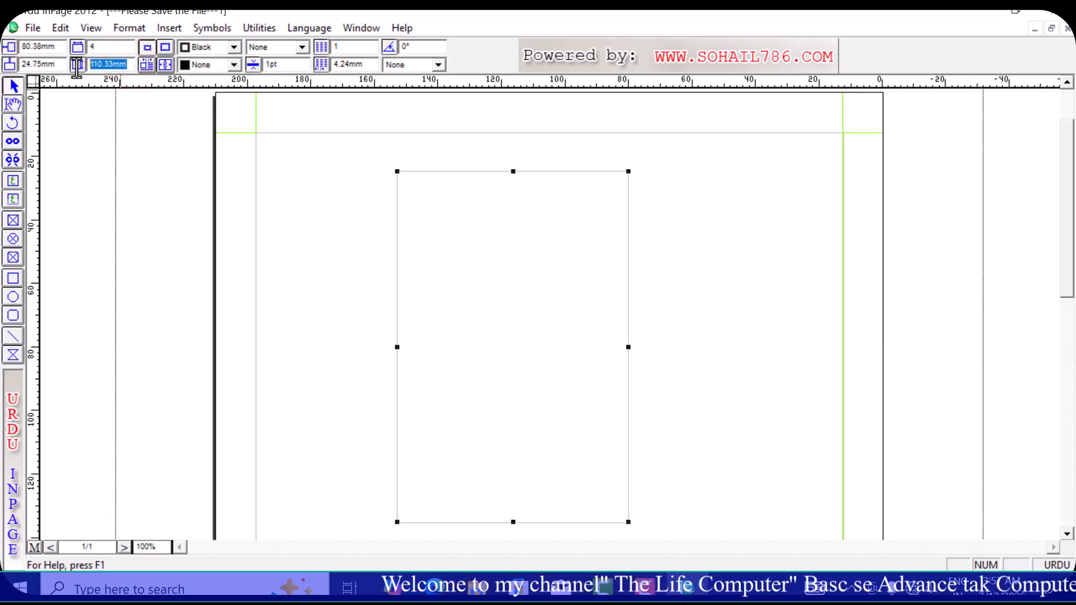
{"action": "type", "text": "7"}
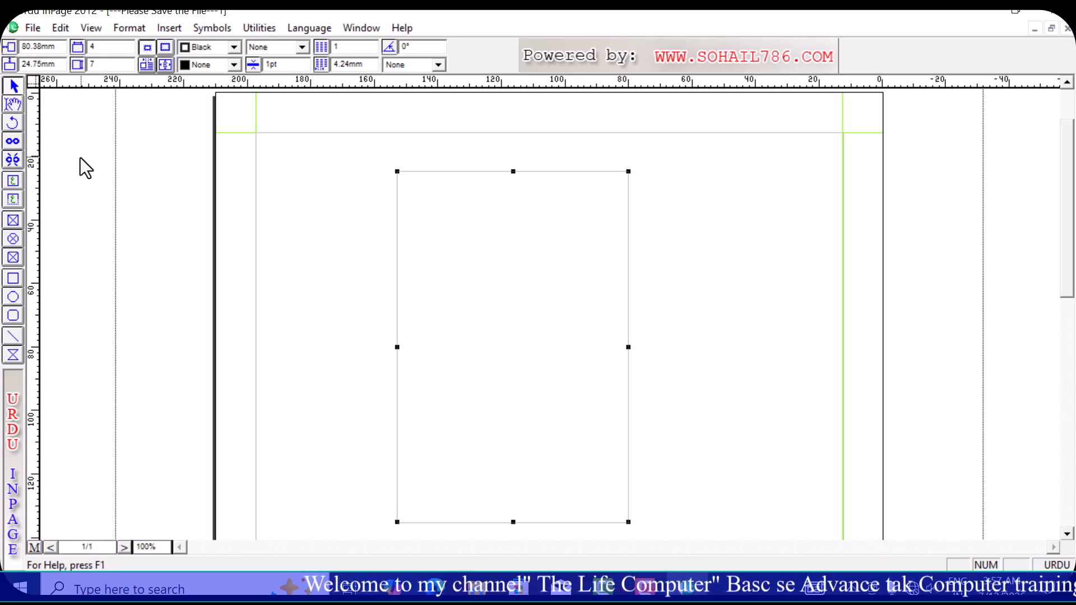
{"action": "key", "text": "Return"}
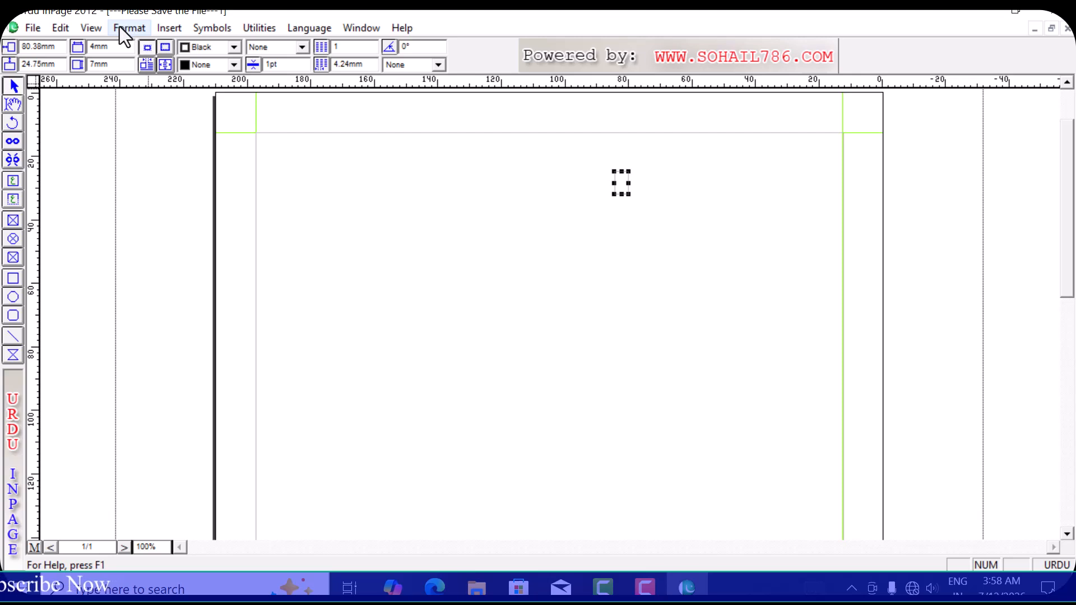
Set the document's general measurement unit to Inches in the Document Preferences.
{"action": "left_click", "coordinate": [60, 29]}
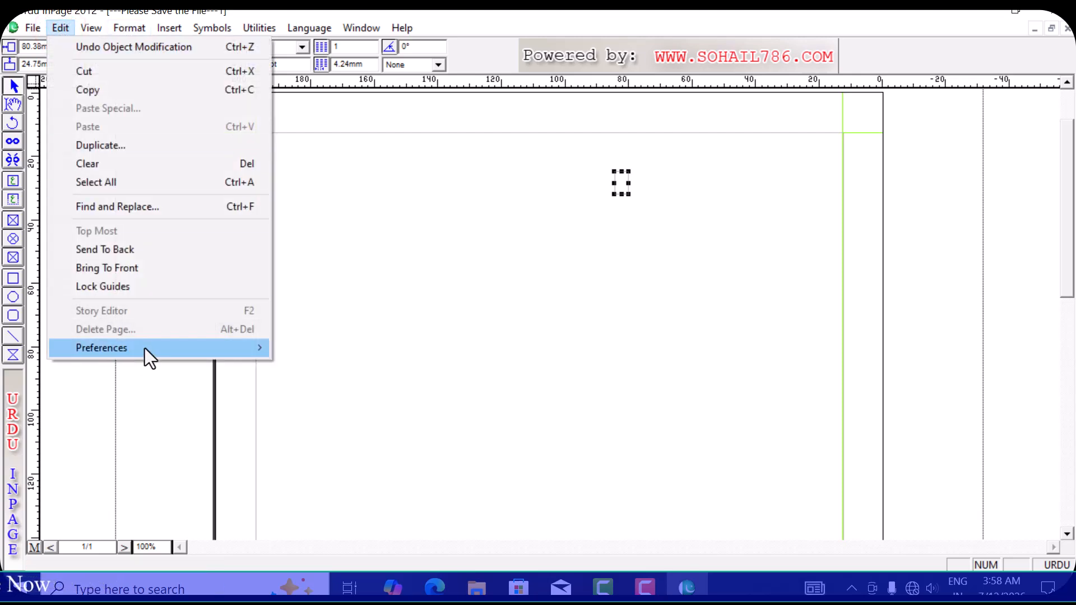
{"action": "mouse_move", "coordinate": [147, 347]}
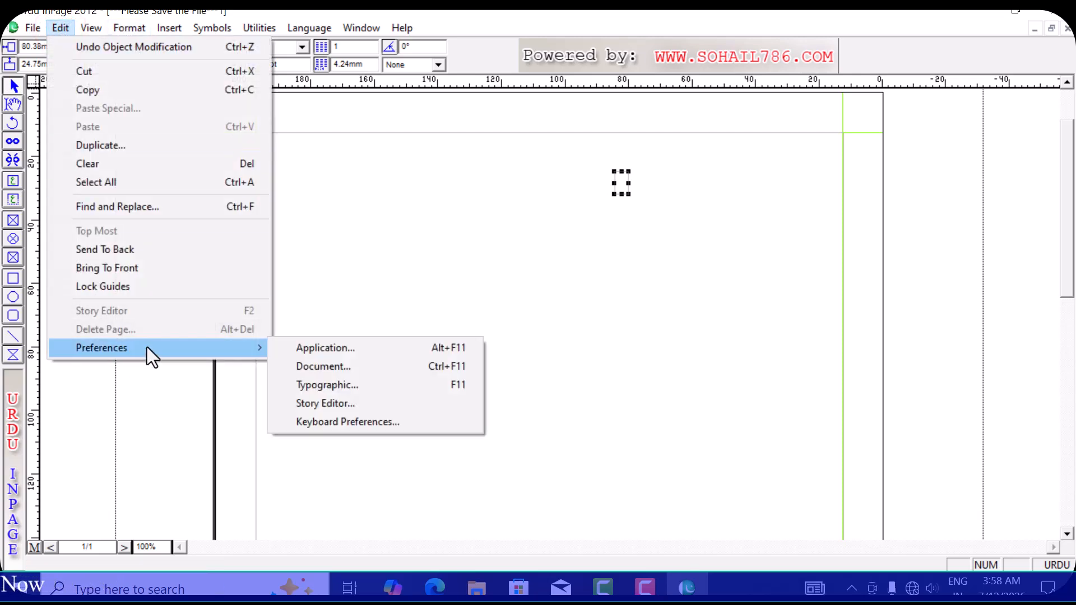
{"action": "left_click", "coordinate": [385, 367]}
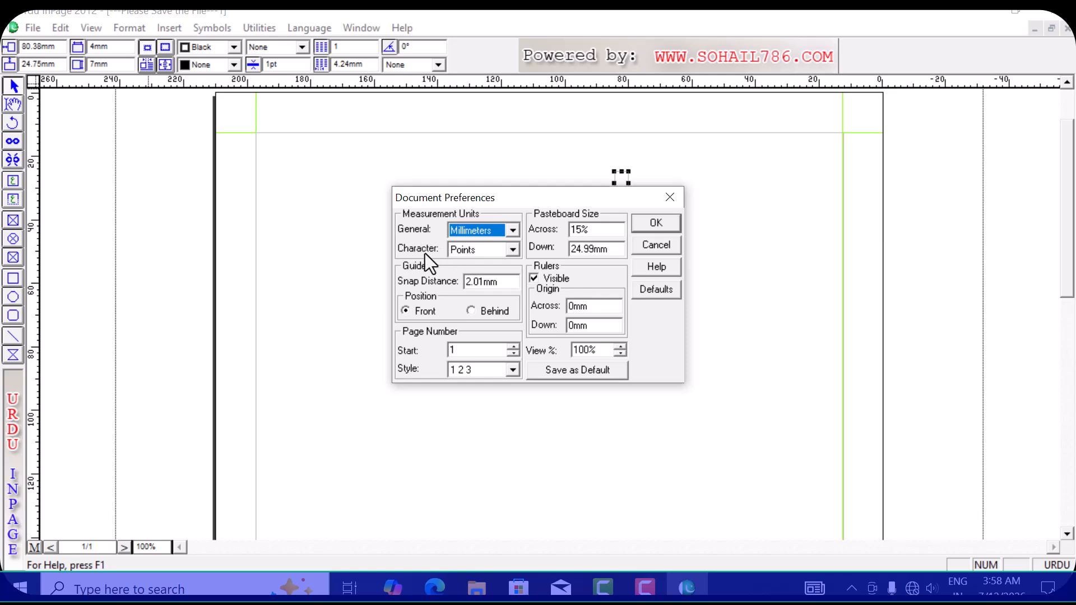
{"action": "left_click", "coordinate": [513, 230]}
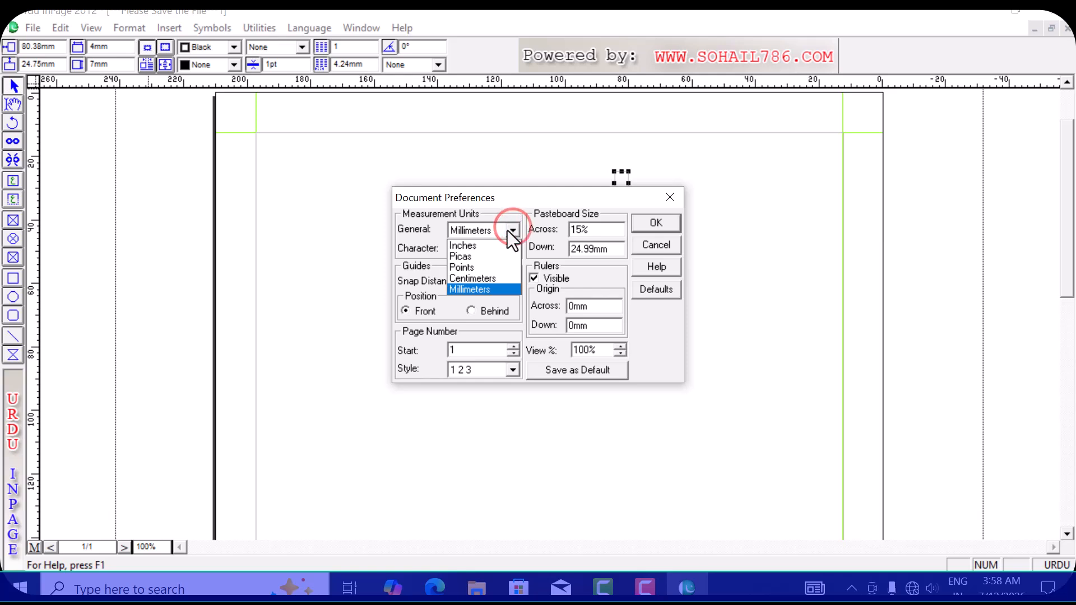
{"action": "left_click", "coordinate": [475, 244]}
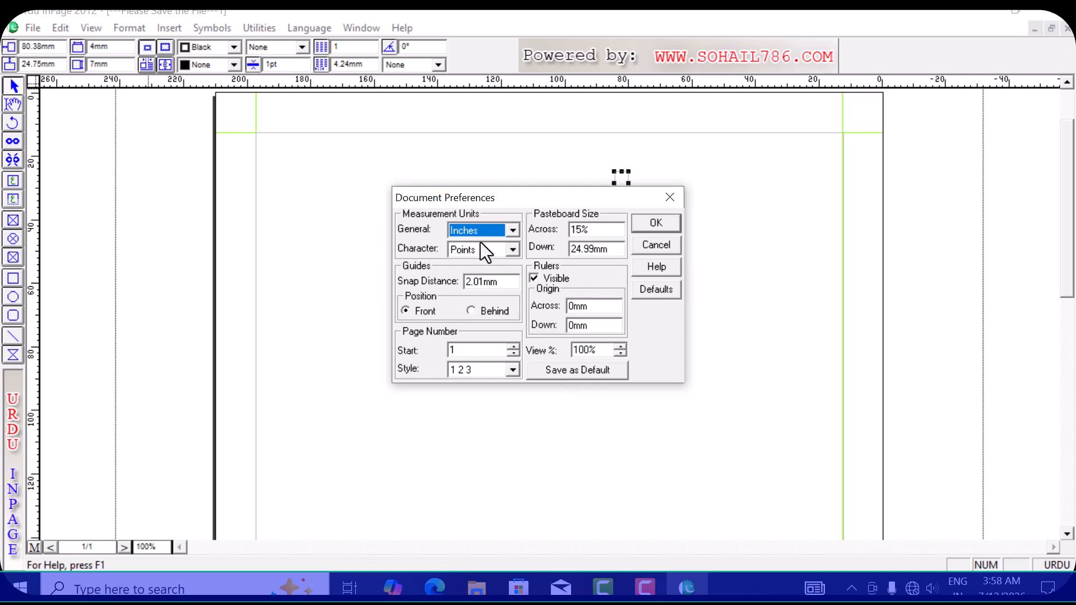
{"action": "left_click", "coordinate": [663, 222]}
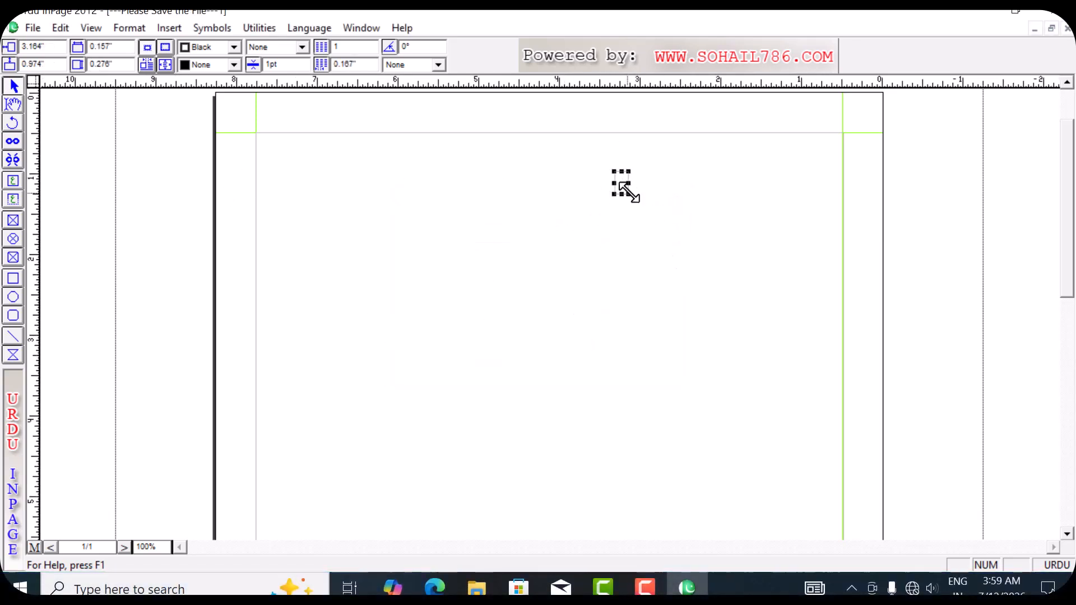
Set the text box's width to 4 inches and its height to 7 inches, and position it in the upper middle of the page.
{"action": "left_click_drag", "start_coordinate": [621, 184], "coordinate": [565, 255]}
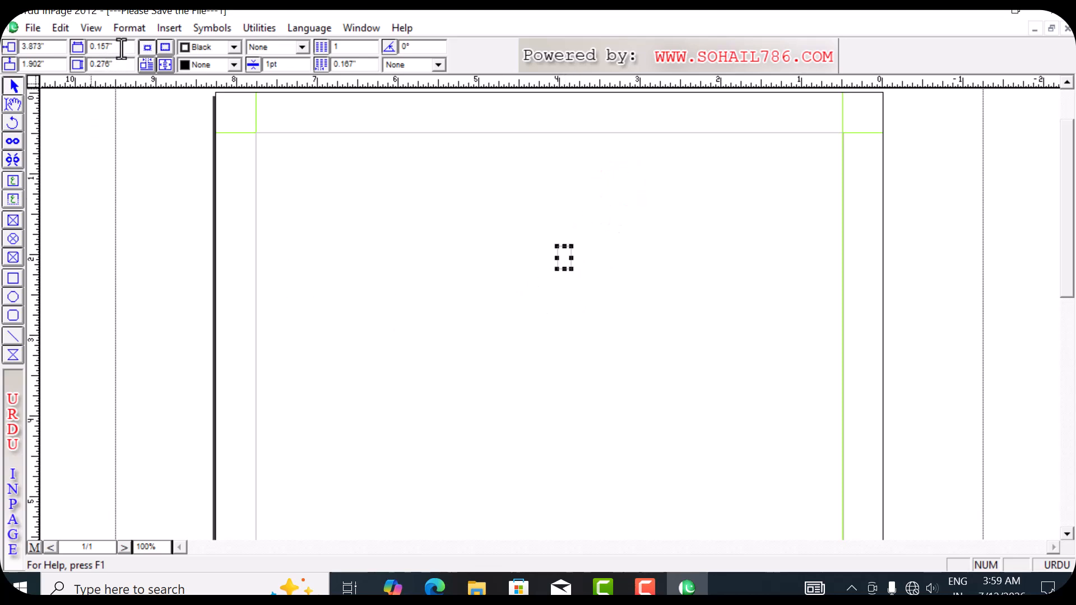
{"action": "double_click", "coordinate": [96, 47]}
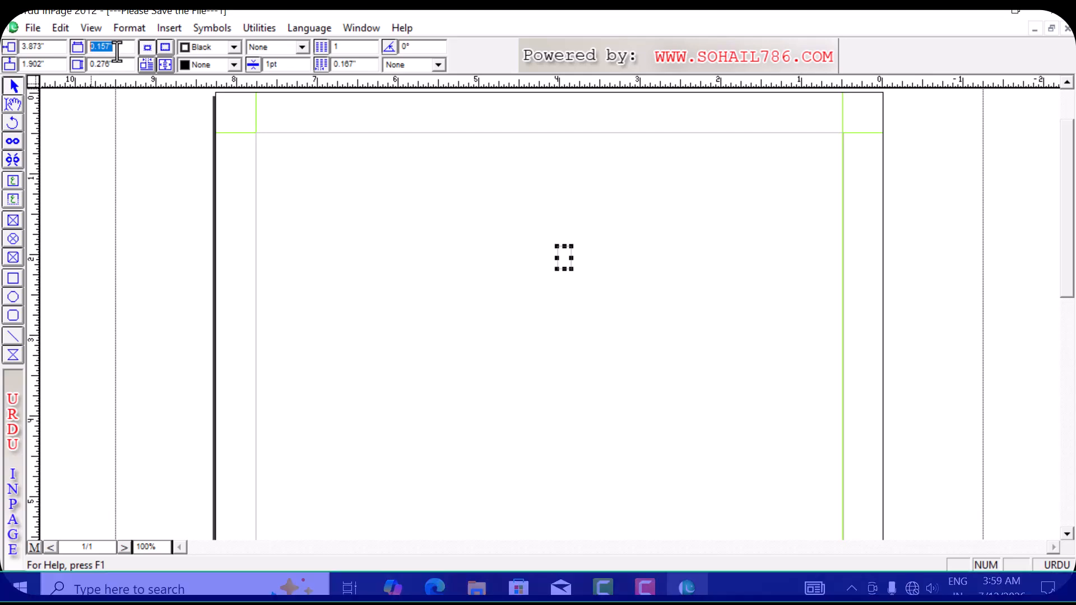
{"action": "left_click", "coordinate": [113, 46]}
{"action": "left_click_drag", "start_coordinate": [128, 47], "coordinate": [53, 49]}
{"action": "type", "text": "4"}
{"action": "key", "text": "Tab"}
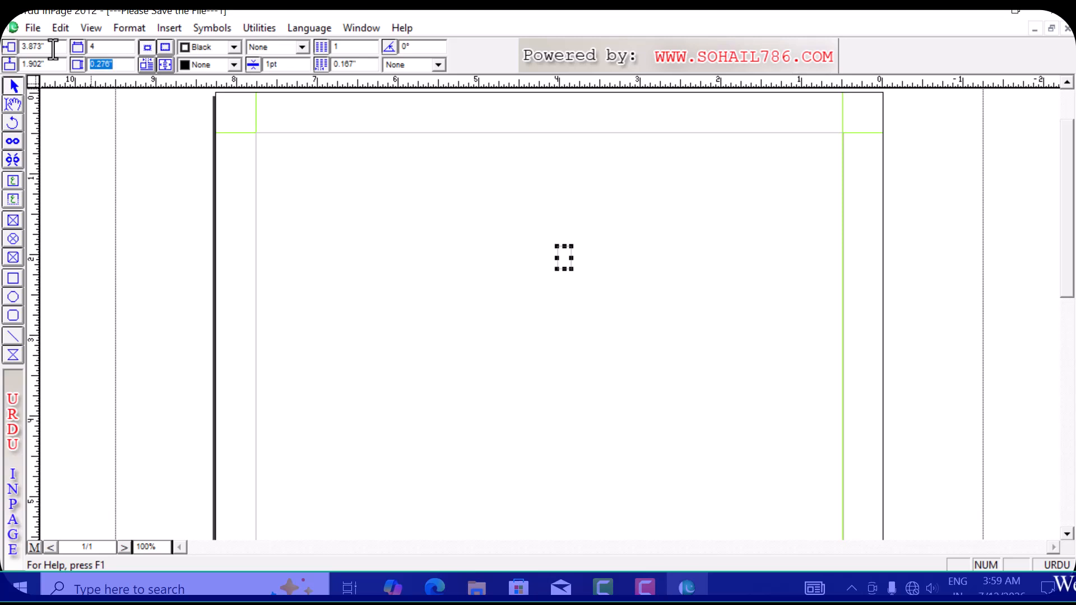
{"action": "type", "text": "7"}
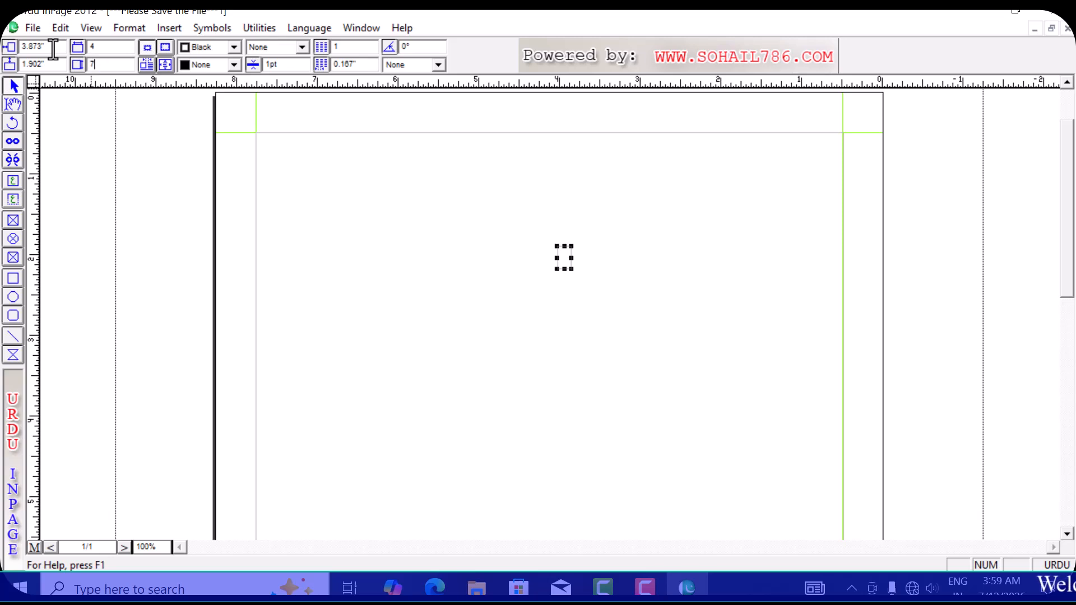
{"action": "key", "text": "Return"}
{"action": "left_click_drag", "start_coordinate": [409, 402], "coordinate": [555, 340]}
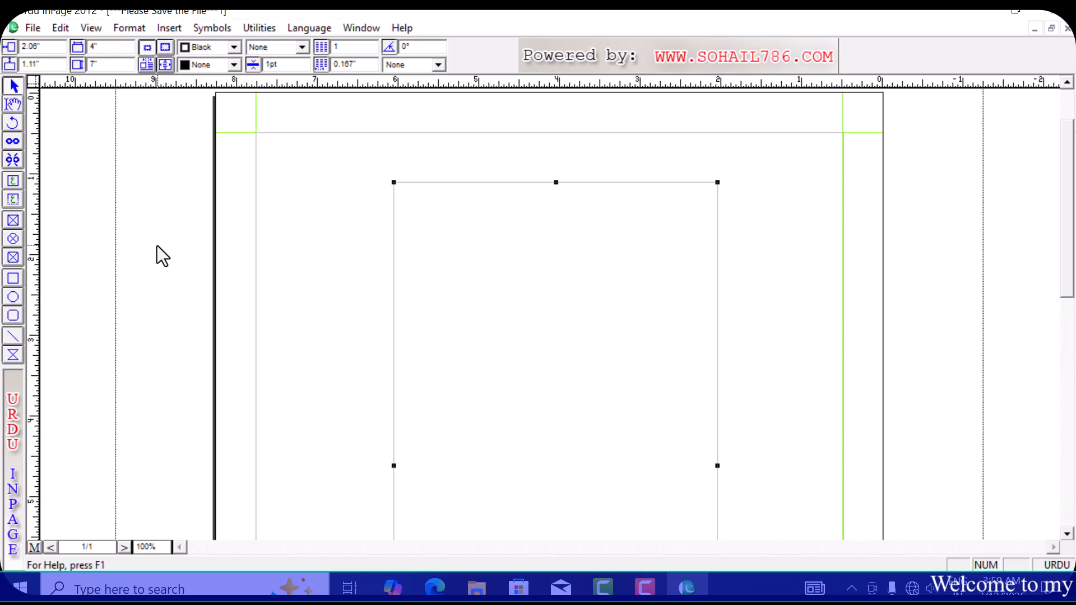
Check the character measurement unit in the Document Preferences and give the text box a 4 pt dash-dot border.
{"action": "key", "text": "ctrl+y"}
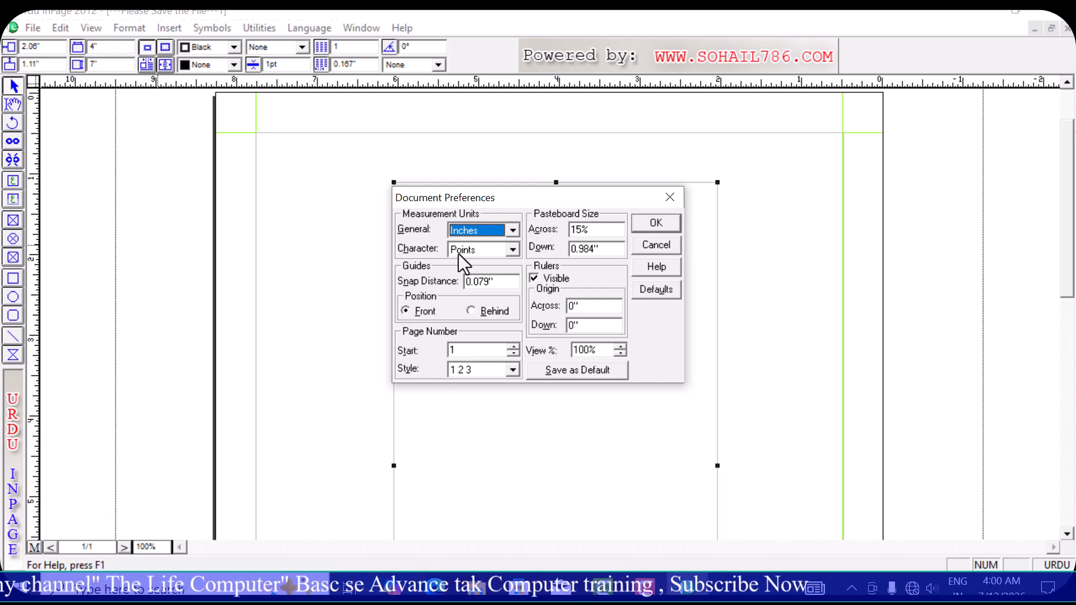
{"action": "left_click", "coordinate": [655, 223]}
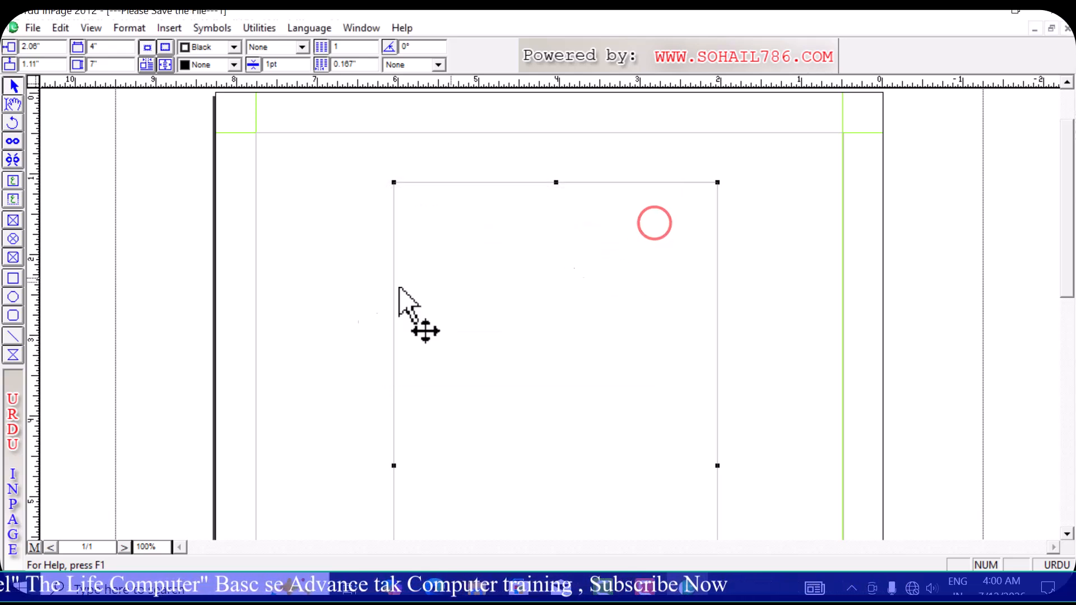
{"action": "left_click_drag", "start_coordinate": [466, 284], "coordinate": [429, 276]}
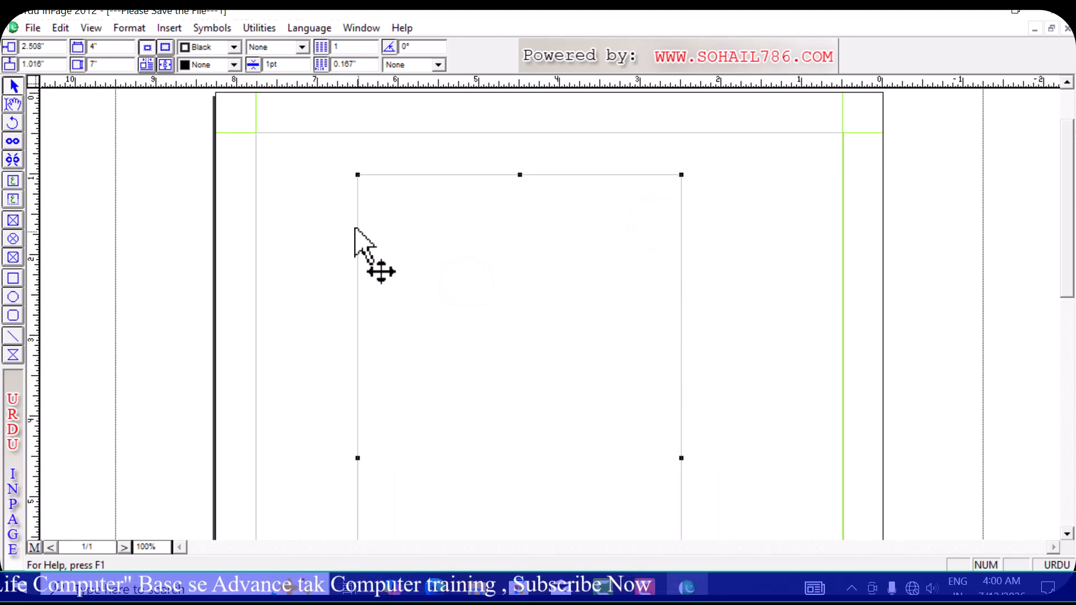
{"action": "left_click", "coordinate": [302, 48]}
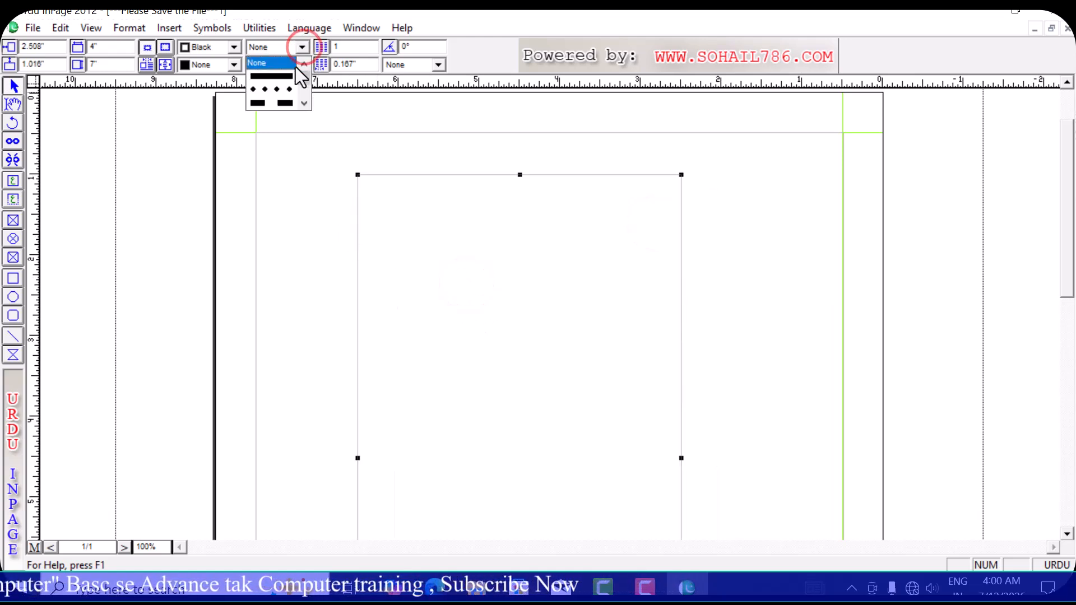
{"action": "scroll", "coordinate": [284, 103], "scroll_direction": "down", "scroll_amount": 2}
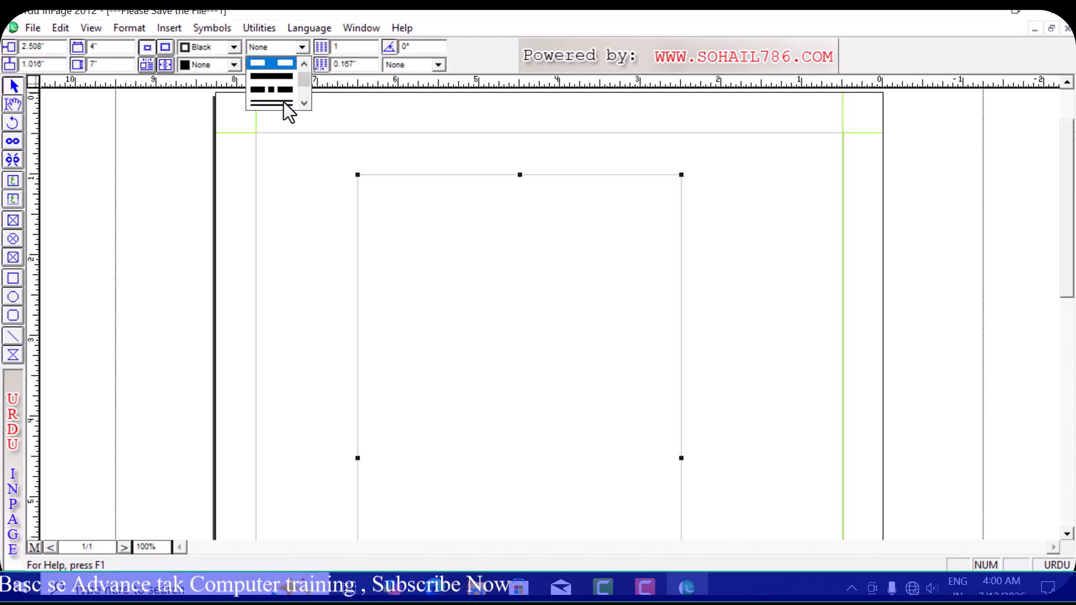
{"action": "left_click", "coordinate": [277, 85]}
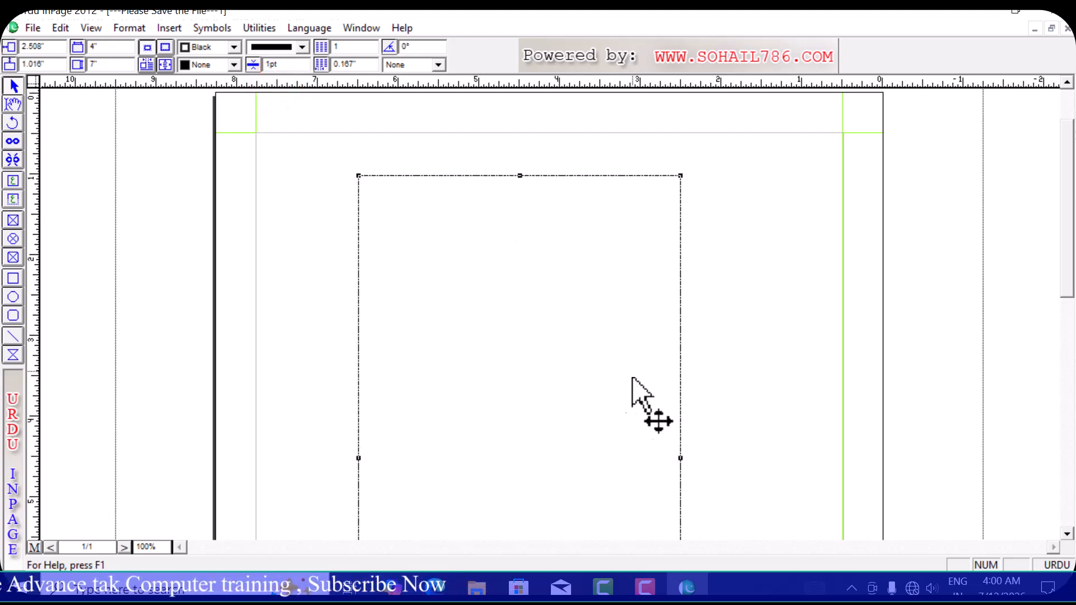
{"action": "left_click", "coordinate": [291, 64]}
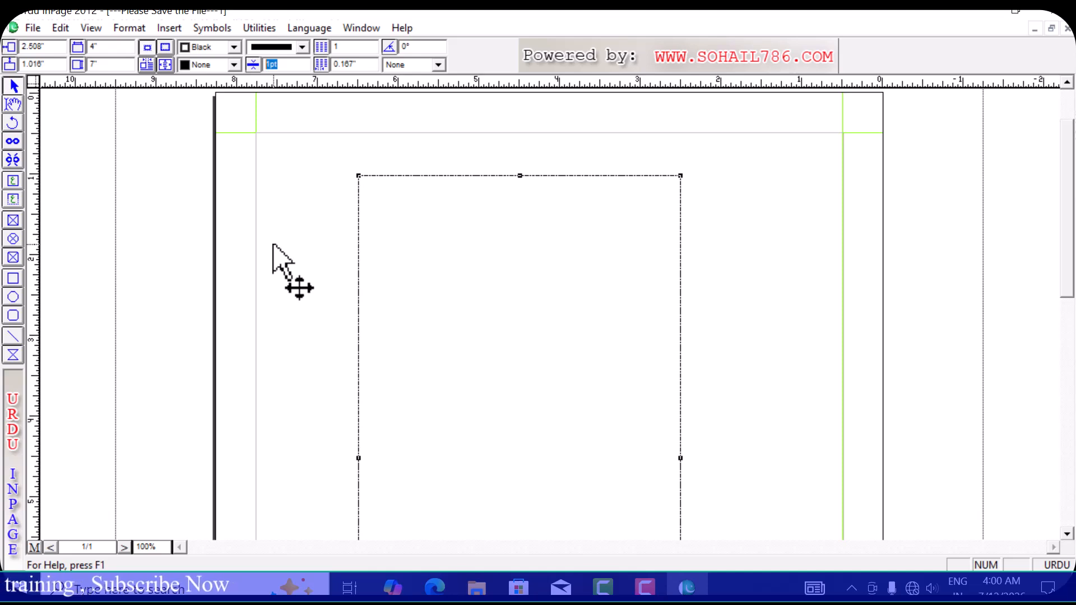
{"action": "type", "text": "4"}
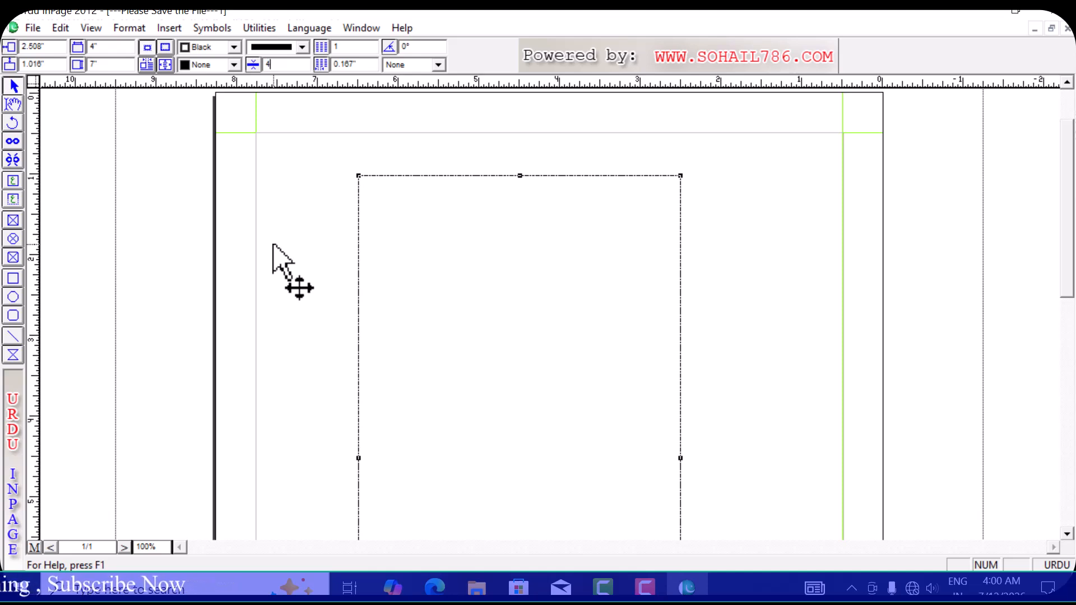
{"action": "key", "text": "Return"}
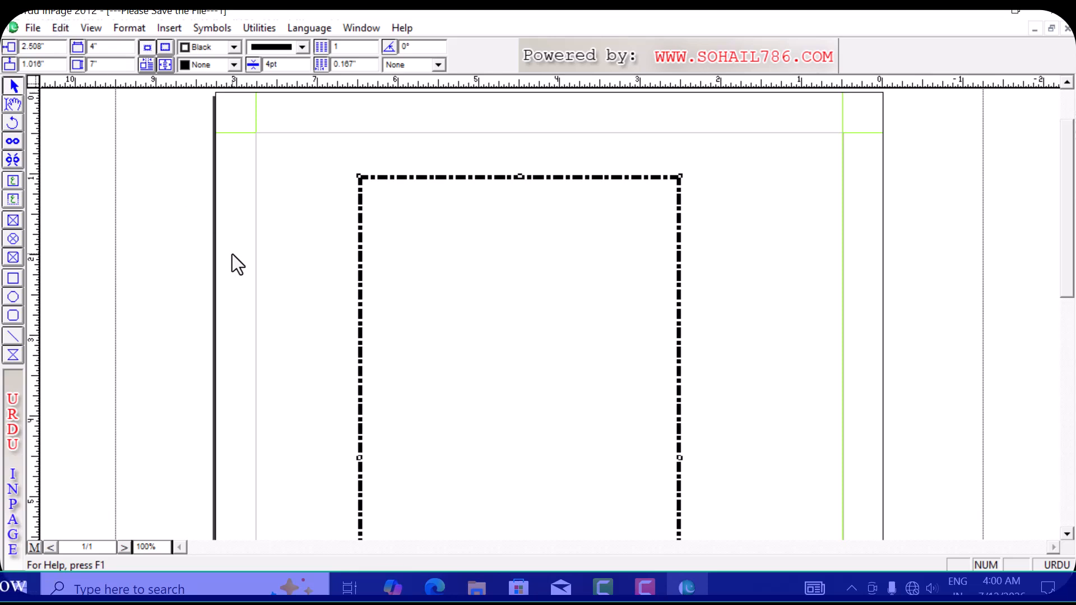
Set the guides' snap distance to 0.5 inches and their position to Behind in the Document Preferences.
{"action": "key", "text": "ctrl+y"}
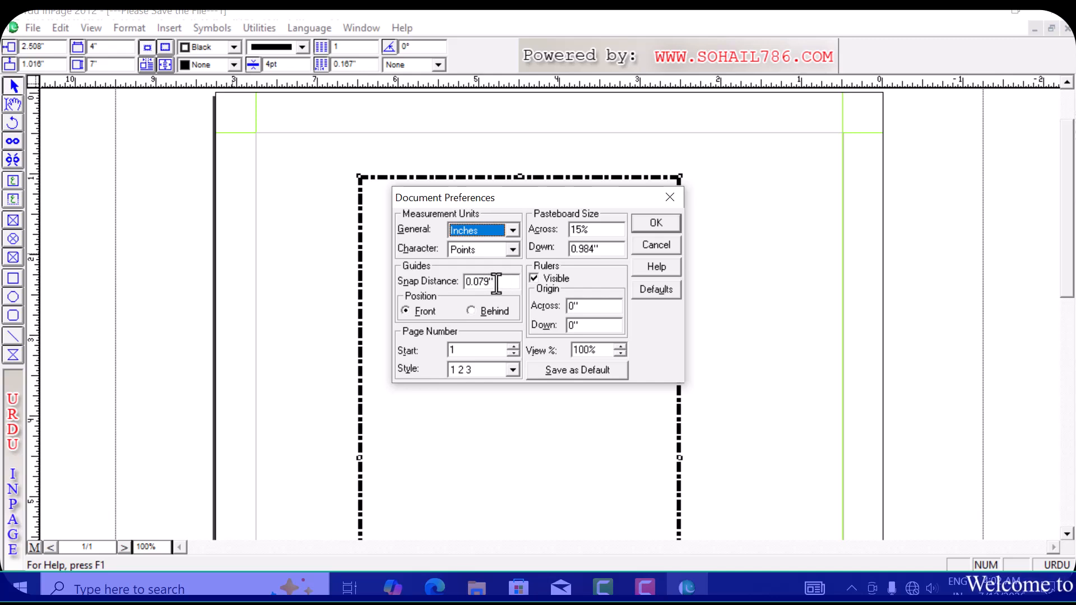
{"action": "left_click_drag", "start_coordinate": [494, 281], "coordinate": [436, 288]}
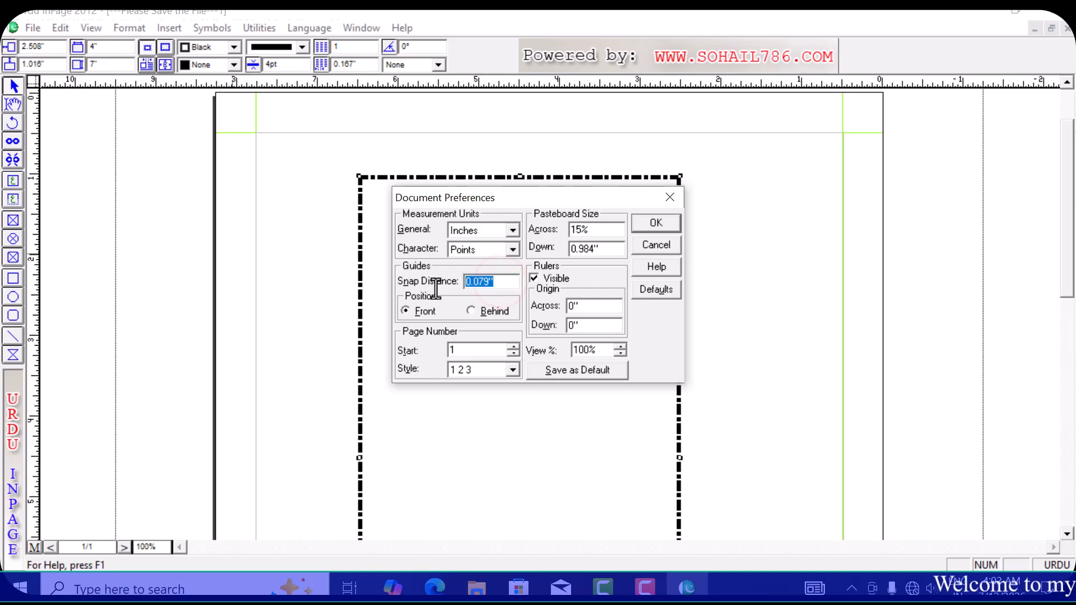
{"action": "type", "text": ".5"}
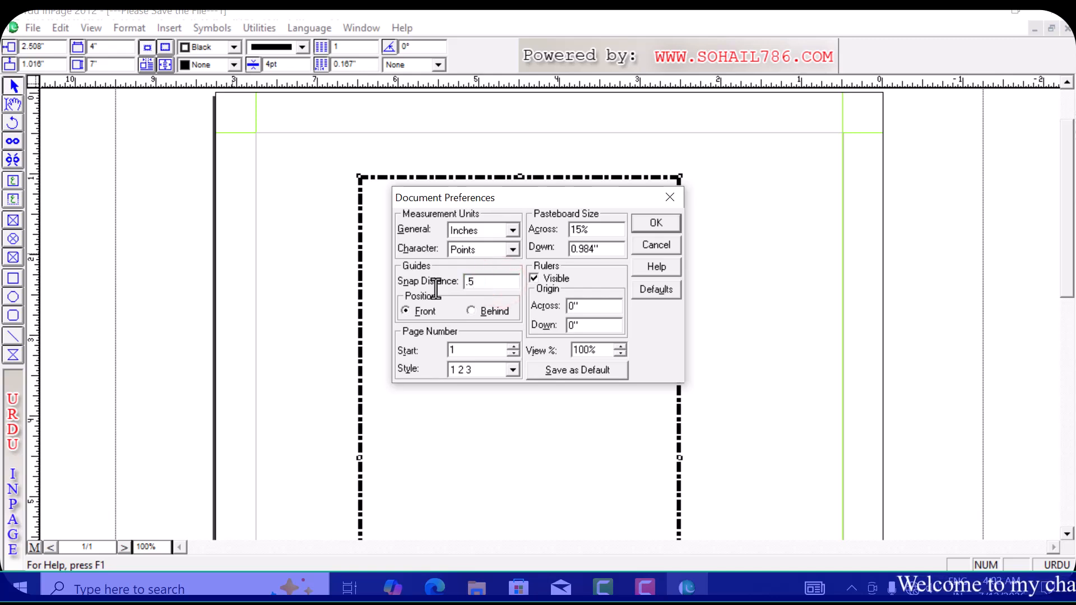
{"action": "left_click", "coordinate": [471, 311]}
{"action": "left_click", "coordinate": [652, 222]}
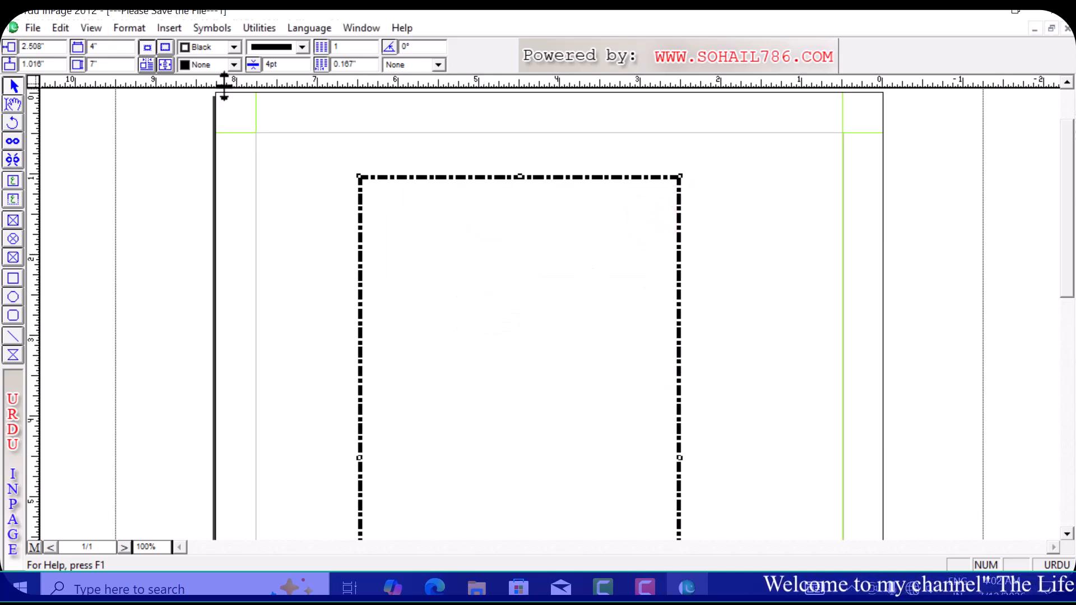
Fill the selected text box with Red.
{"action": "left_click", "coordinate": [229, 65]}
{"action": "scroll", "coordinate": [204, 110], "scroll_direction": "down", "scroll_amount": 1}
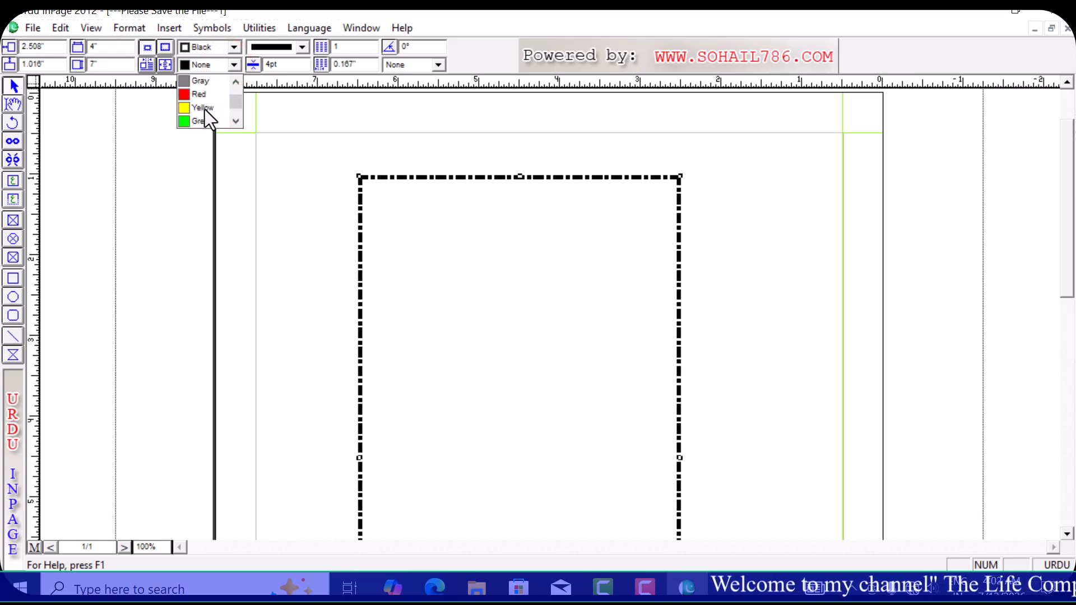
{"action": "left_click", "coordinate": [204, 96]}
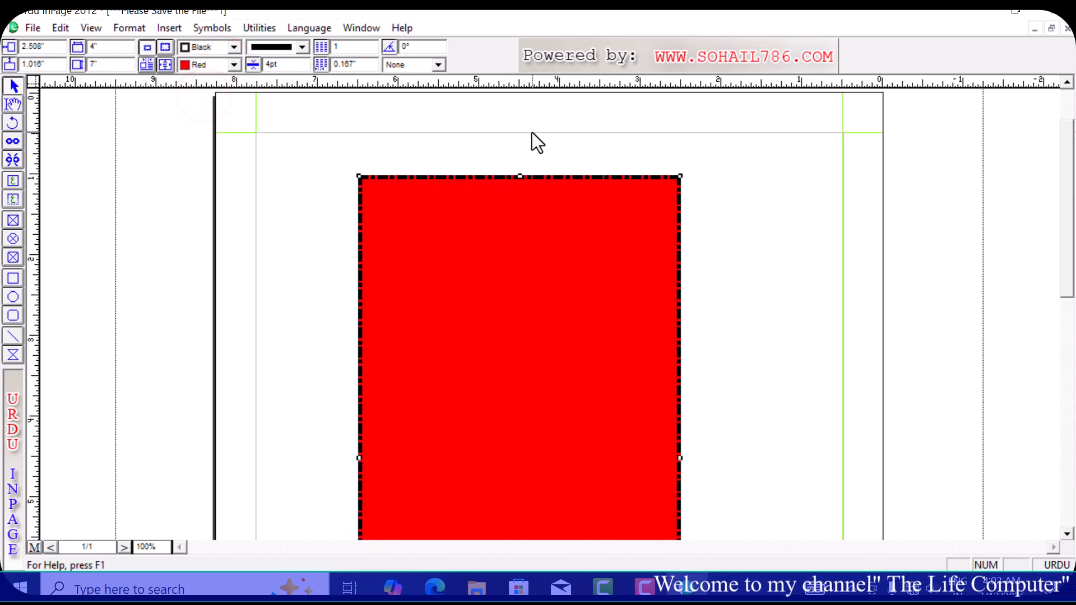
Add horizontal ruler guides about 2.5 and 3.6 inches down the page and move the red text box up to the top margin.
{"action": "left_click_drag", "start_coordinate": [543, 86], "coordinate": [553, 293]}
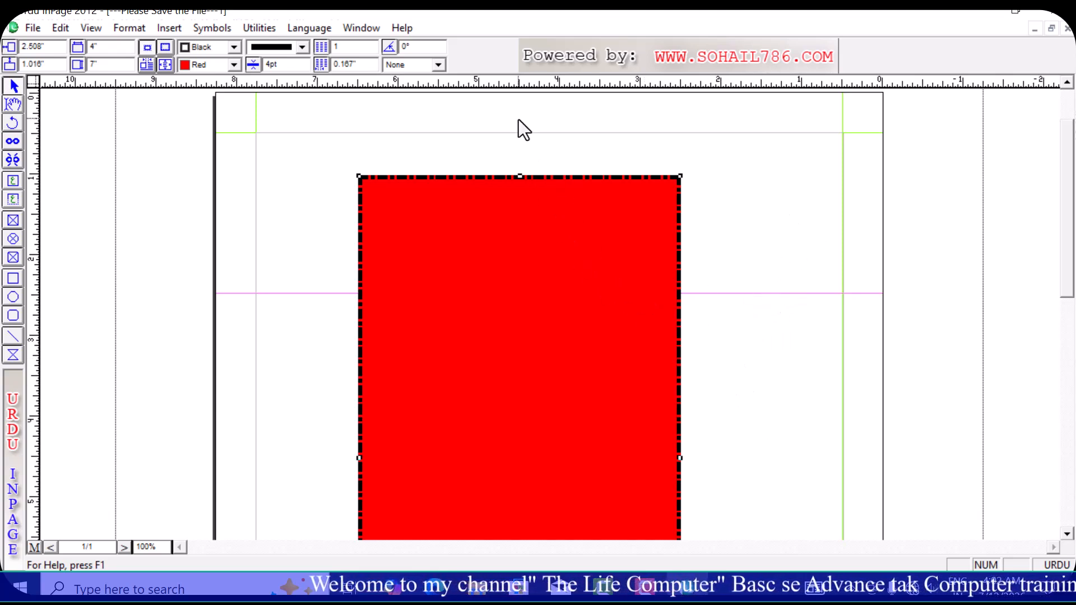
{"action": "left_click_drag", "start_coordinate": [534, 84], "coordinate": [516, 381]}
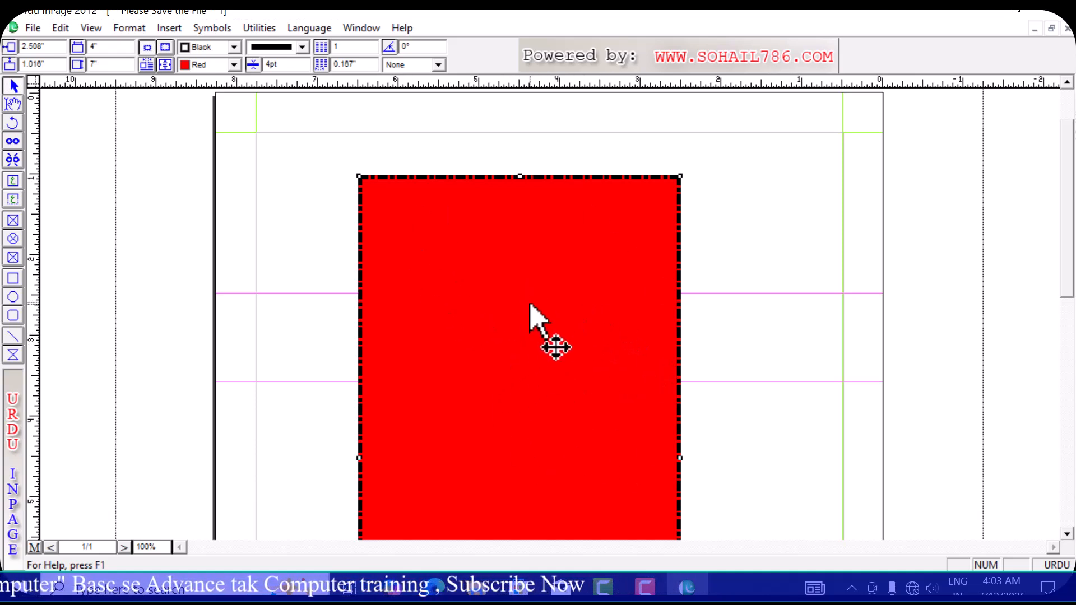
{"action": "left_click_drag", "start_coordinate": [530, 306], "coordinate": [526, 368]}
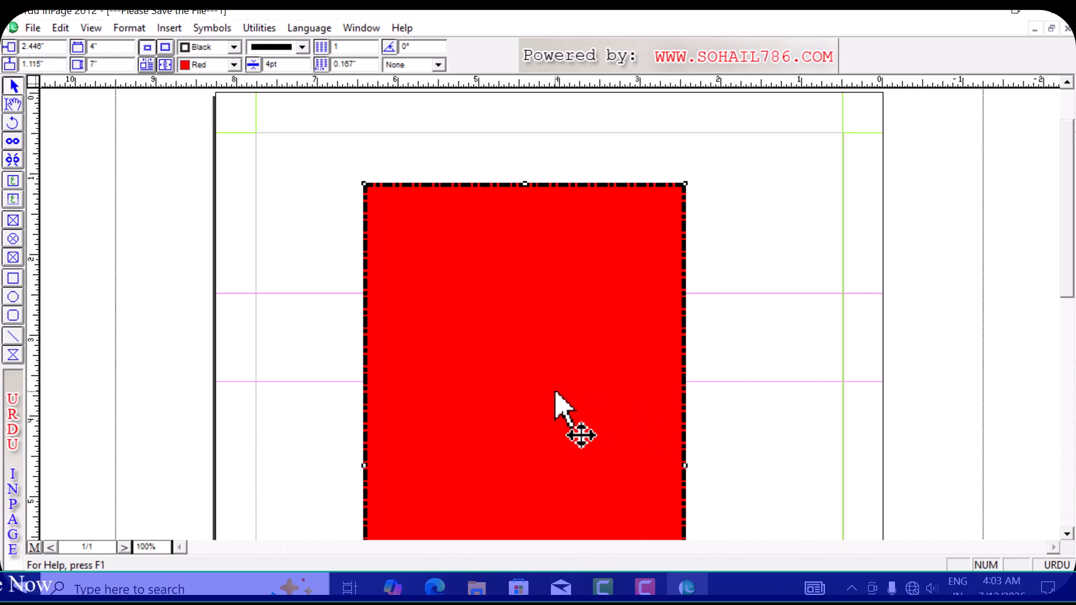
{"action": "mouse_move", "coordinate": [555, 385]}
{"action": "left_mouse_down"}
{"action": "mouse_move", "coordinate": [548, 355]}
{"action": "mouse_move", "coordinate": [687, 372]}
{"action": "mouse_move", "coordinate": [620, 384]}
{"action": "mouse_move", "coordinate": [582, 417]}
{"action": "mouse_move", "coordinate": [561, 399]}
{"action": "left_mouse_up"}
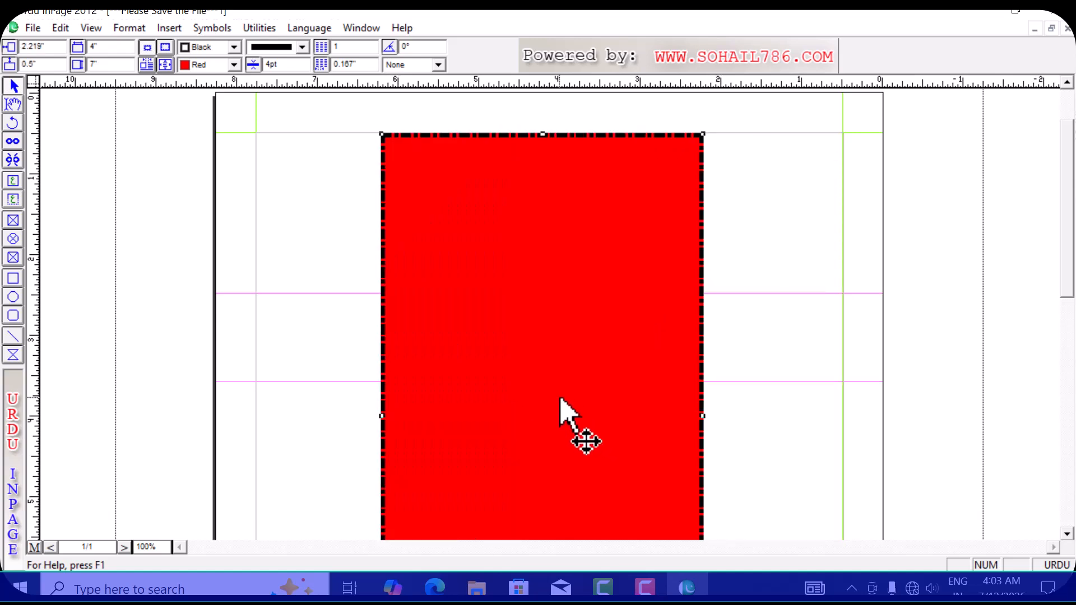
Set the guides' snap distance to 0.079 inches and their position to Front in the Document Preferences.
{"action": "key", "text": "ctrl+y"}
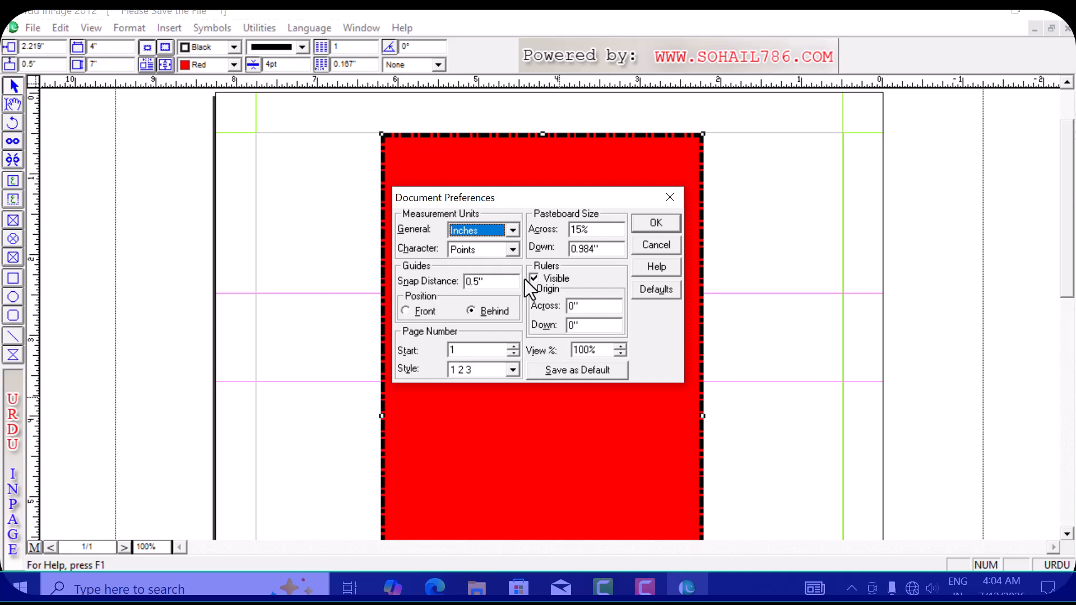
{"action": "double_click", "coordinate": [502, 281]}
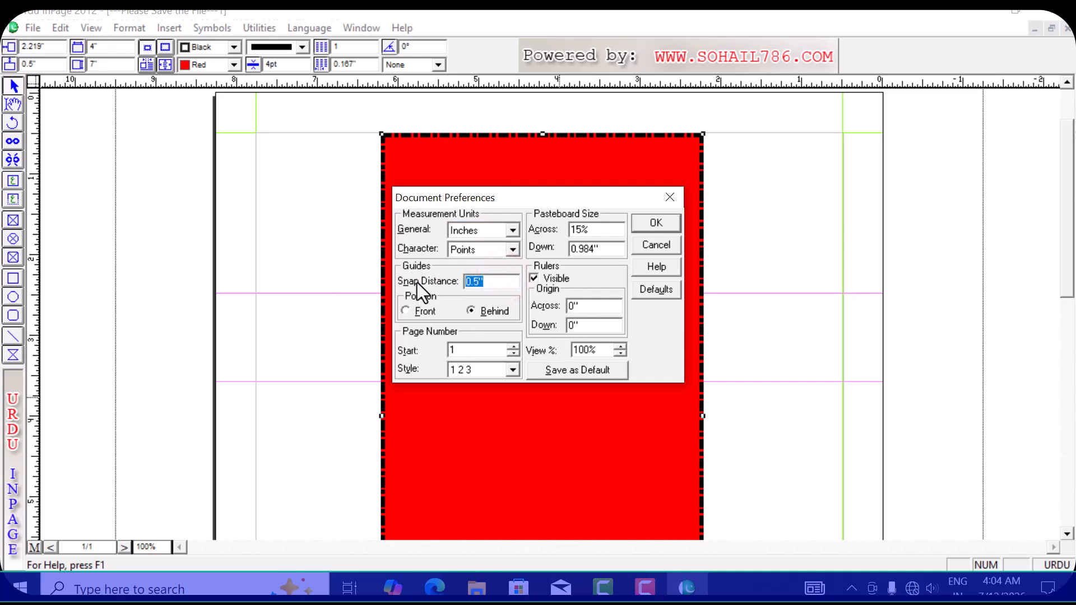
{"action": "type", "text": "0."}
{"action": "left_click", "coordinate": [661, 224]}
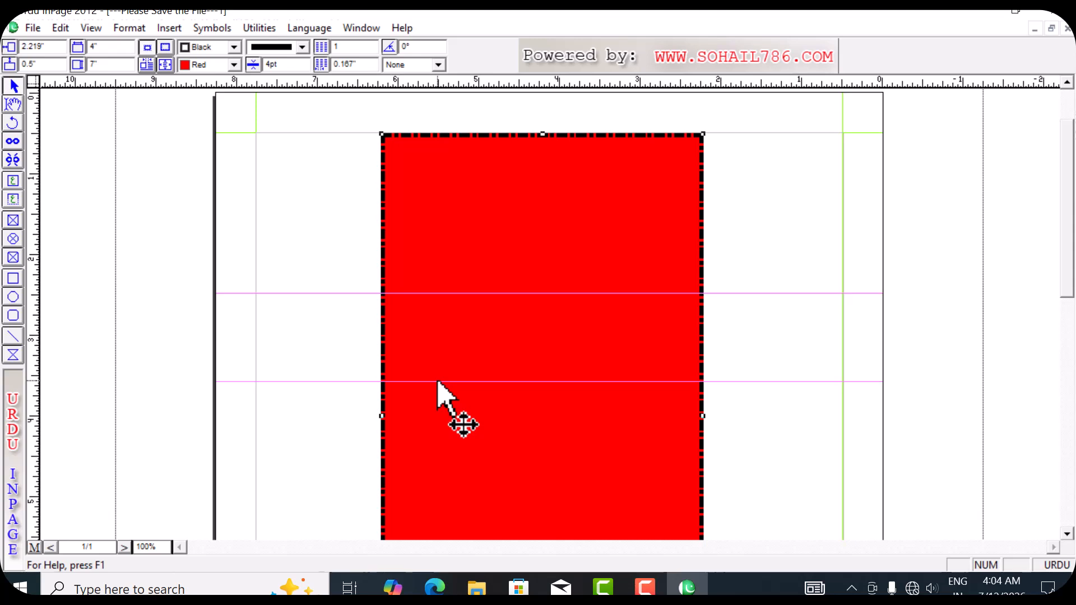
Draw a text box about 1.2 inches wide and 2.9 inches high on the pasteboard, against the page's right edge.
{"action": "key", "text": "ctrl+y"}
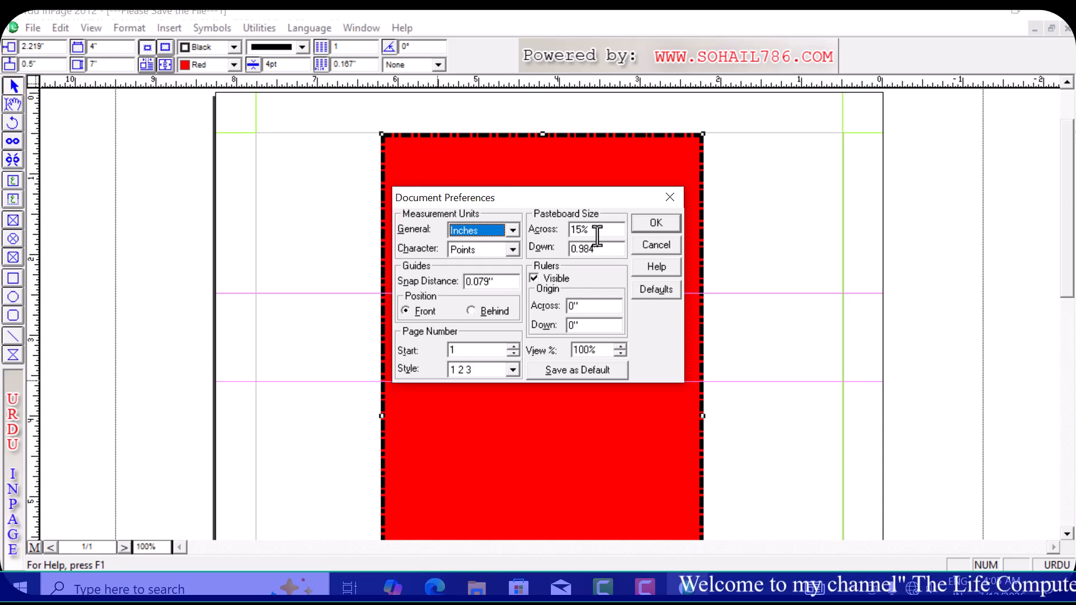
{"action": "left_click", "coordinate": [654, 244]}
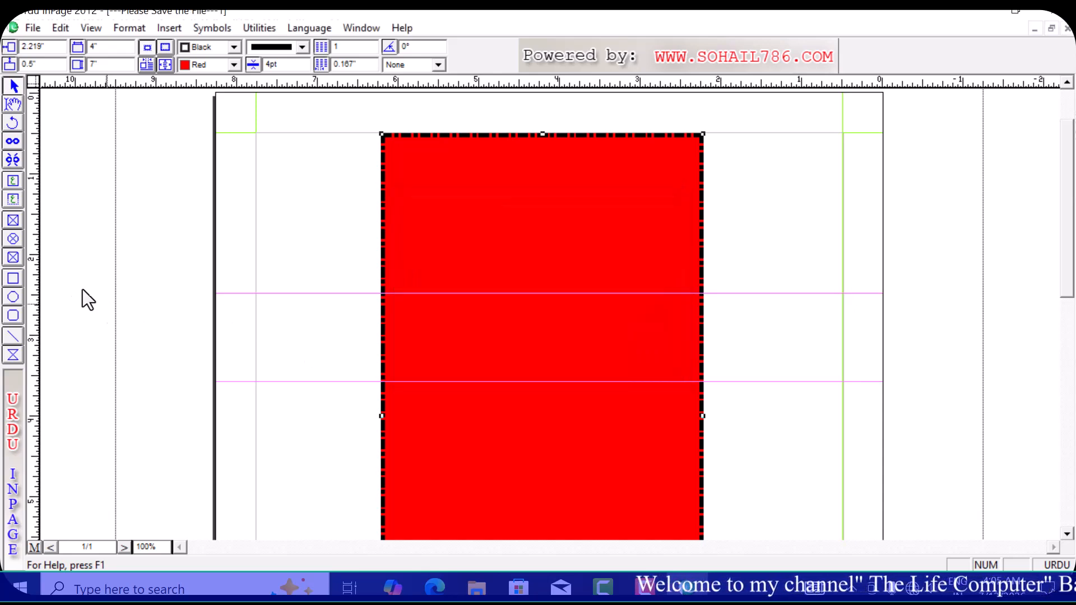
{"action": "left_click", "coordinate": [13, 181]}
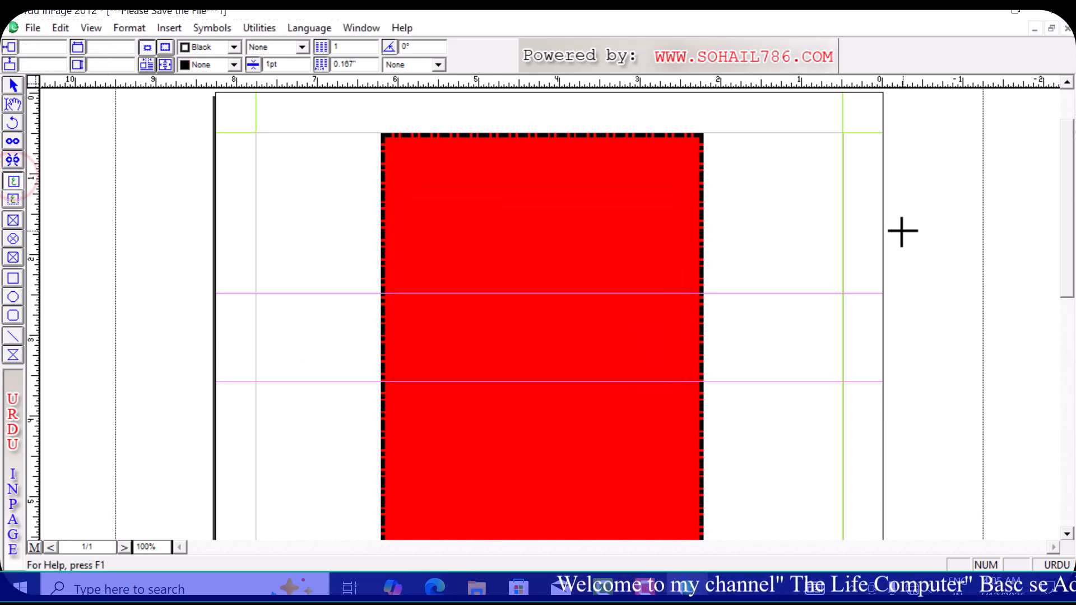
{"action": "left_click_drag", "start_coordinate": [884, 253], "coordinate": [985, 487]}
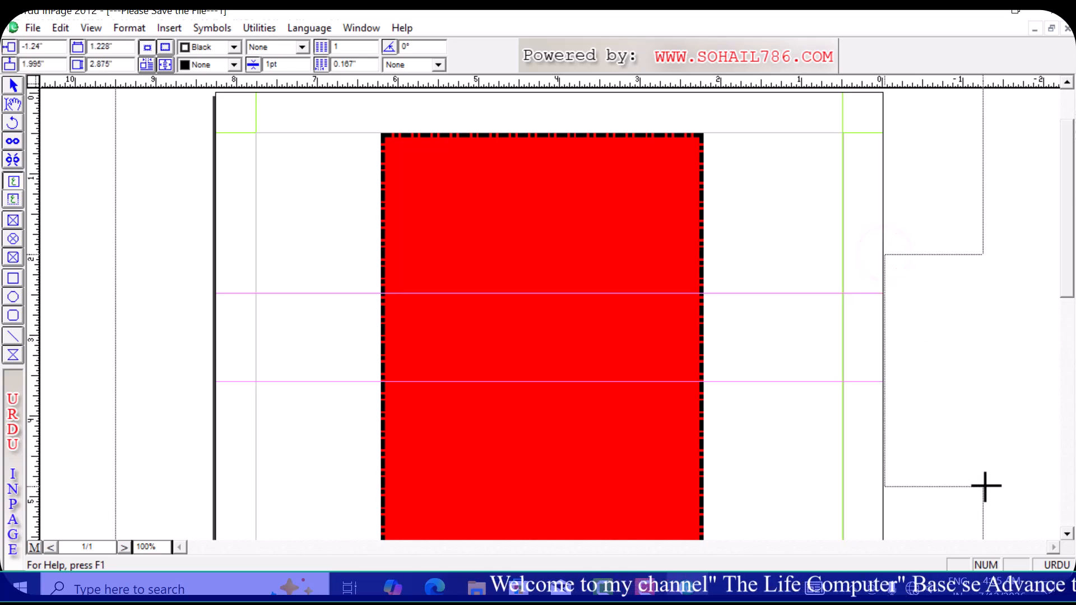
Set the pasteboard size across to 20% in the Document Preferences.
{"action": "scroll", "coordinate": [985, 486], "scroll_direction": "up", "scroll_amount": 1}
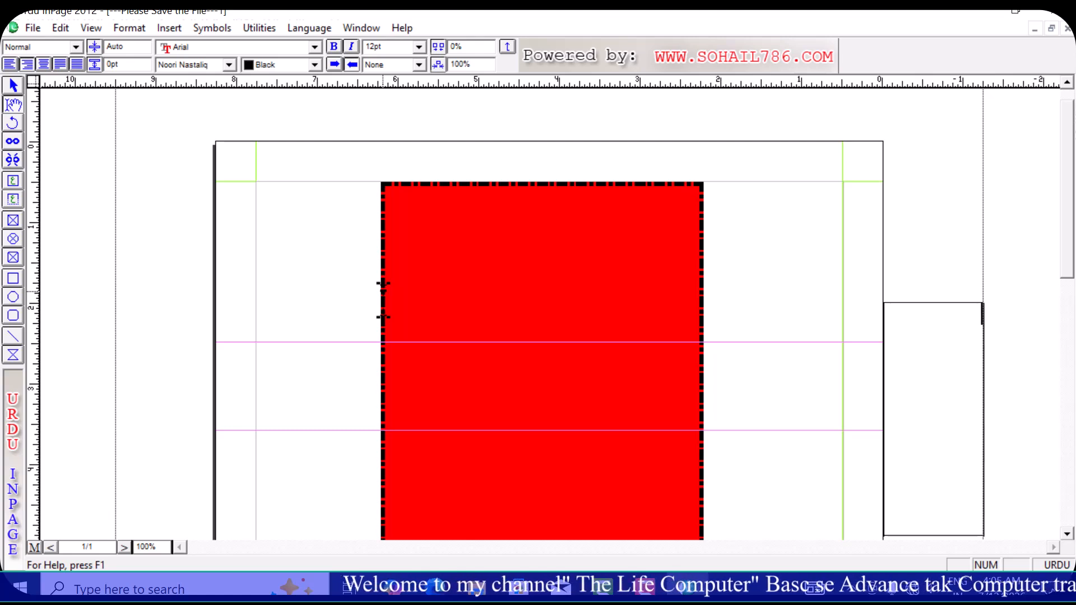
{"action": "key", "text": "ctrl+y"}
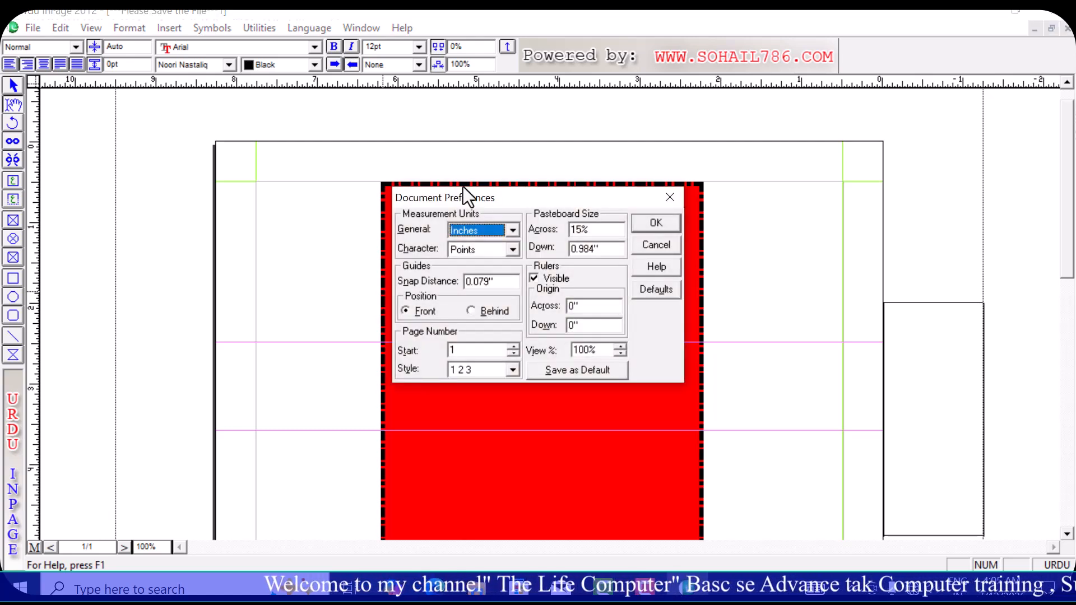
{"action": "double_click", "coordinate": [594, 229]}
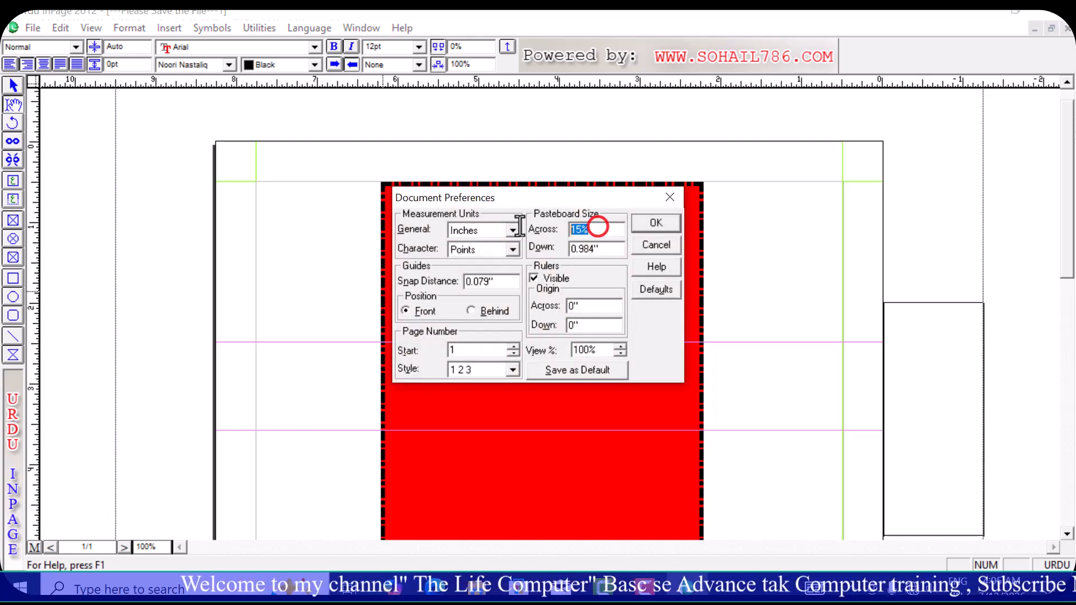
{"action": "type", "text": "20"}
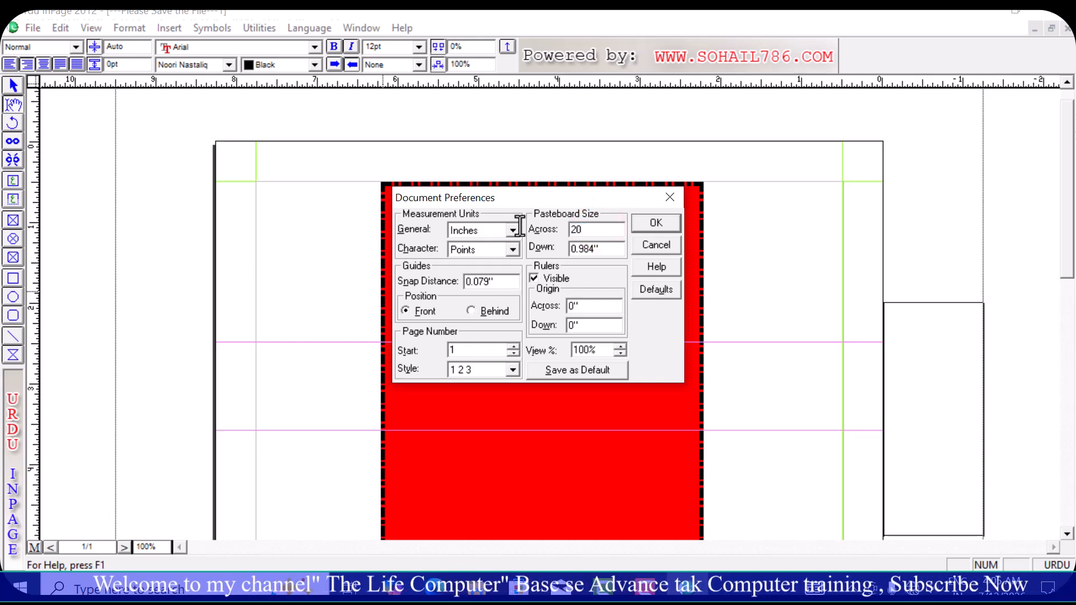
{"action": "left_click", "coordinate": [646, 222]}
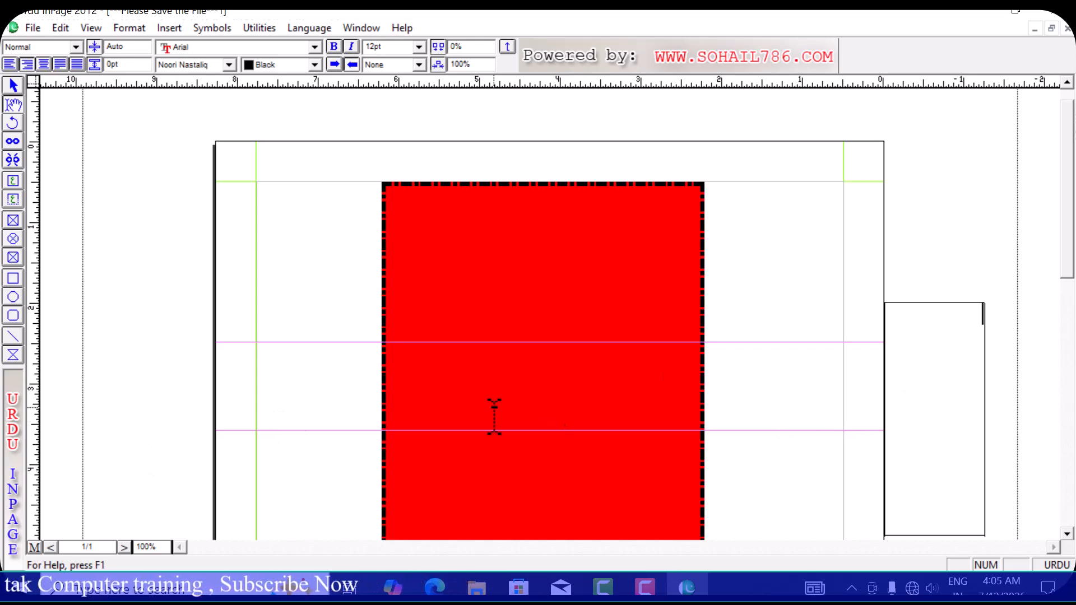
Set the pasteboard size across to 15% and make the rulers invisible in the Document Preferences.
{"action": "key", "text": "ctrl+y"}
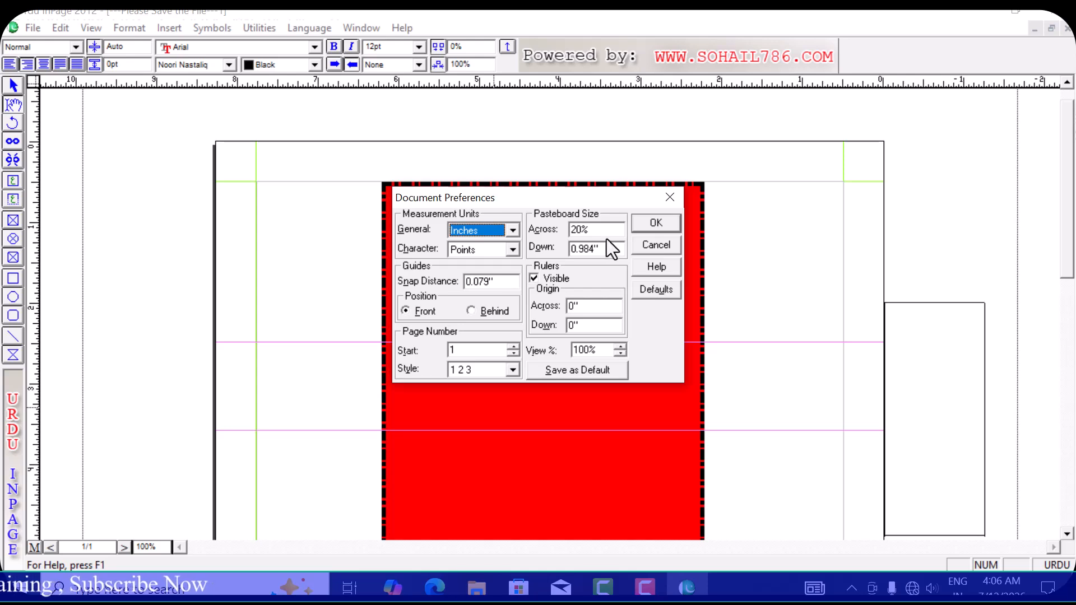
{"action": "left_click_drag", "start_coordinate": [600, 230], "coordinate": [547, 229]}
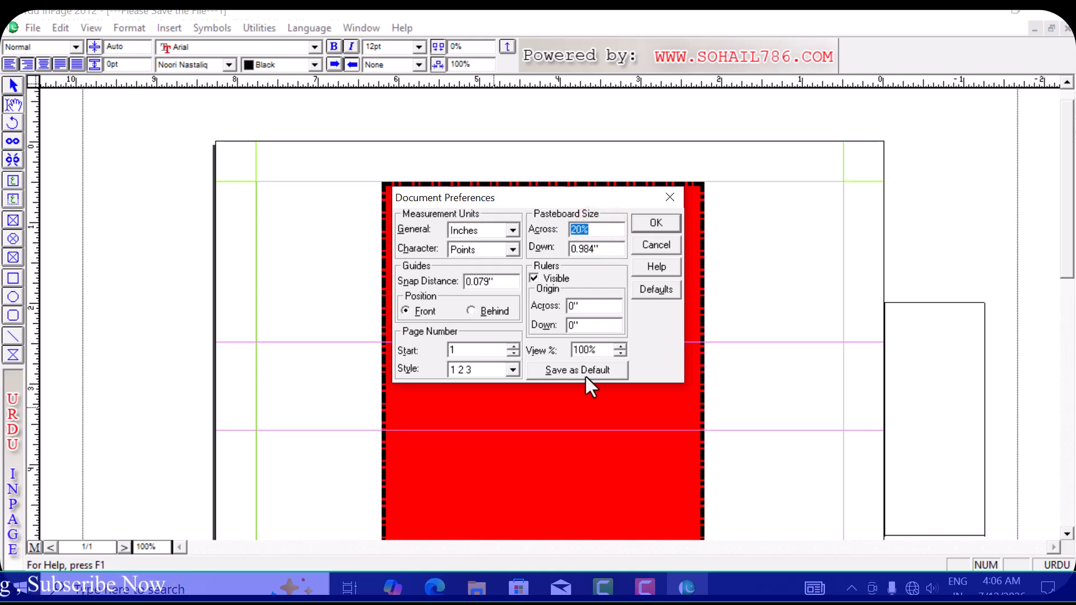
{"action": "type", "text": "15"}
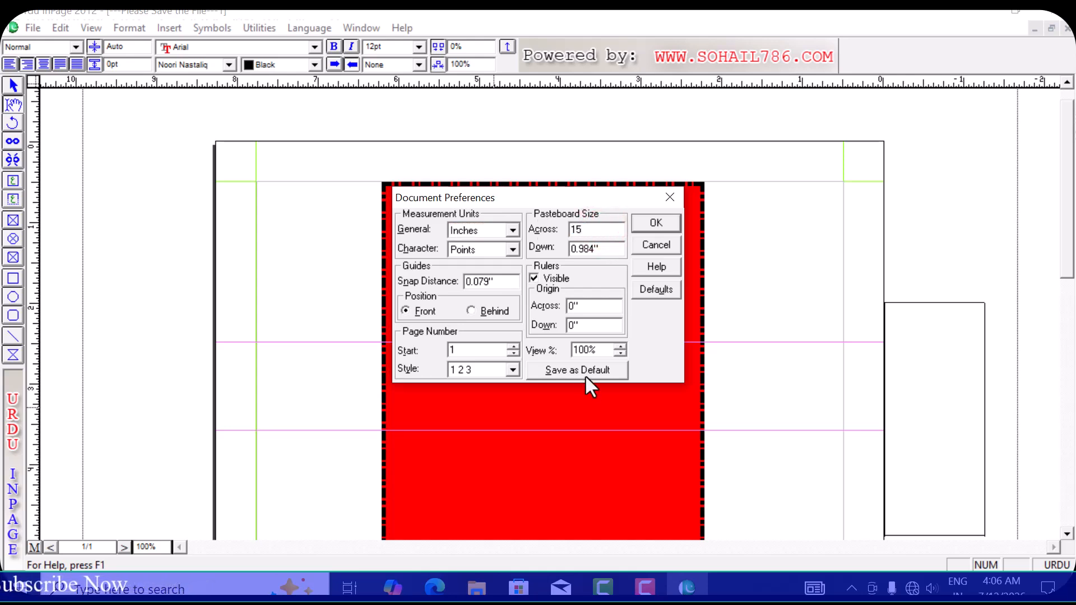
{"action": "left_click", "coordinate": [534, 279]}
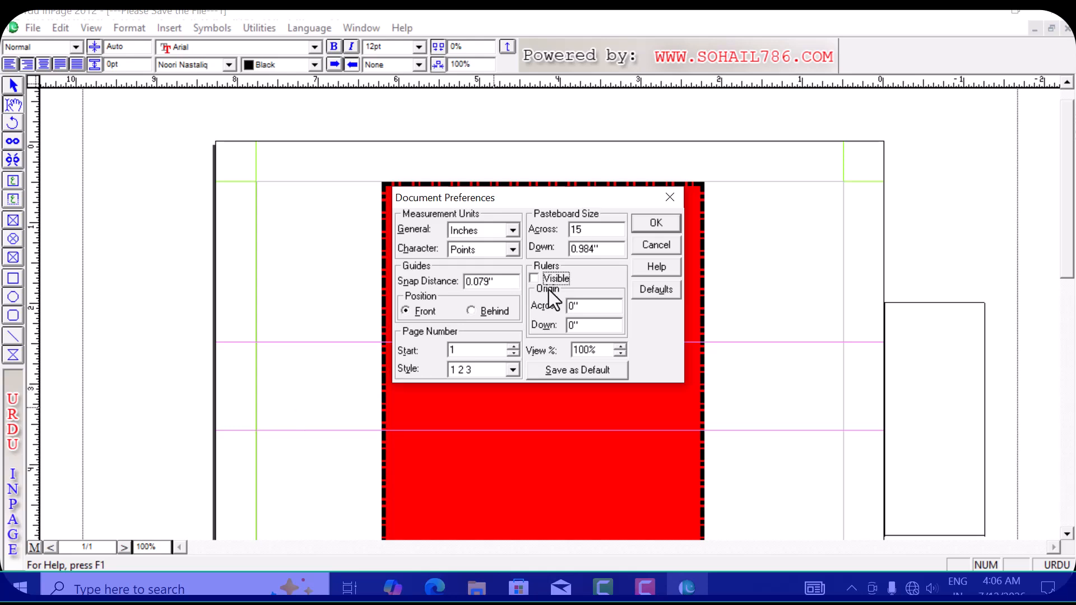
{"action": "left_click", "coordinate": [663, 226]}
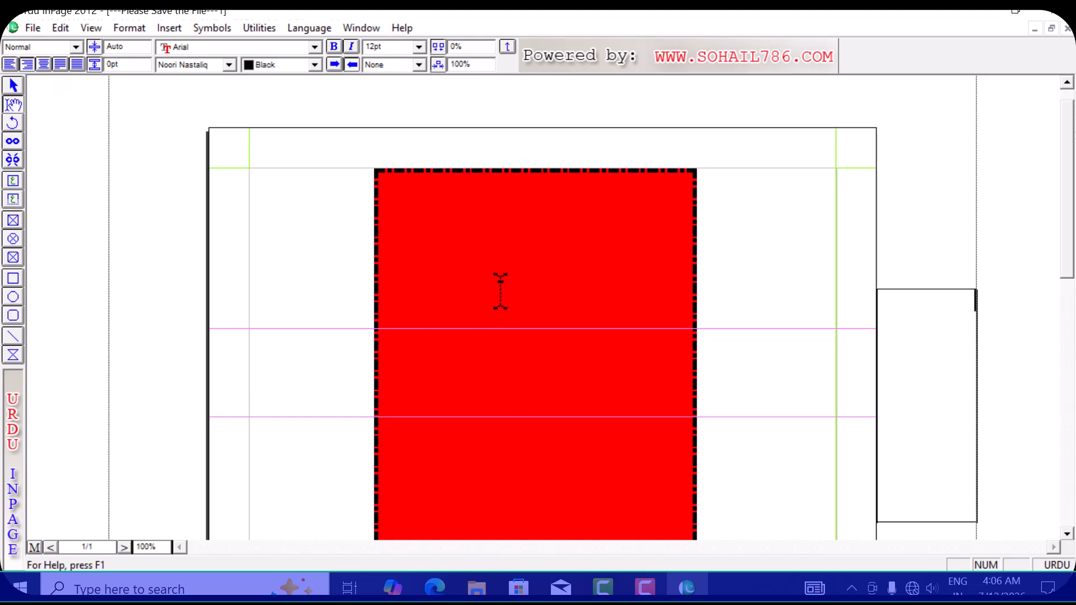
Make the rulers visible again through the Document Preferences.
{"action": "key", "text": "ctrl+y"}
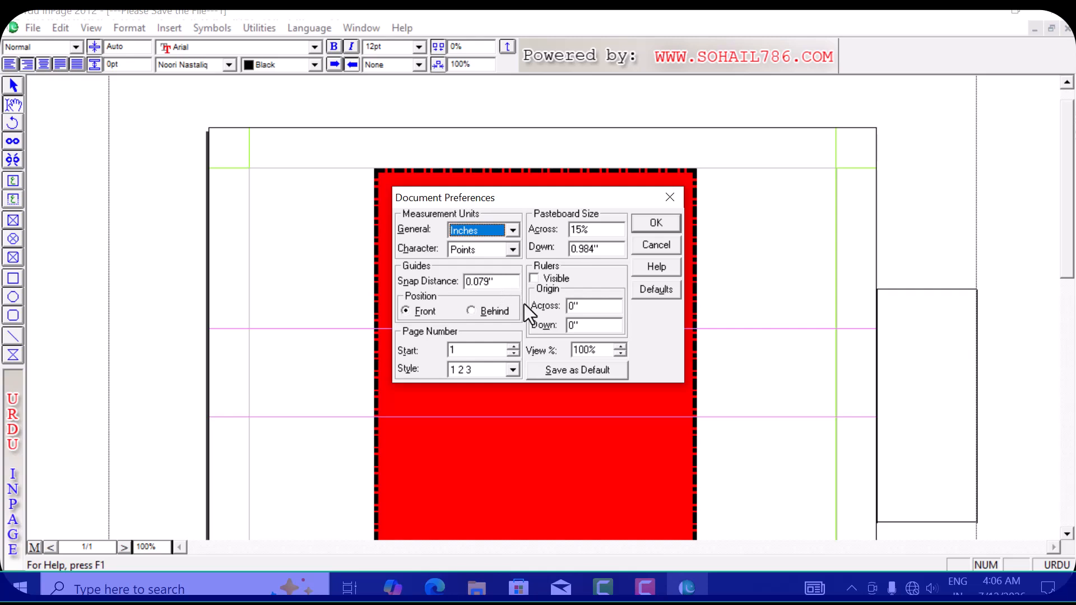
{"action": "left_click", "coordinate": [534, 279]}
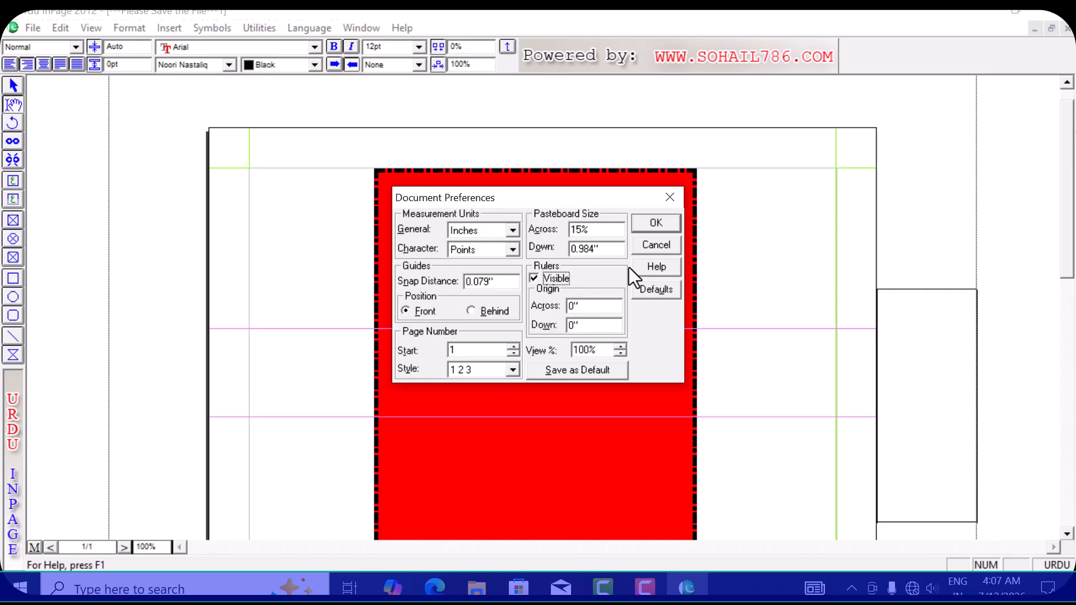
{"action": "left_click", "coordinate": [655, 224]}
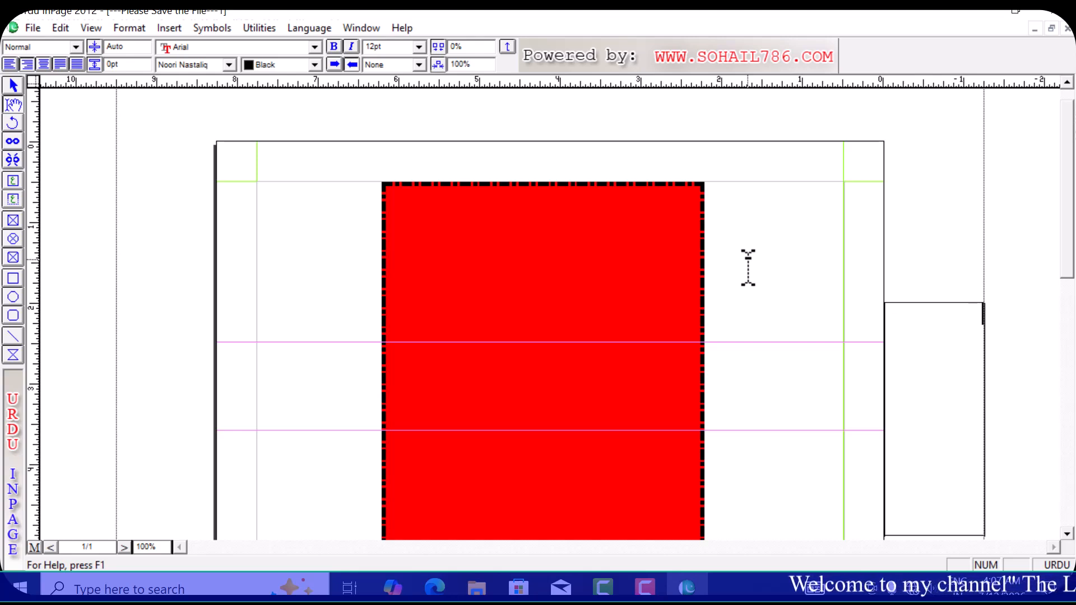
Set the document's view percentage to 80 in the Document Preferences.
{"action": "key", "text": "ctrl+y"}
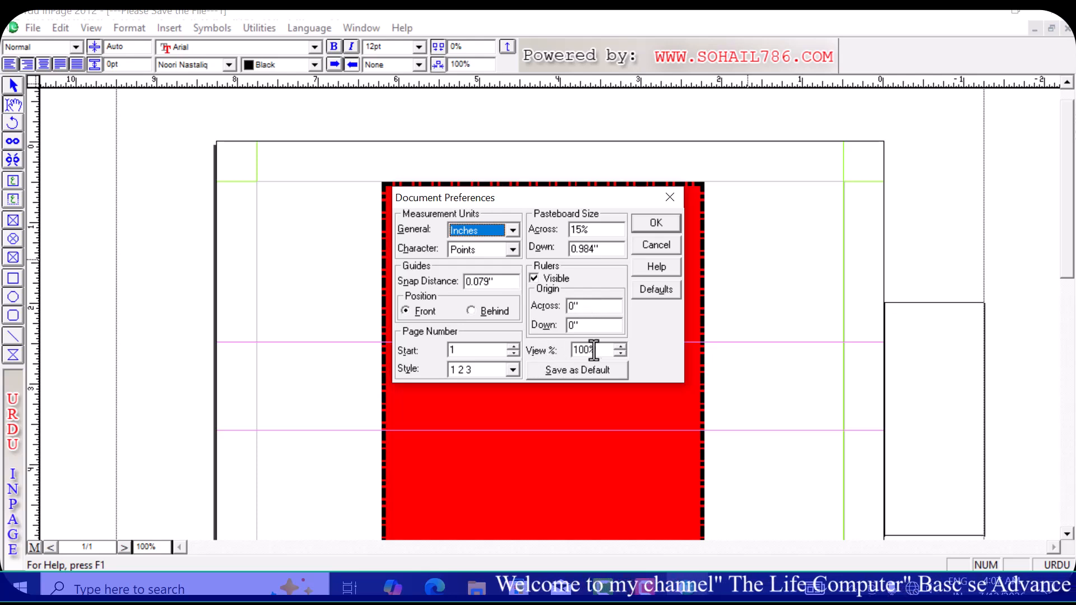
{"action": "left_click_drag", "start_coordinate": [604, 350], "coordinate": [546, 351]}
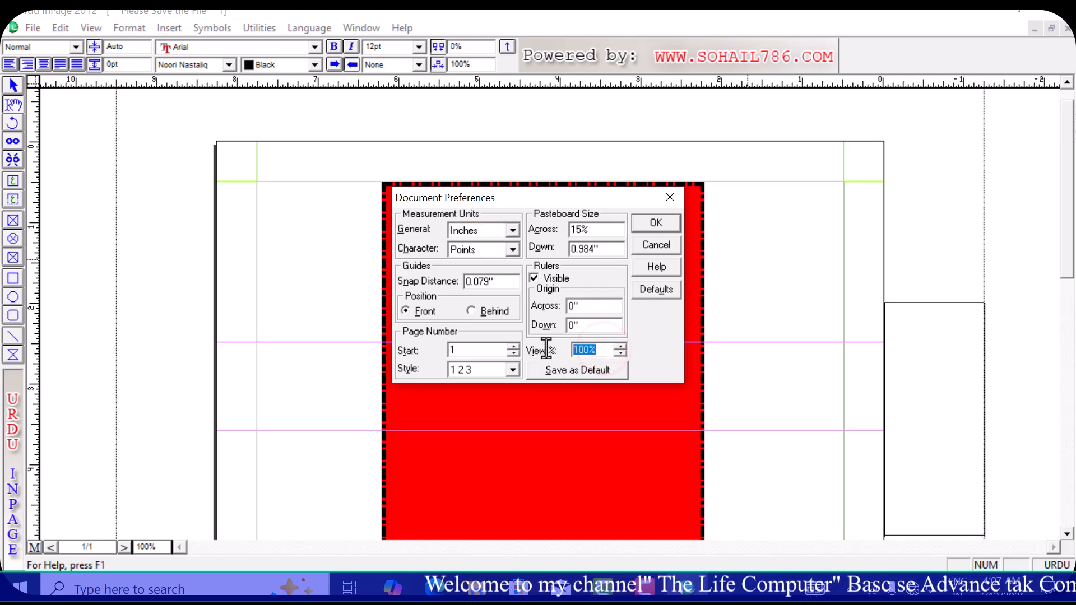
{"action": "type", "text": "80"}
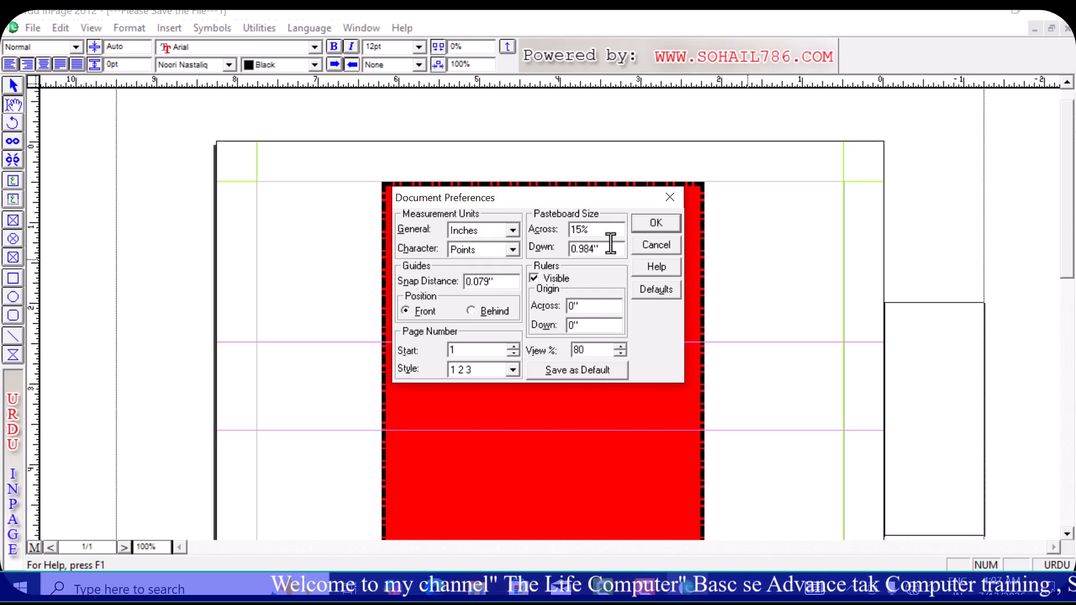
{"action": "left_click", "coordinate": [641, 223]}
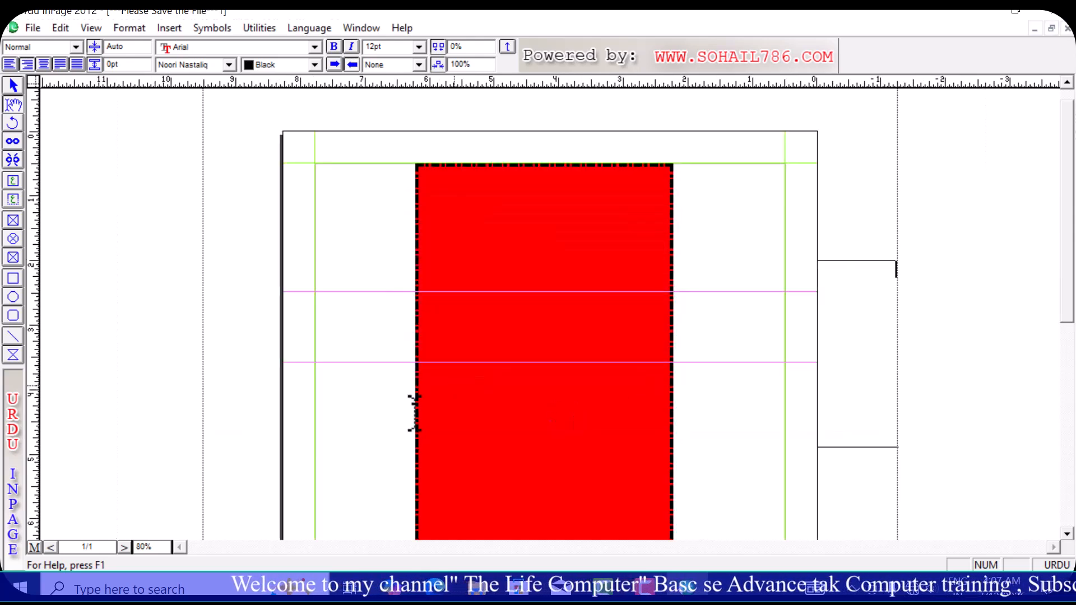
{"action": "left_click", "coordinate": [165, 547]}
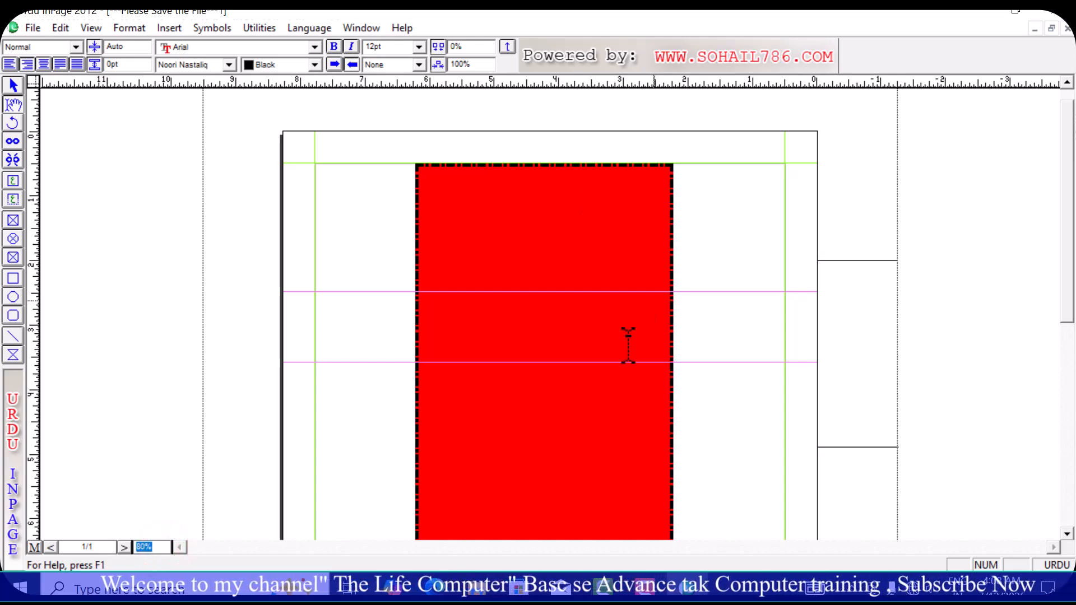
{"action": "left_click", "coordinate": [535, 260]}
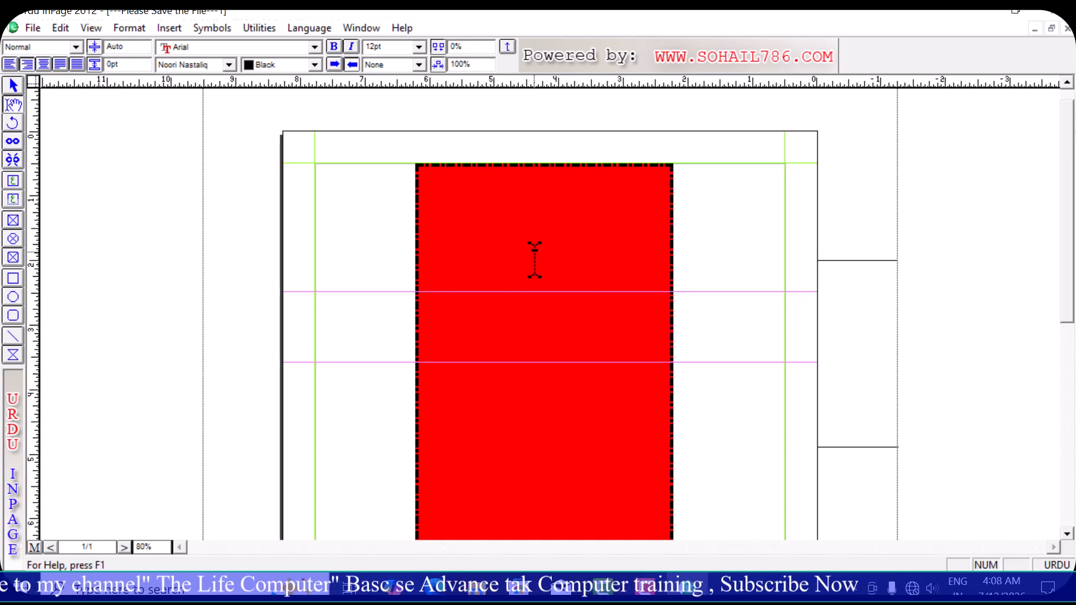
Save the current Document Preferences as the default and apply them.
{"action": "key", "text": "ctrl+y"}
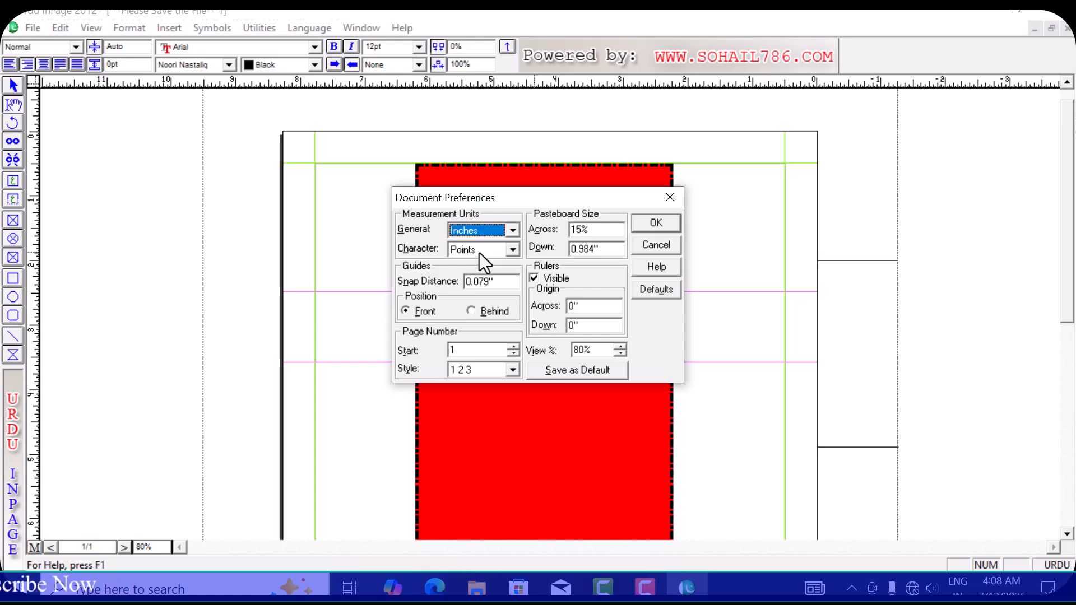
{"action": "left_click", "coordinate": [566, 372]}
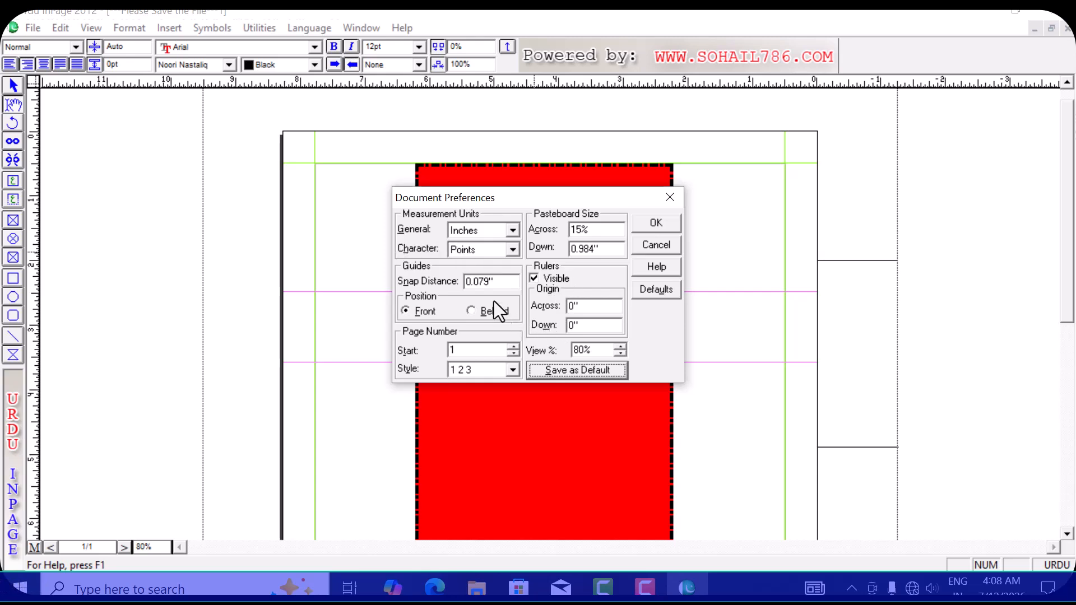
{"action": "left_click", "coordinate": [668, 224]}
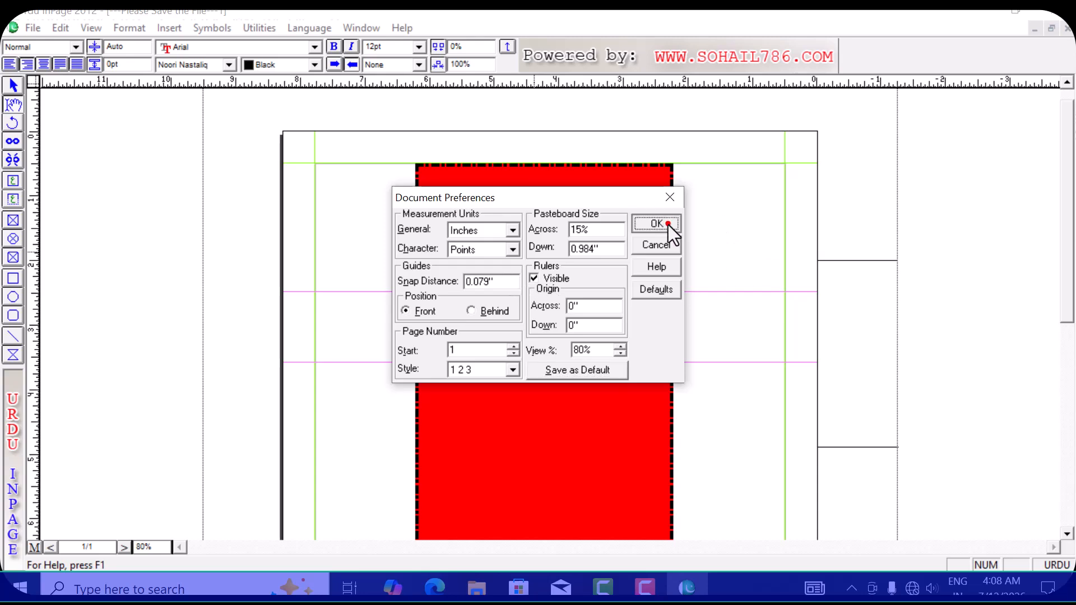
Open the recent document Mashq Edit Menu.inp and switch to its master page.
{"action": "left_click", "coordinate": [34, 28]}
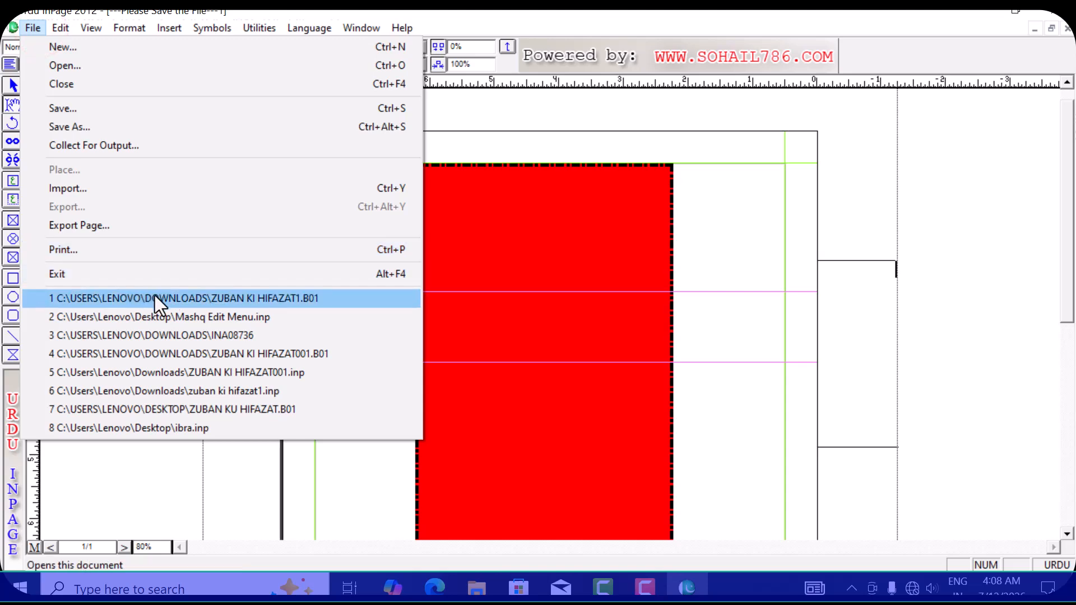
{"action": "left_click", "coordinate": [230, 316]}
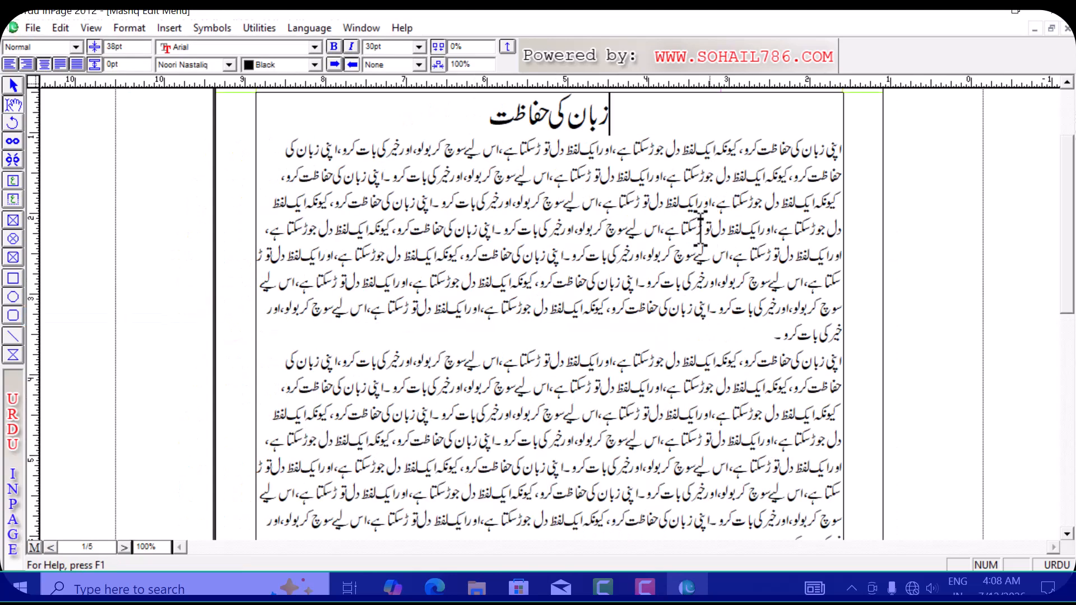
{"action": "scroll", "coordinate": [662, 235], "scroll_direction": "up", "scroll_amount": 3}
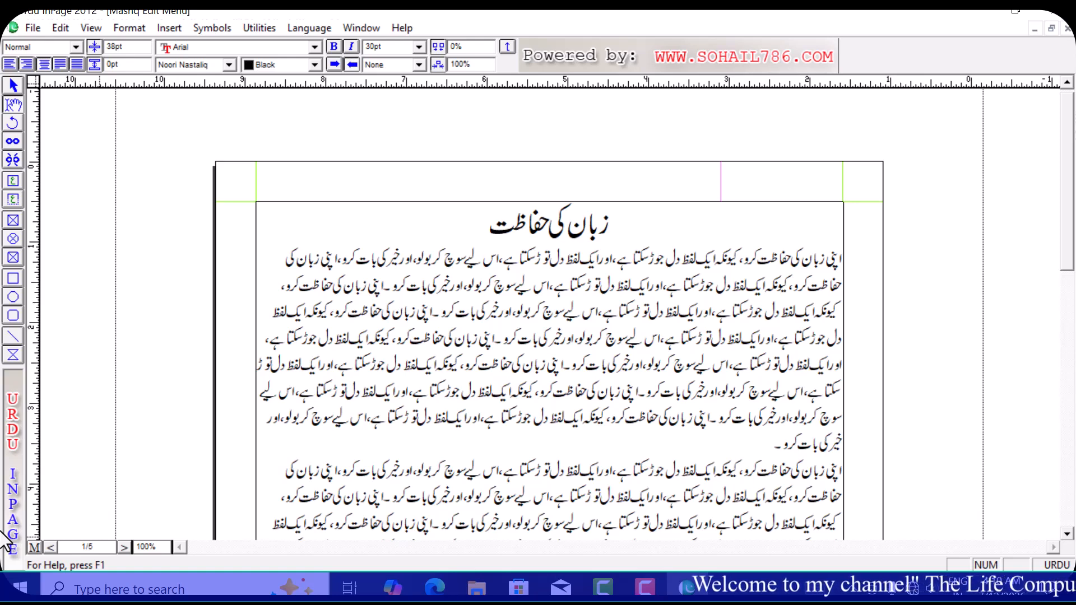
{"action": "left_click", "coordinate": [35, 547]}
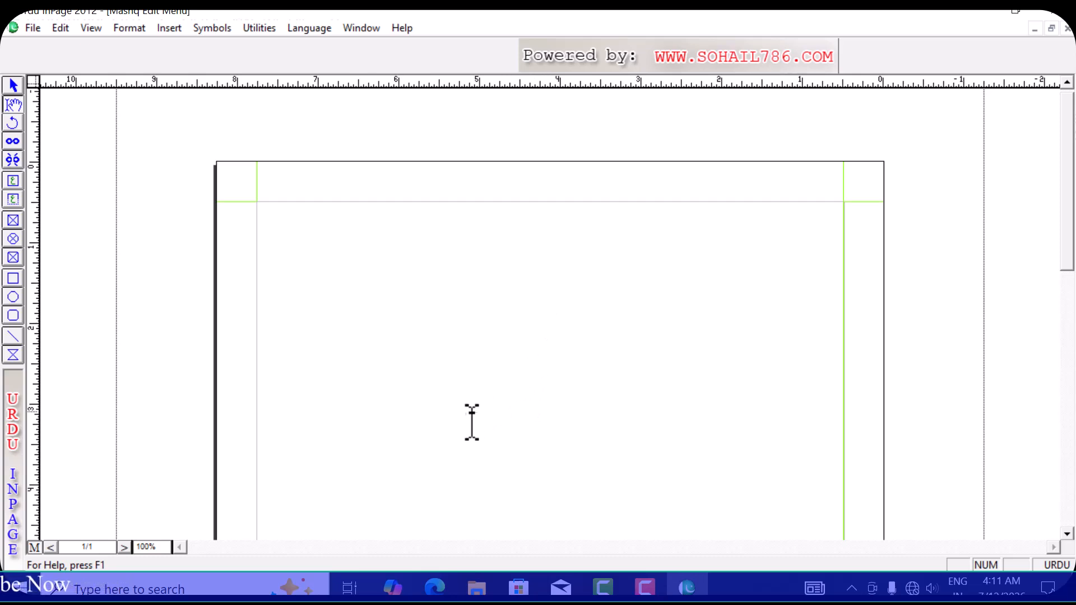
{"action": "left_click", "coordinate": [635, 248]}
{"action": "left_click", "coordinate": [646, 242]}
{"action": "left_click", "coordinate": [694, 275]}
{"action": "left_click", "coordinate": [576, 268]}
{"action": "left_click", "coordinate": [427, 266]}
{"action": "left_click", "coordinate": [18, 104]}
{"action": "left_click", "coordinate": [562, 310]}
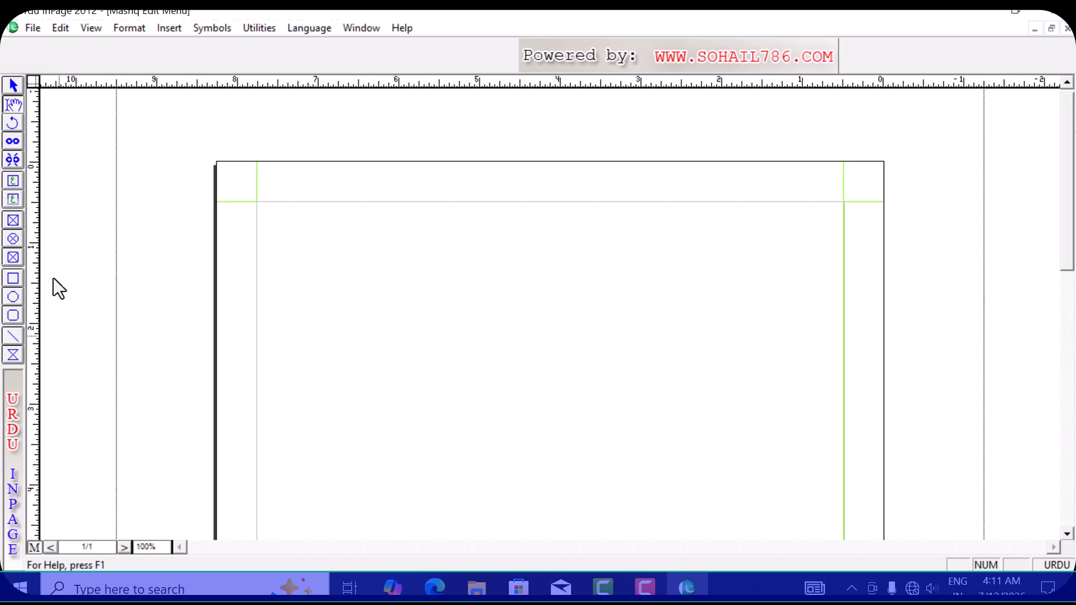
{"action": "left_click", "coordinate": [12, 83]}
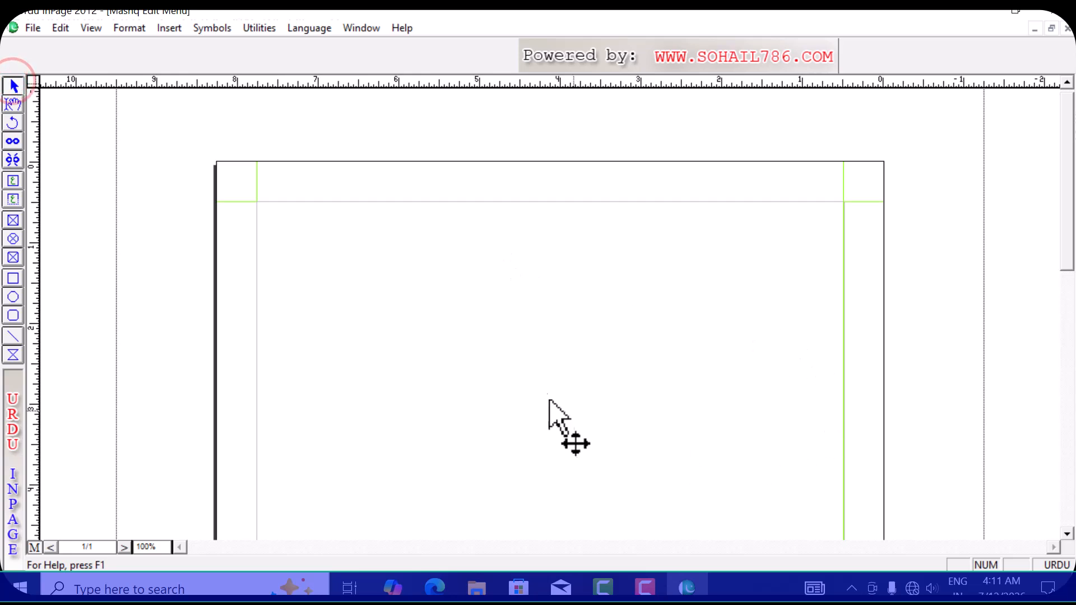
{"action": "left_click", "coordinate": [534, 386]}
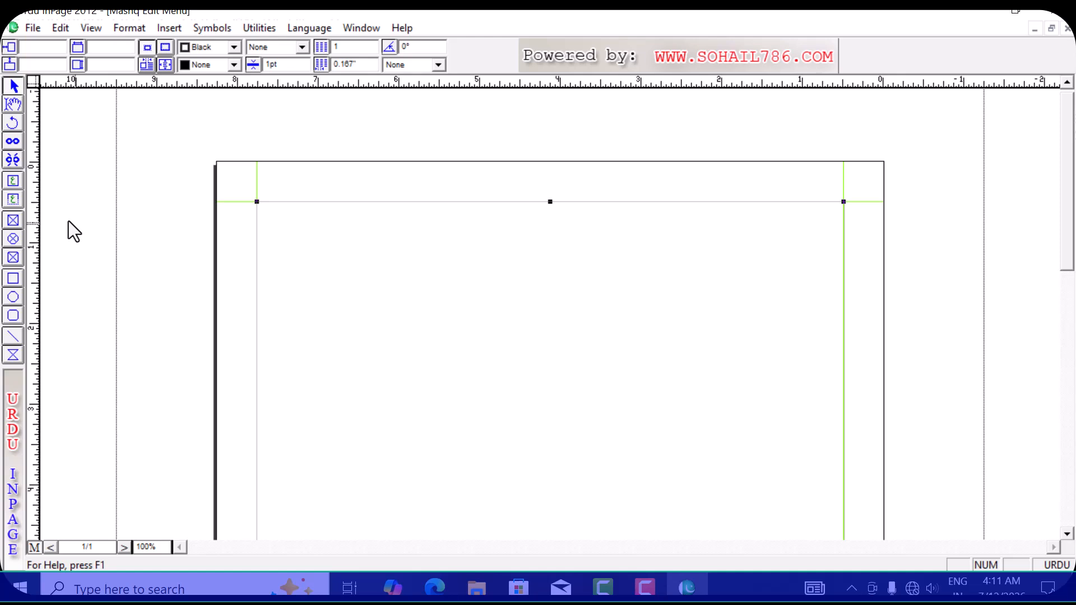
Draw a small title text box in the middle of the master page's top margin and centre its text.
{"action": "left_click", "coordinate": [12, 199]}
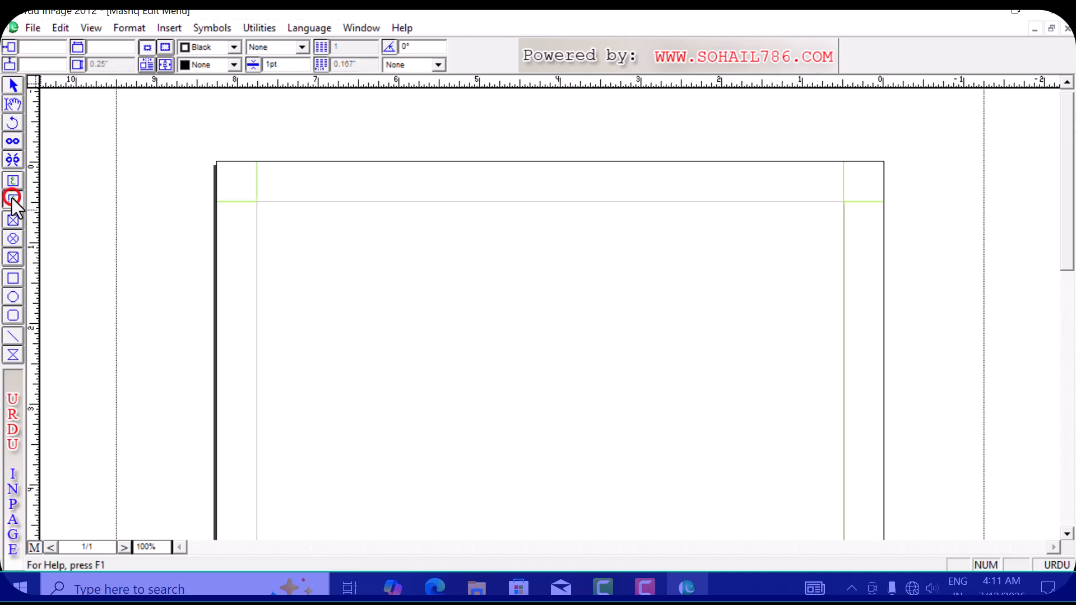
{"action": "left_click_drag", "start_coordinate": [530, 181], "coordinate": [577, 203]}
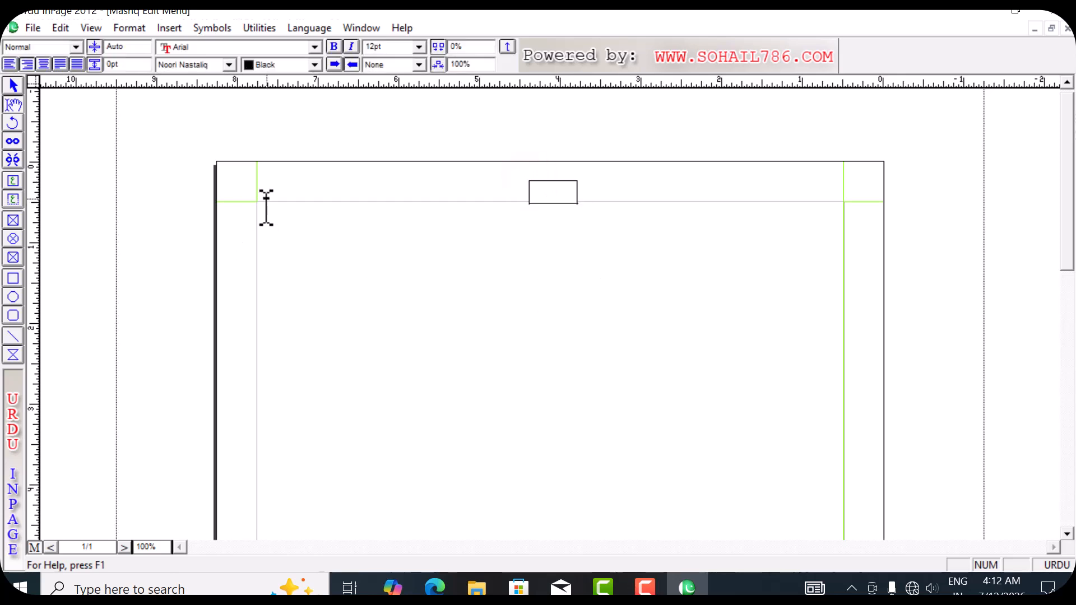
{"action": "key", "text": "ctrl+shift+c"}
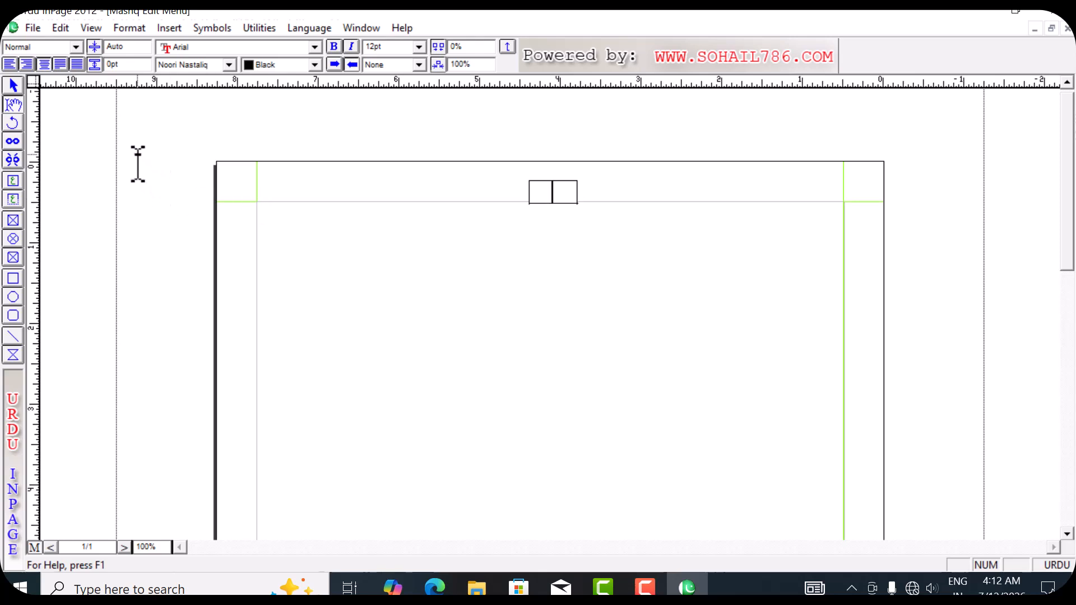
Insert a page number in the small title text box and select it.
{"action": "left_click", "coordinate": [178, 28]}
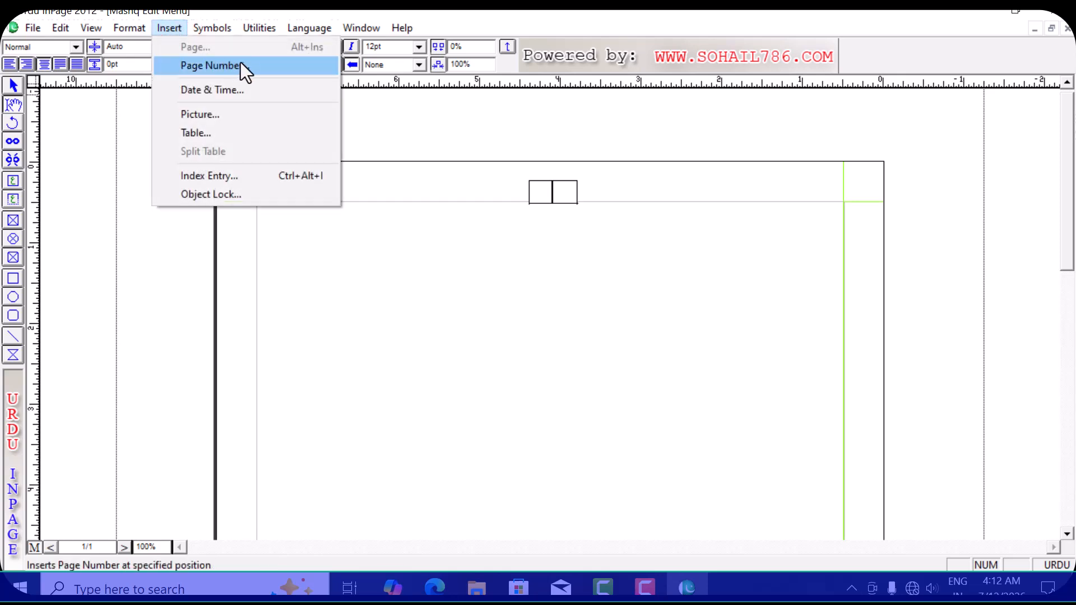
{"action": "left_click", "coordinate": [281, 66]}
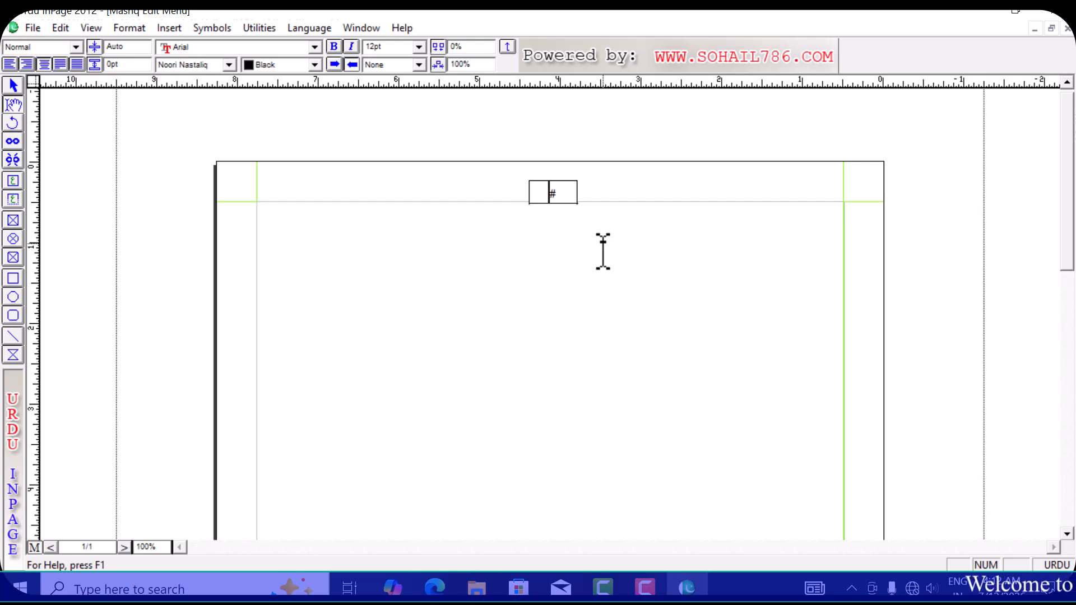
{"action": "key", "text": "ctrl+a"}
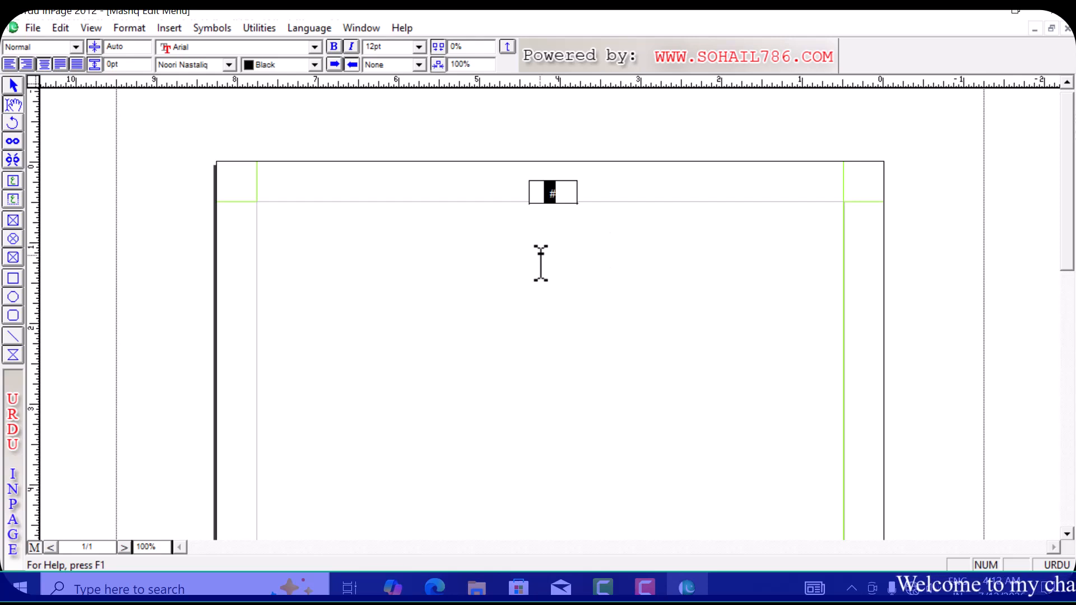
Set the selected page number's font size to 17 pt and its line spacing to 23 pt.
{"action": "left_click", "coordinate": [399, 46]}
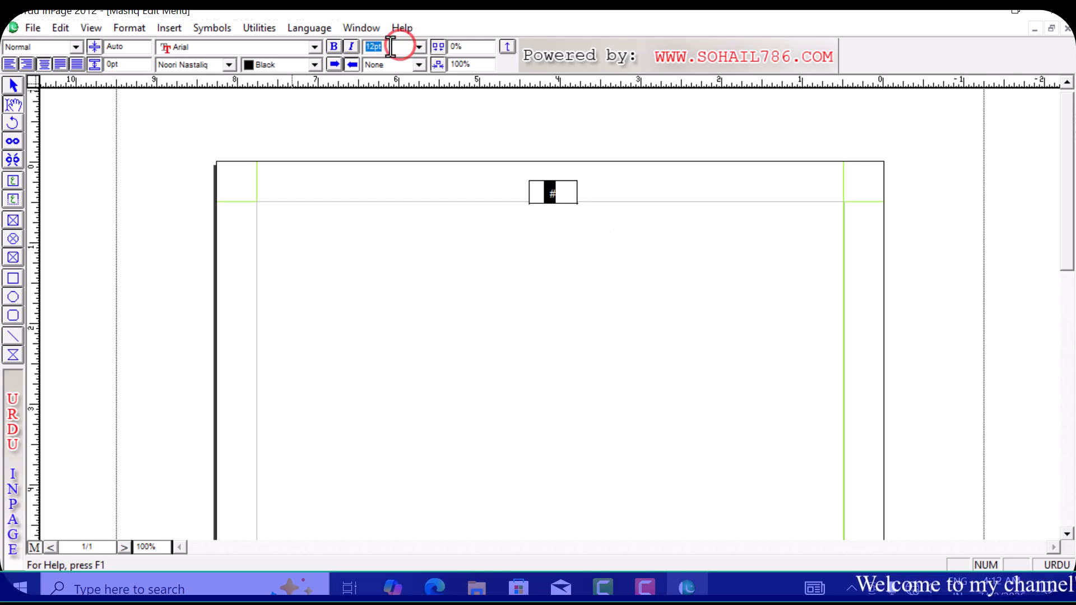
{"action": "type", "text": "17"}
{"action": "left_click", "coordinate": [130, 46]}
{"action": "type", "text": "23"}
{"action": "key", "text": "Return"}
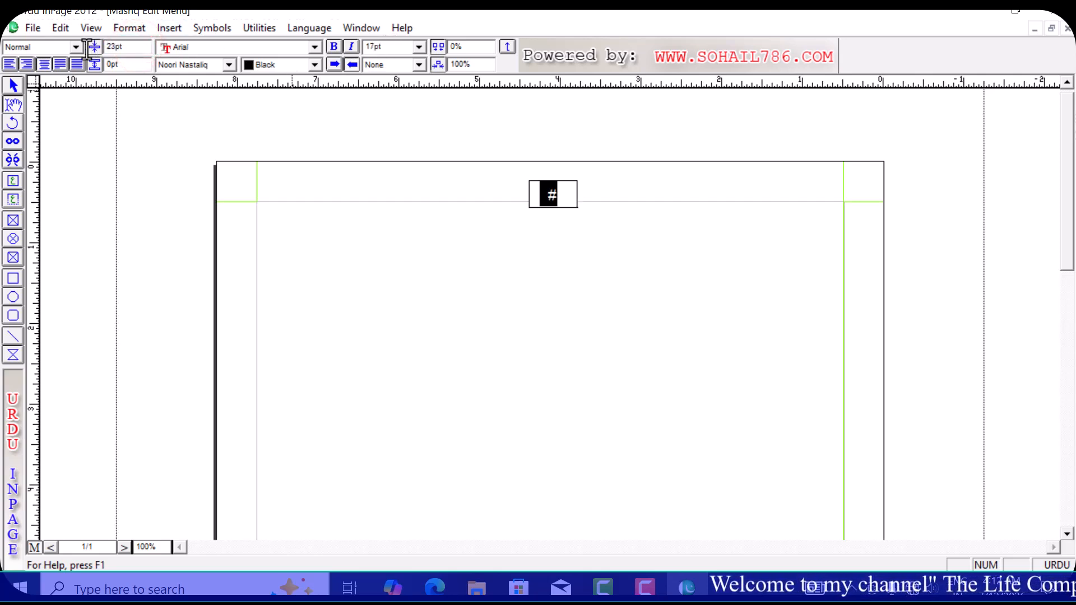
Nudge the page number text box upward in the top margin to a vertical position of 0.157".
{"action": "left_click", "coordinate": [16, 85]}
{"action": "left_click", "coordinate": [563, 195]}
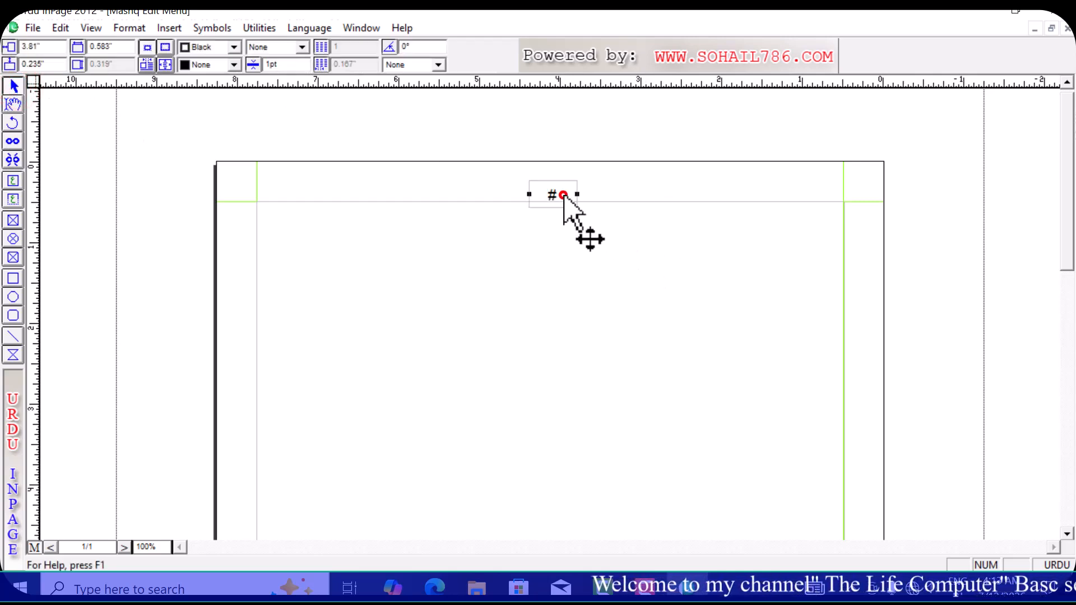
{"action": "key", "text": "Up"}
{"action": "key", "text": "Up"}
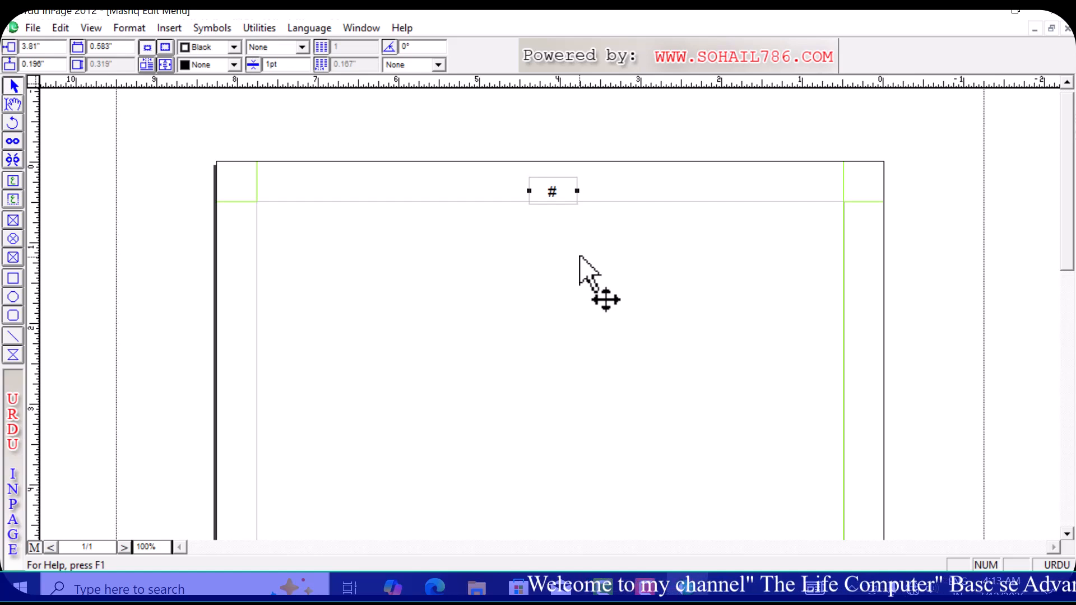
{"action": "left_click", "coordinate": [557, 339]}
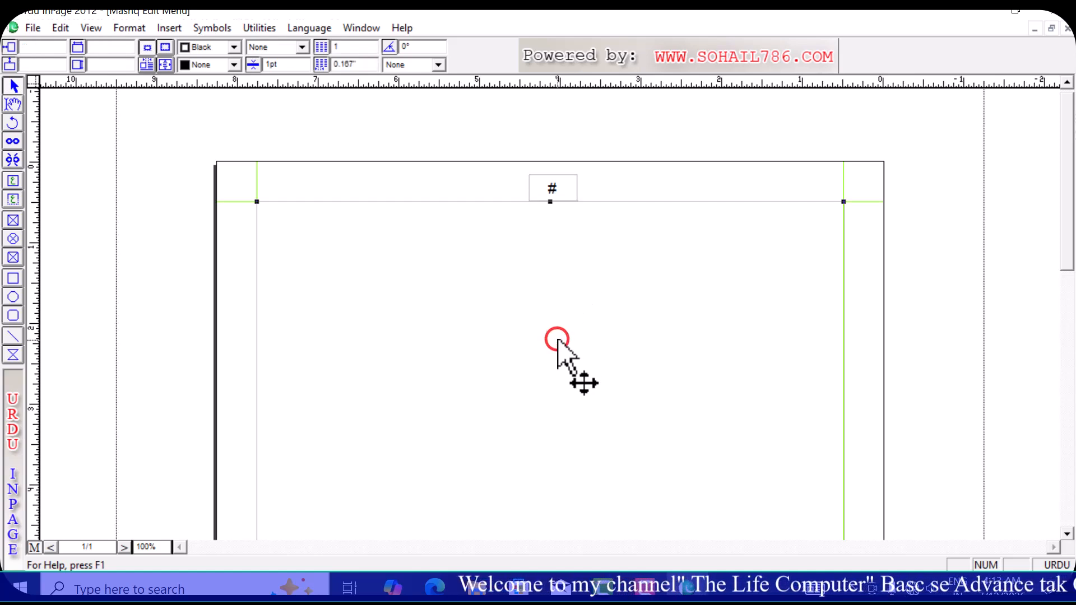
{"action": "left_click", "coordinate": [562, 191]}
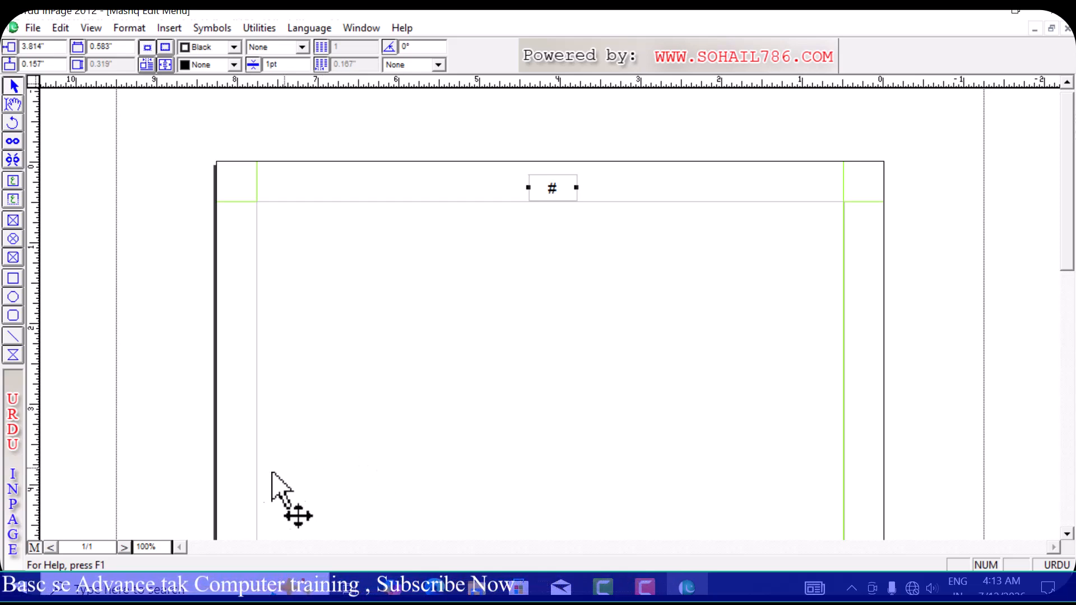
Leave the master page and go through the document's pages to check the page number at the top of each.
{"action": "left_click", "coordinate": [35, 547]}
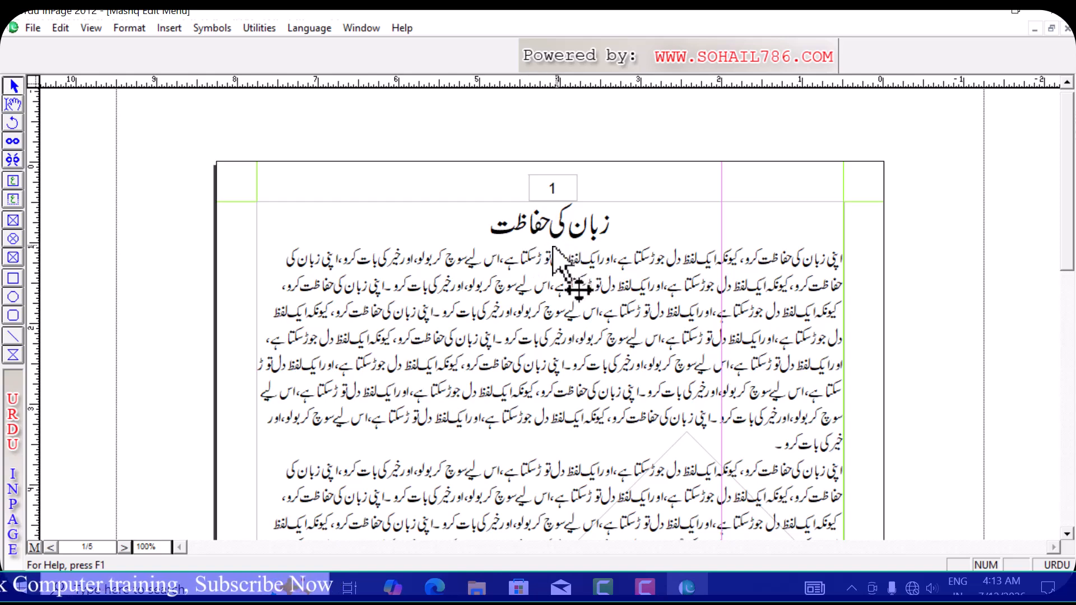
{"action": "left_click", "coordinate": [50, 546]}
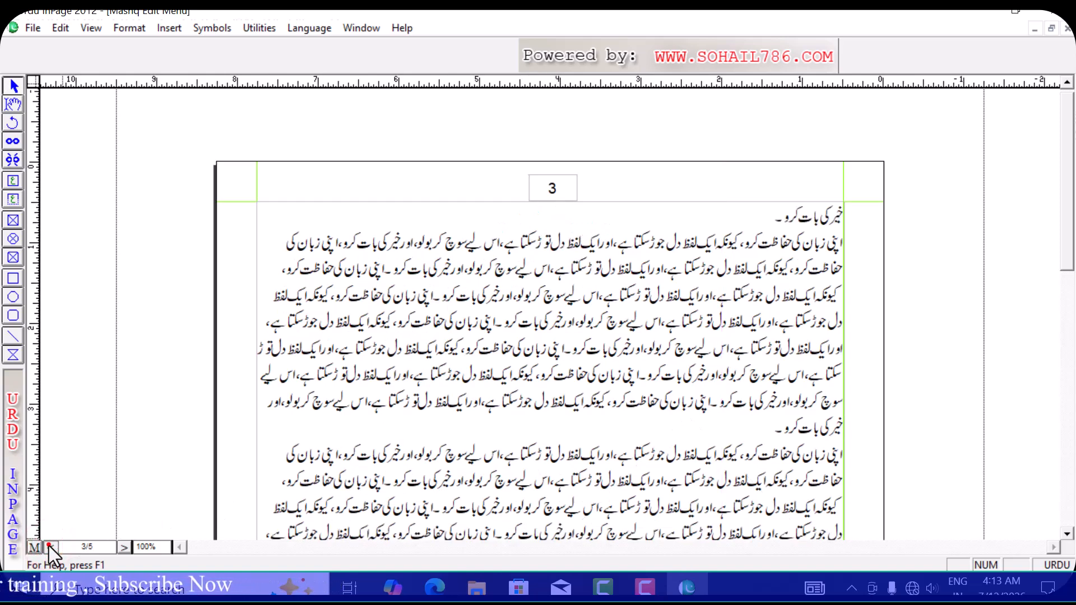
{"action": "left_click", "coordinate": [49, 547]}
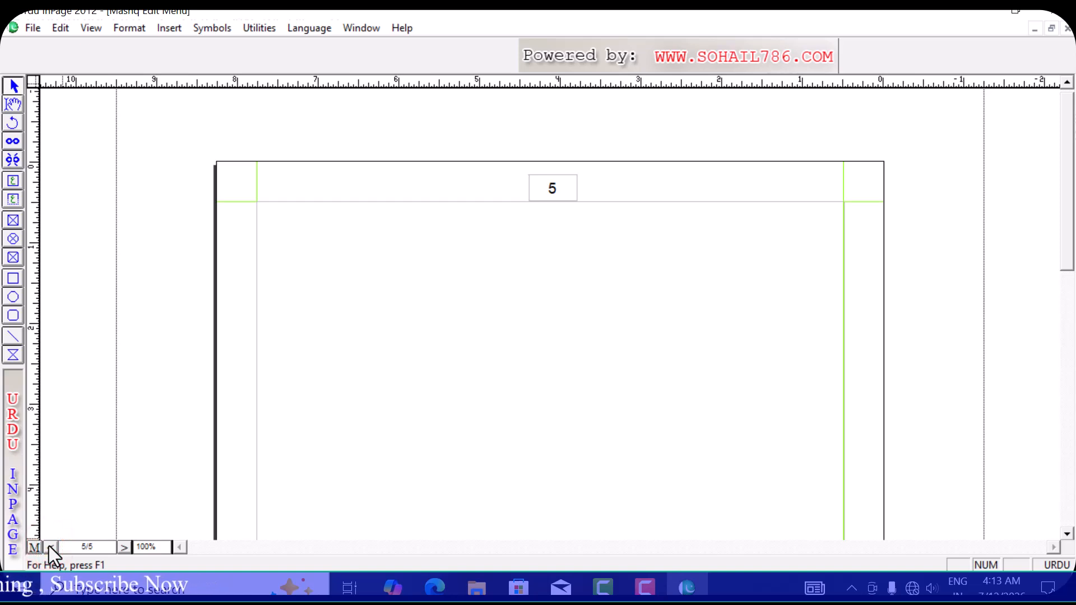
{"action": "left_click", "coordinate": [124, 548]}
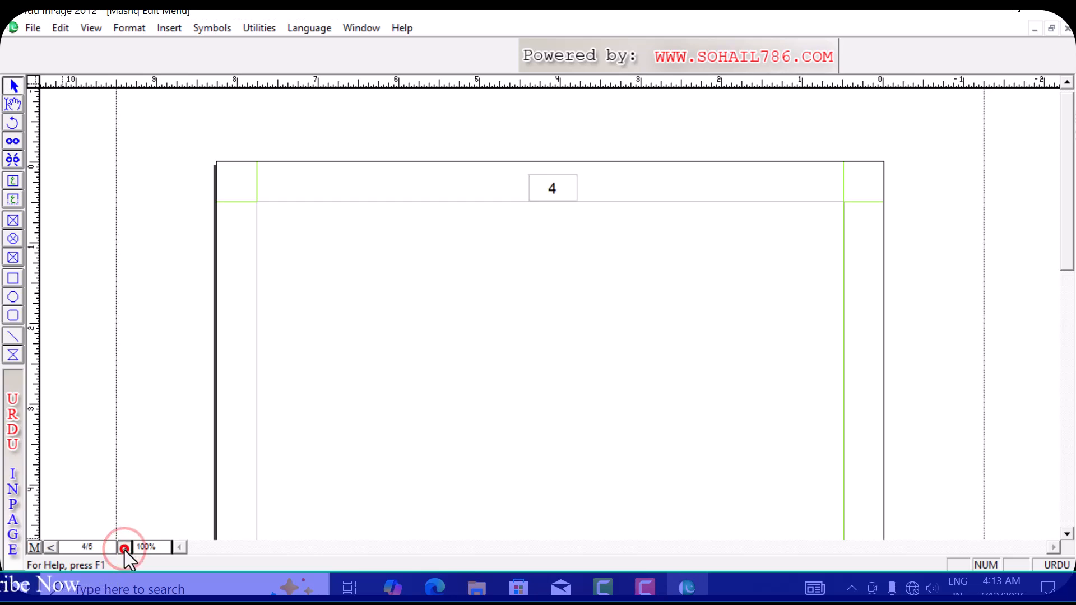
{"action": "left_click", "coordinate": [124, 547]}
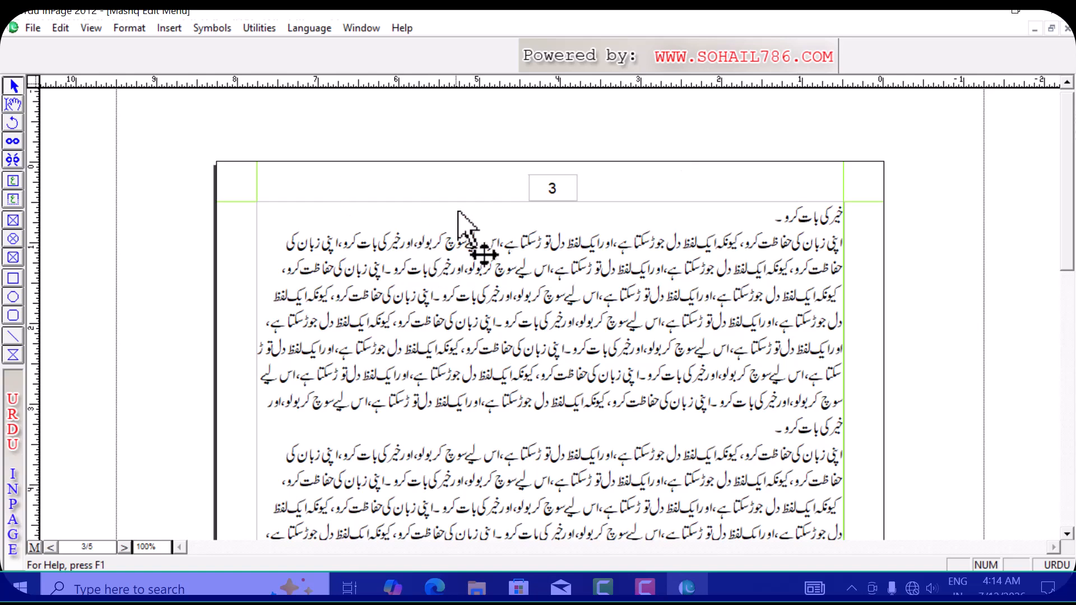
{"action": "left_click", "coordinate": [124, 547]}
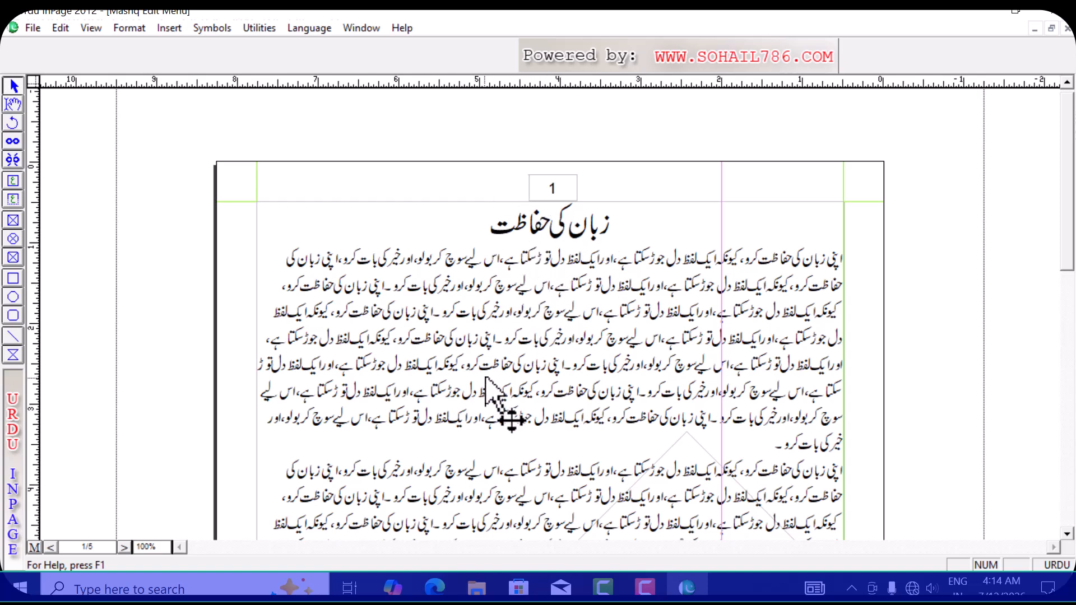
Change the page number style to Urdu Number in the Document Preferences and apply it.
{"action": "key", "text": "ctrl+k"}
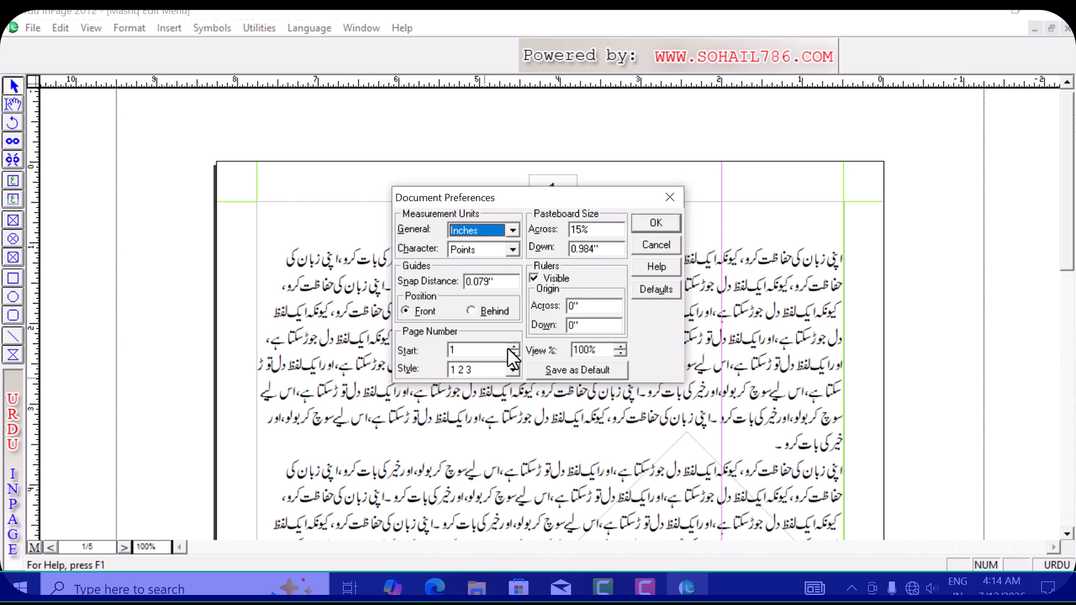
{"action": "left_click_drag", "start_coordinate": [586, 193], "coordinate": [603, 271]}
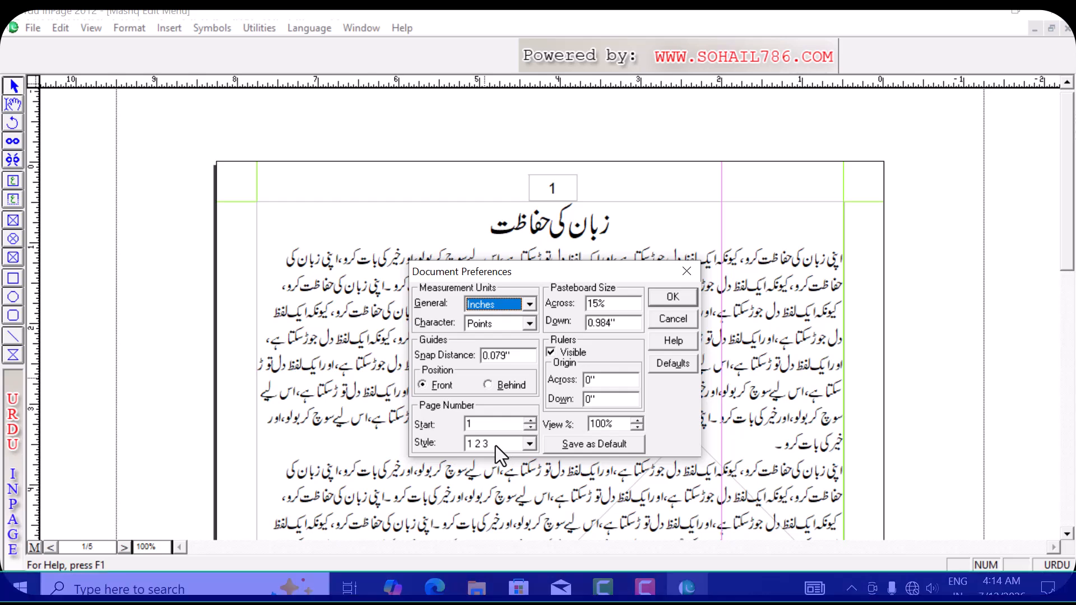
{"action": "left_click", "coordinate": [529, 443]}
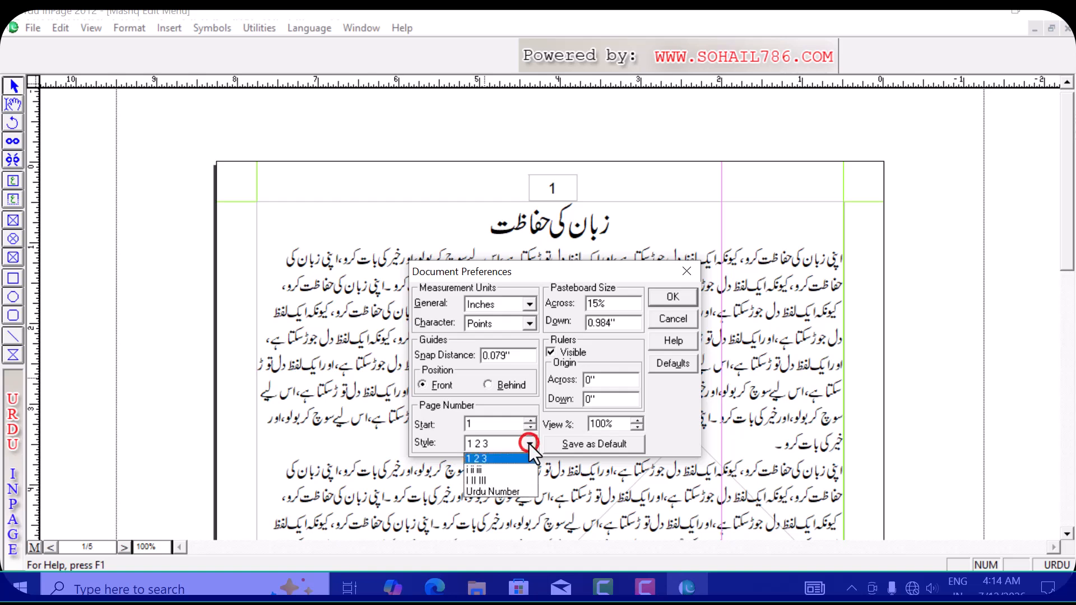
{"action": "left_click", "coordinate": [513, 493]}
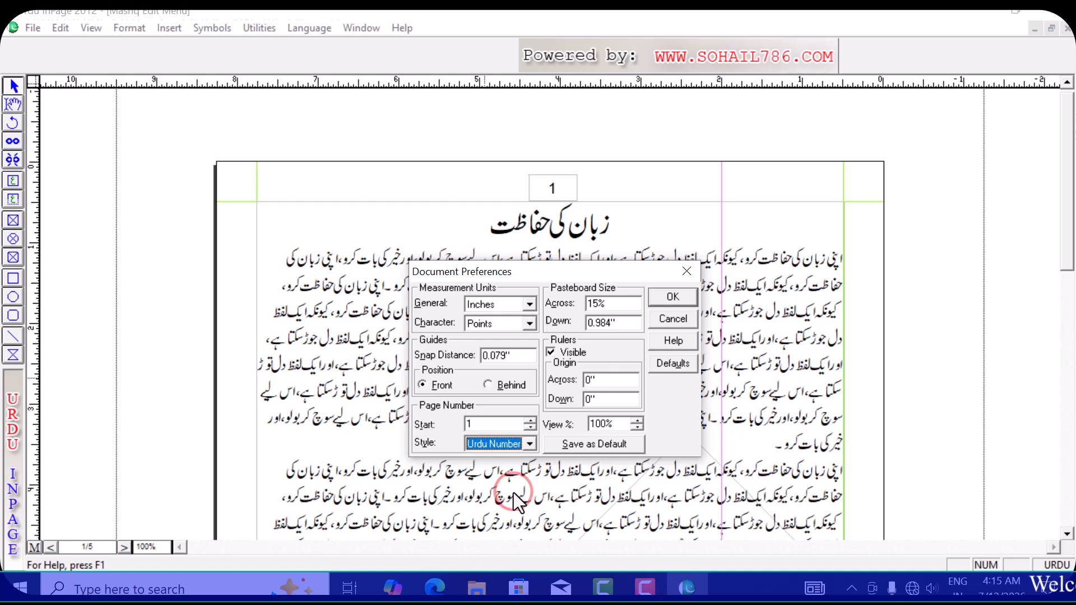
{"action": "left_click", "coordinate": [672, 298]}
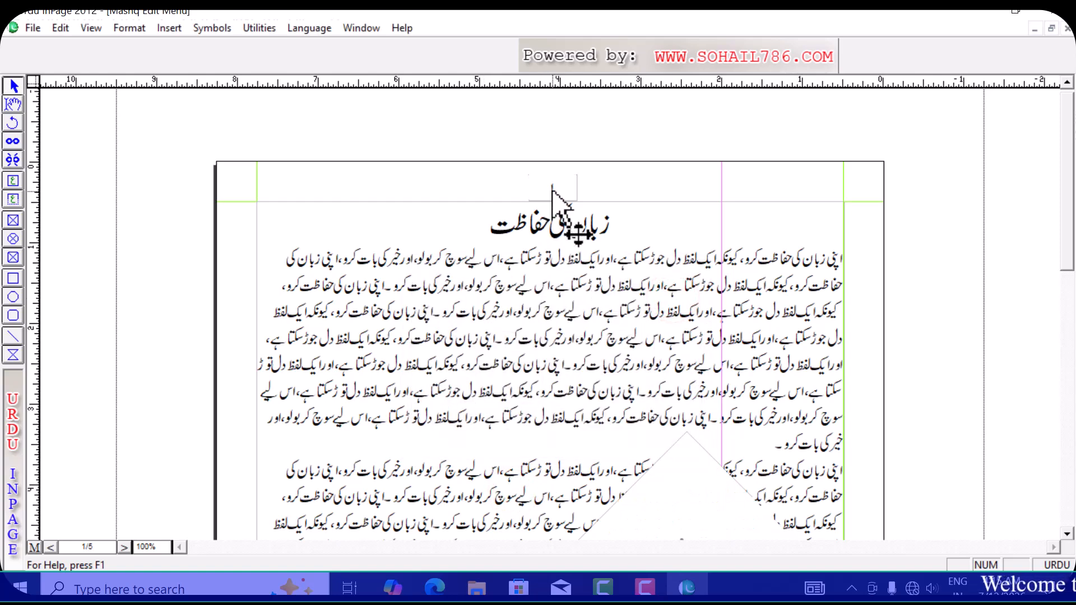
Go through the document to page 5 and back to page 1, examining the Urdu page numbers.
{"action": "left_click", "coordinate": [50, 547]}
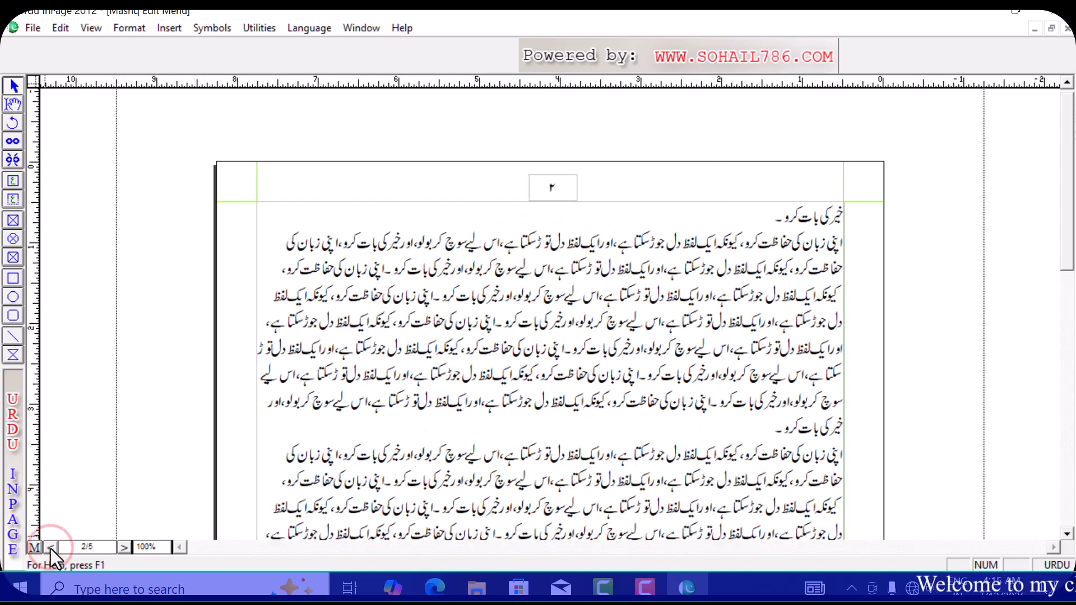
{"action": "left_click", "coordinate": [51, 547]}
{"action": "left_click", "coordinate": [51, 548]}
{"action": "left_click", "coordinate": [50, 547]}
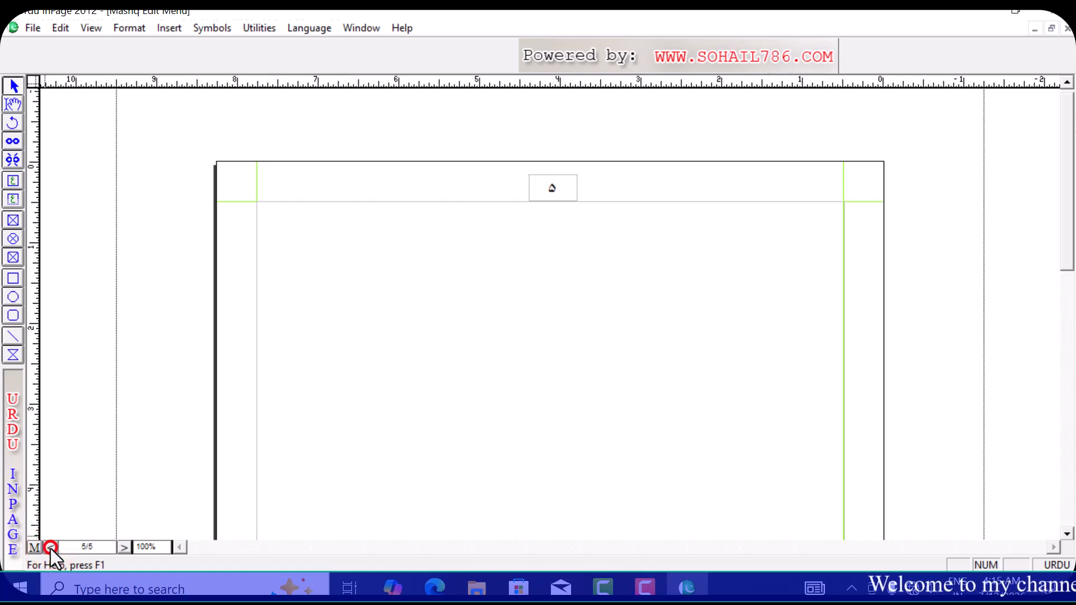
{"action": "left_click", "coordinate": [124, 549]}
{"action": "left_click", "coordinate": [124, 548]}
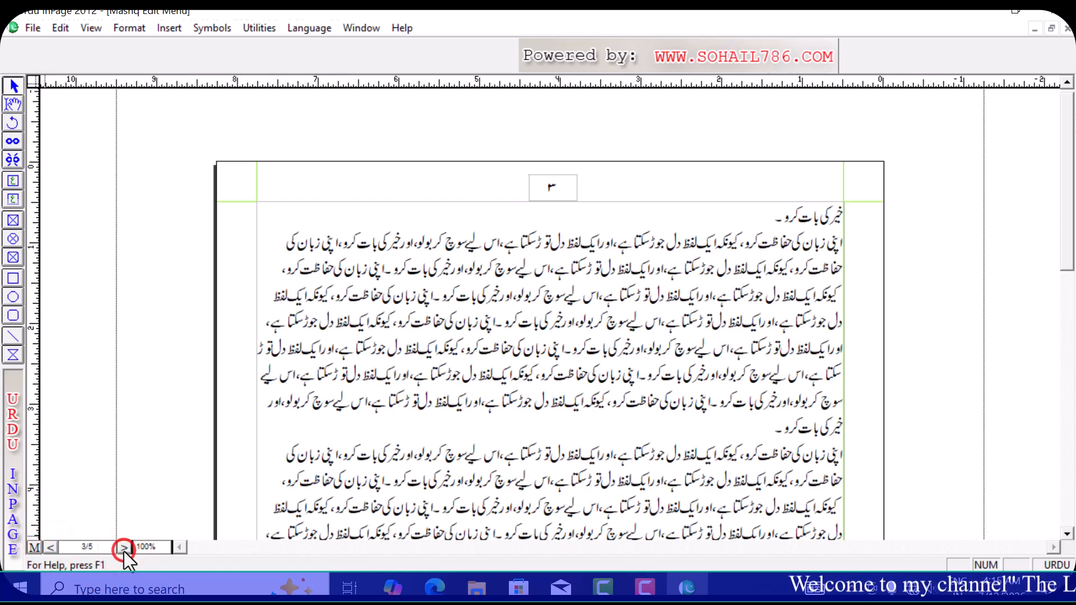
{"action": "left_click", "coordinate": [123, 549]}
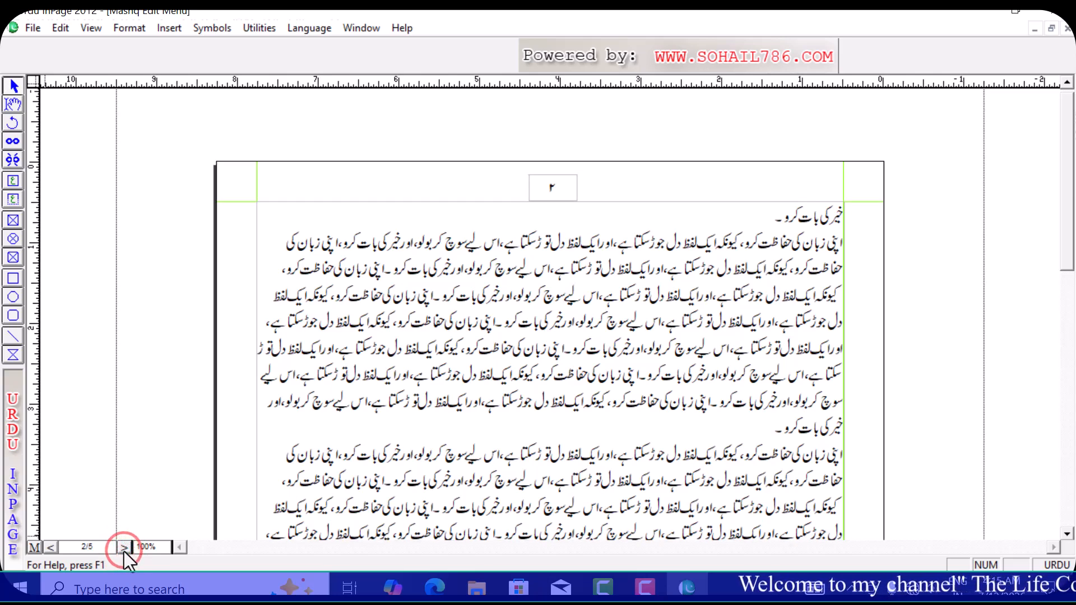
{"action": "left_click", "coordinate": [124, 549]}
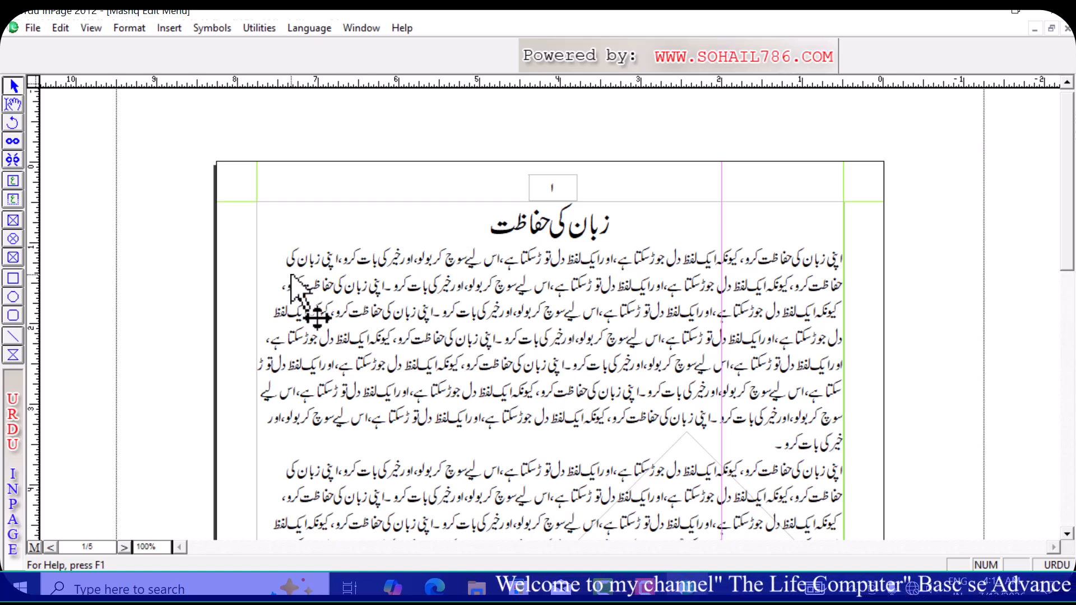
Review the Document Preferences and the Typographic Preferences, accepting both dialogs.
{"action": "key", "text": "ctrl+y"}
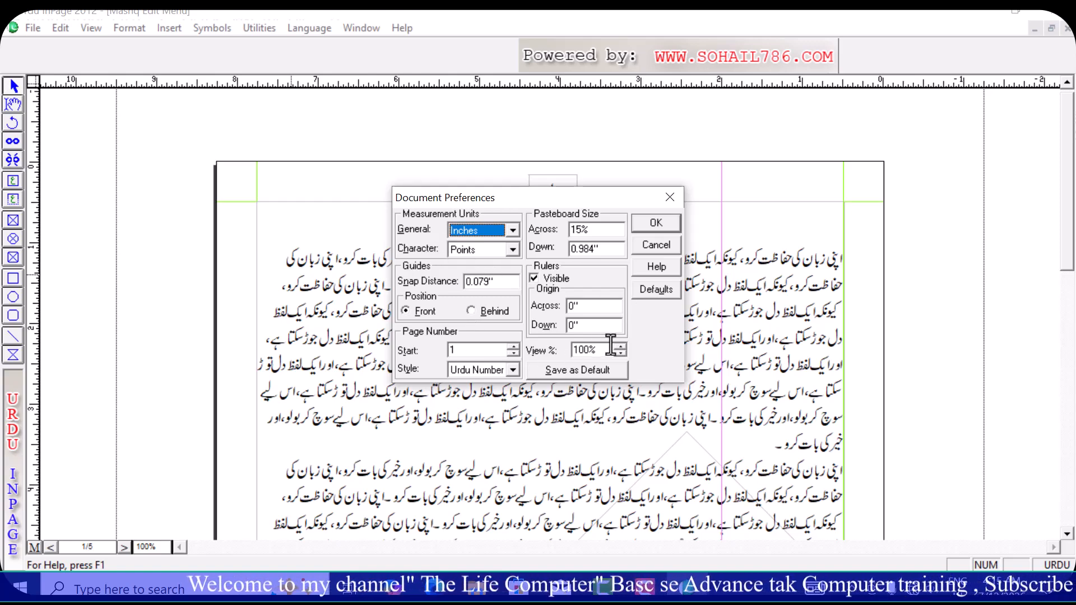
{"action": "left_click", "coordinate": [657, 223]}
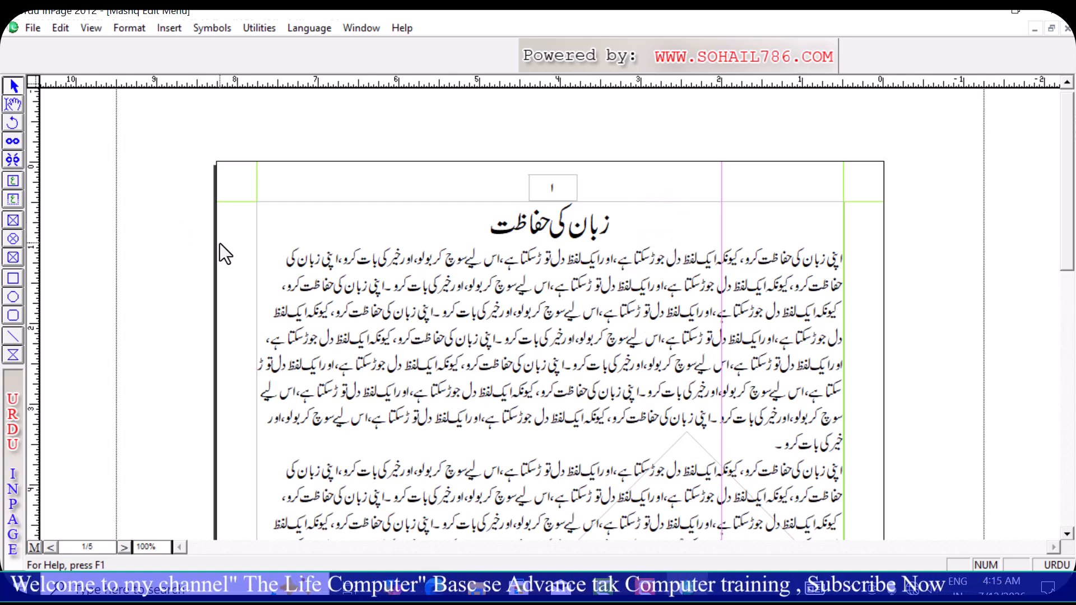
{"action": "left_click", "coordinate": [62, 22]}
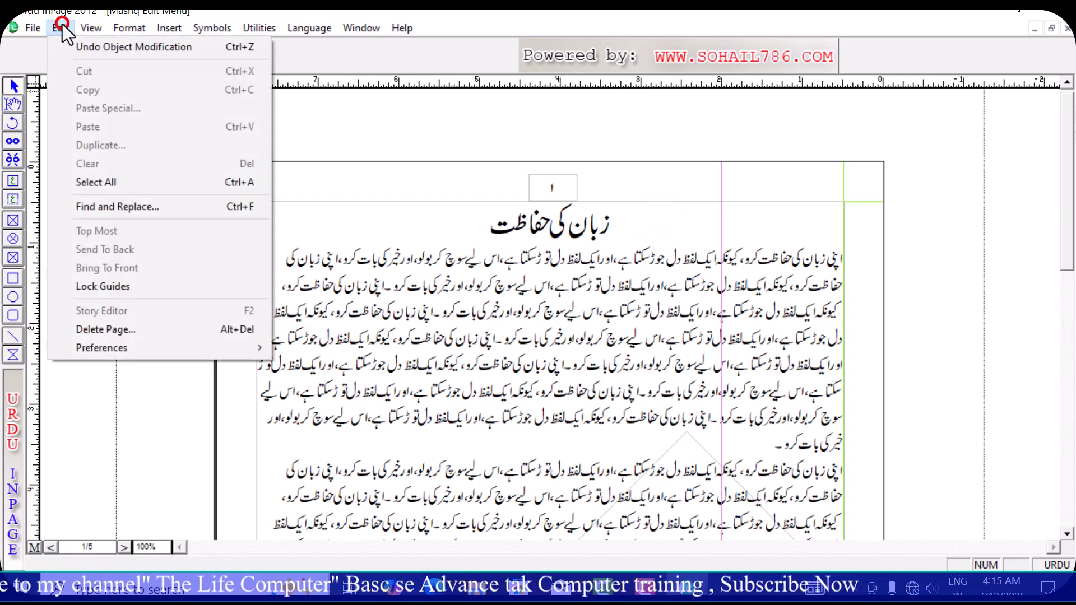
{"action": "mouse_move", "coordinate": [176, 351]}
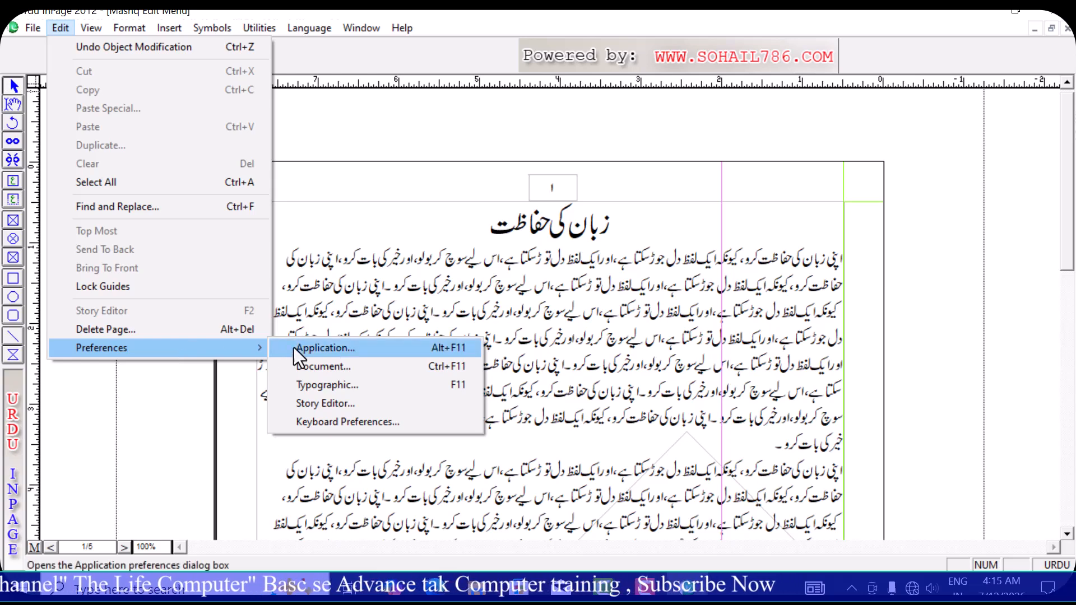
{"action": "left_click", "coordinate": [357, 385]}
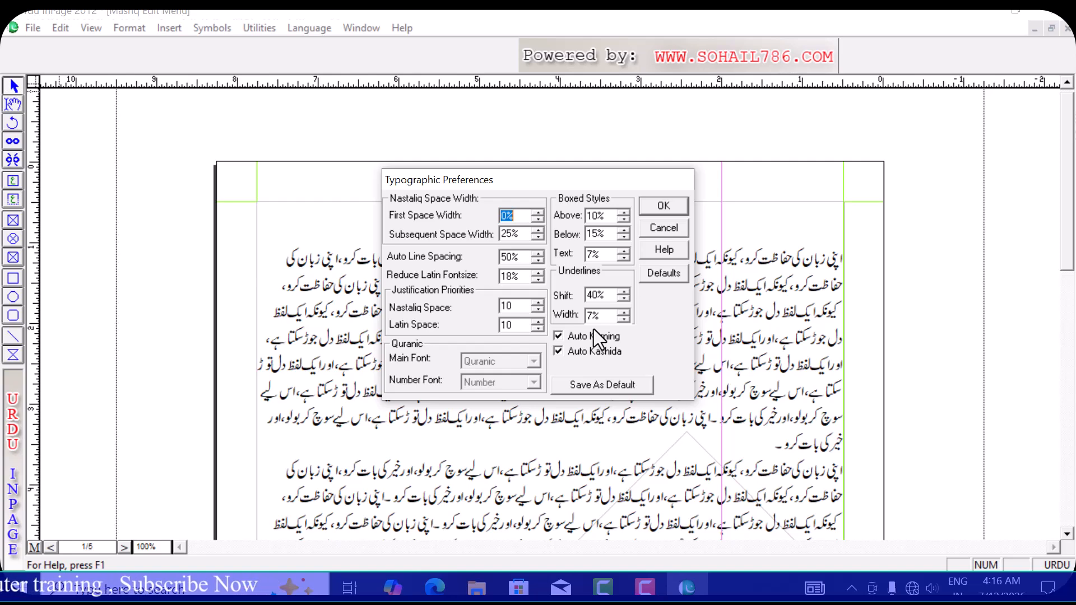
{"action": "left_click", "coordinate": [661, 210]}
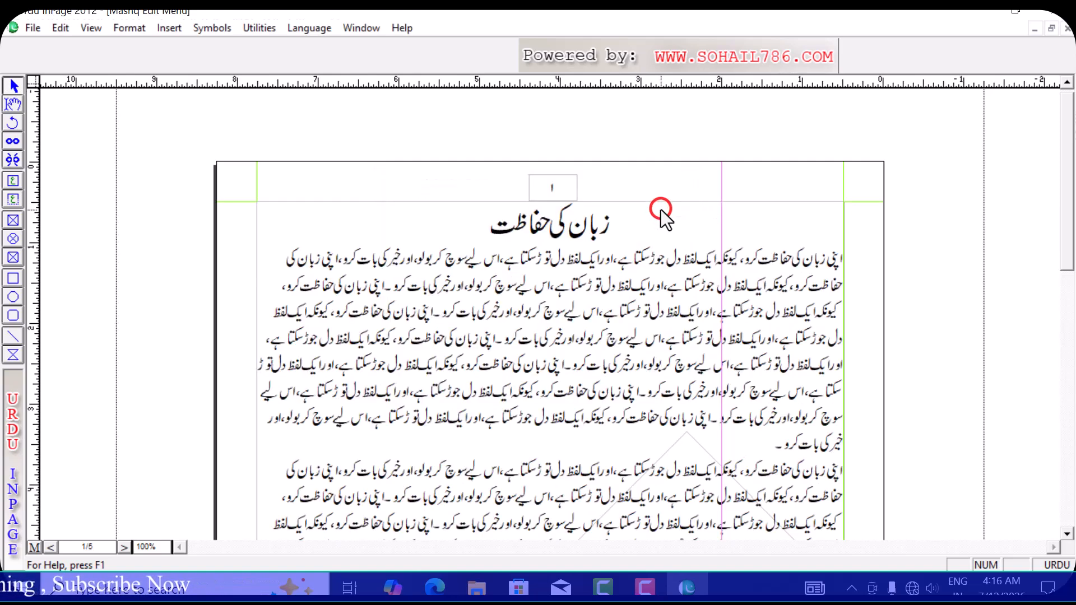
Review the font size and print footer options in the Story Editor Preferences and accept the dialog.
{"action": "left_click", "coordinate": [59, 23]}
{"action": "mouse_move", "coordinate": [181, 355]}
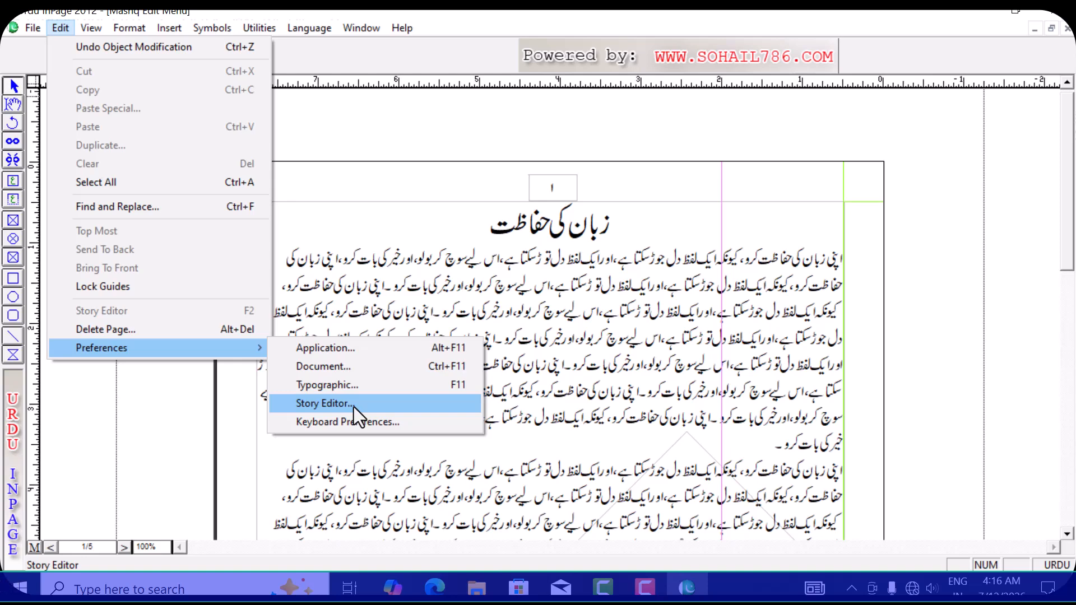
{"action": "left_click", "coordinate": [371, 405]}
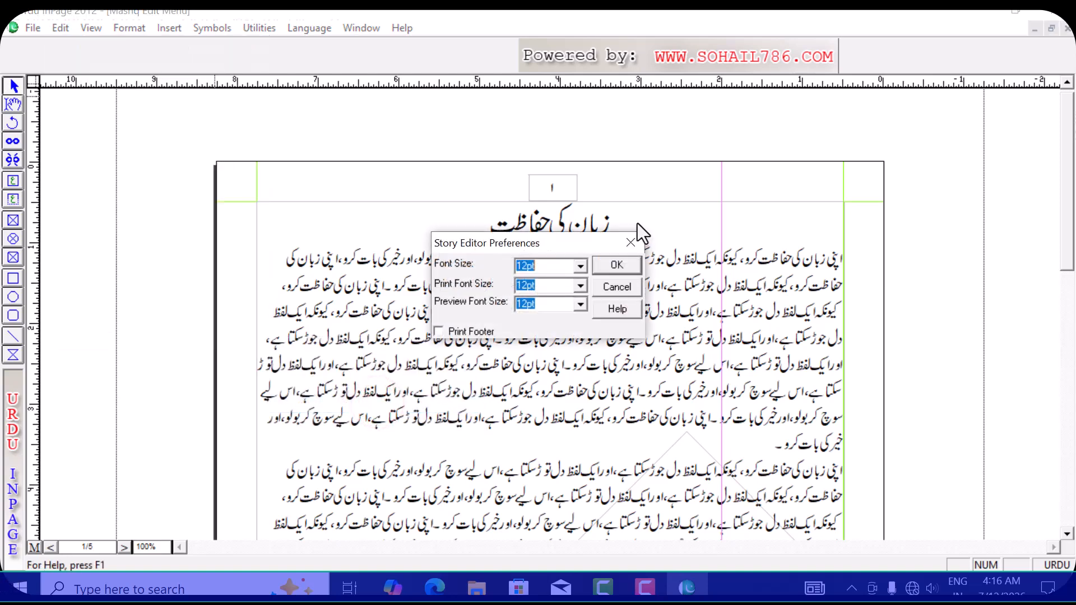
{"action": "left_click_drag", "start_coordinate": [572, 238], "coordinate": [547, 353]}
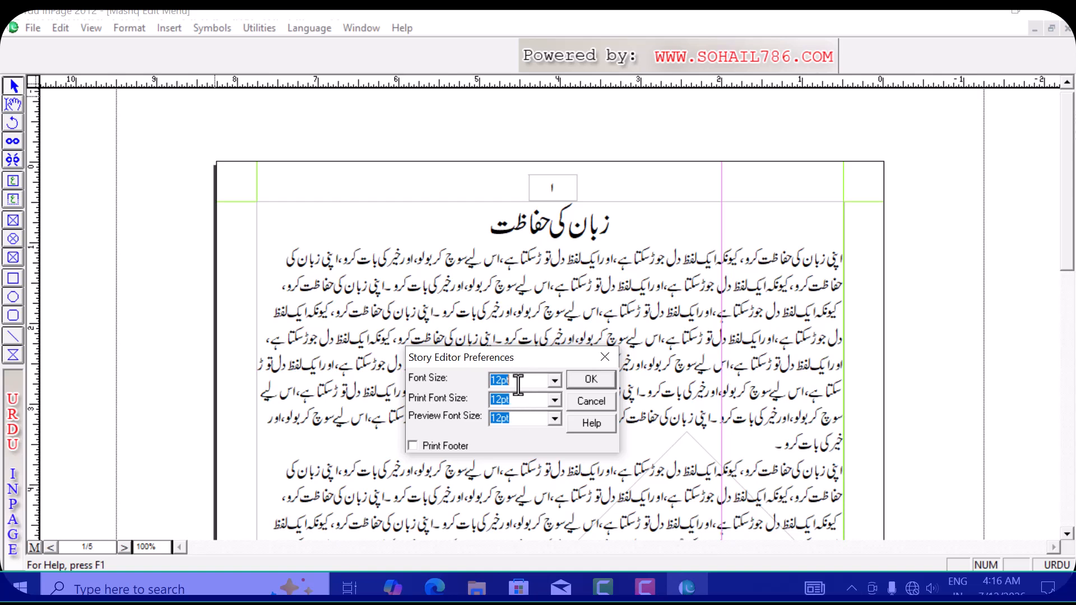
{"action": "left_click", "coordinate": [602, 375]}
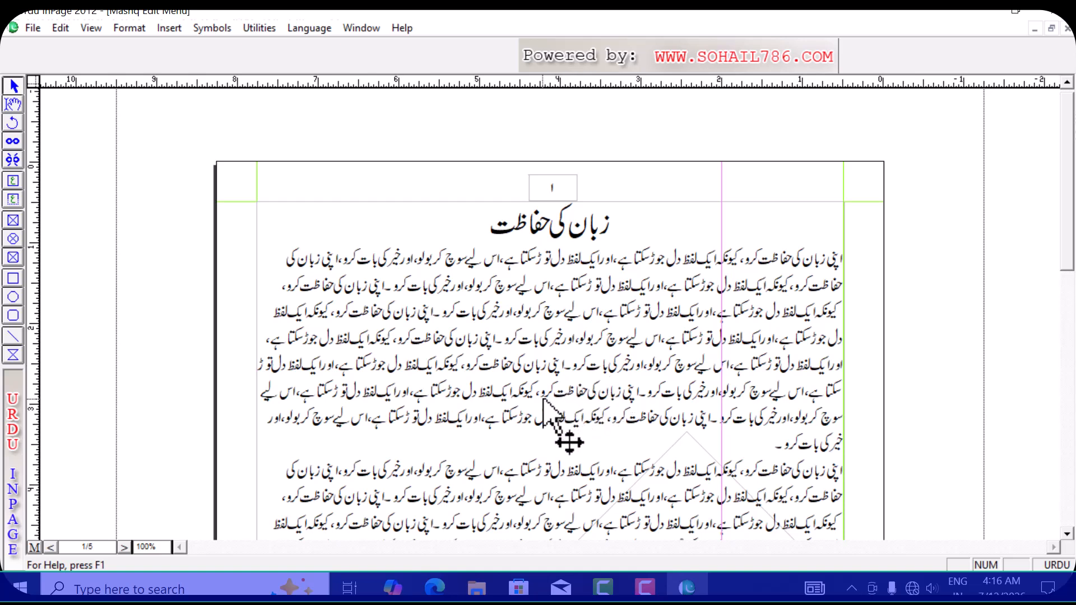
Place the text cursor in the body text of page 1 and open that text in the Story Editor.
{"action": "left_click", "coordinate": [17, 104]}
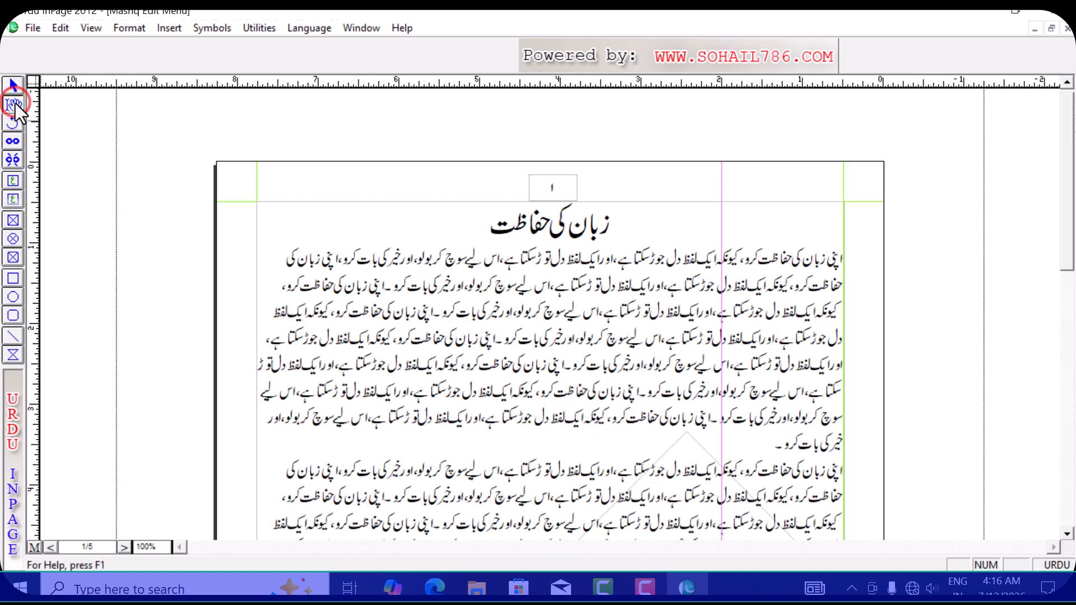
{"action": "left_click", "coordinate": [578, 435]}
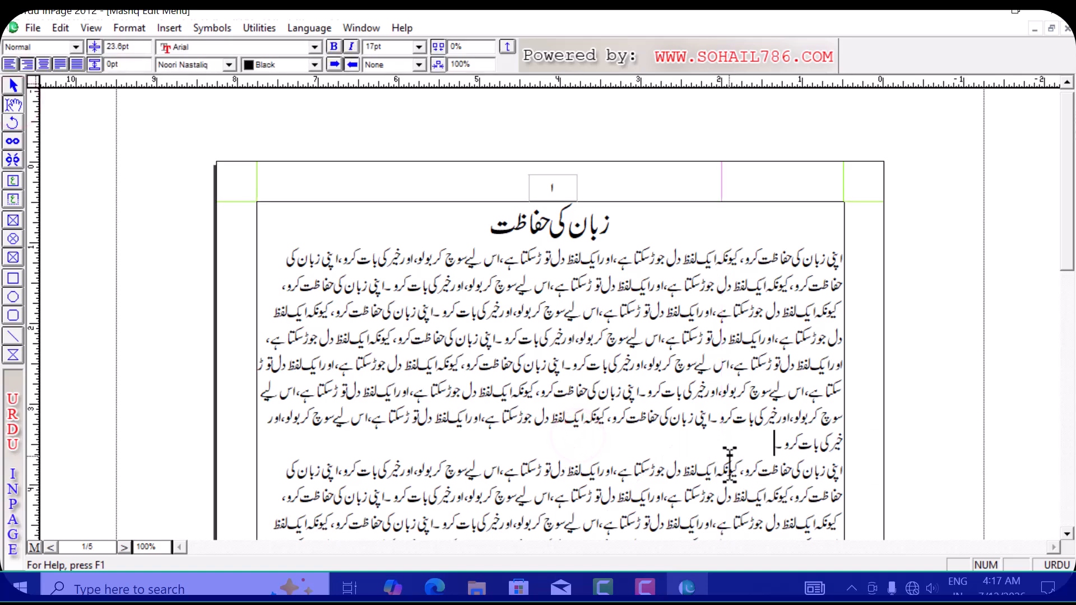
{"action": "key", "text": "ctrl+e"}
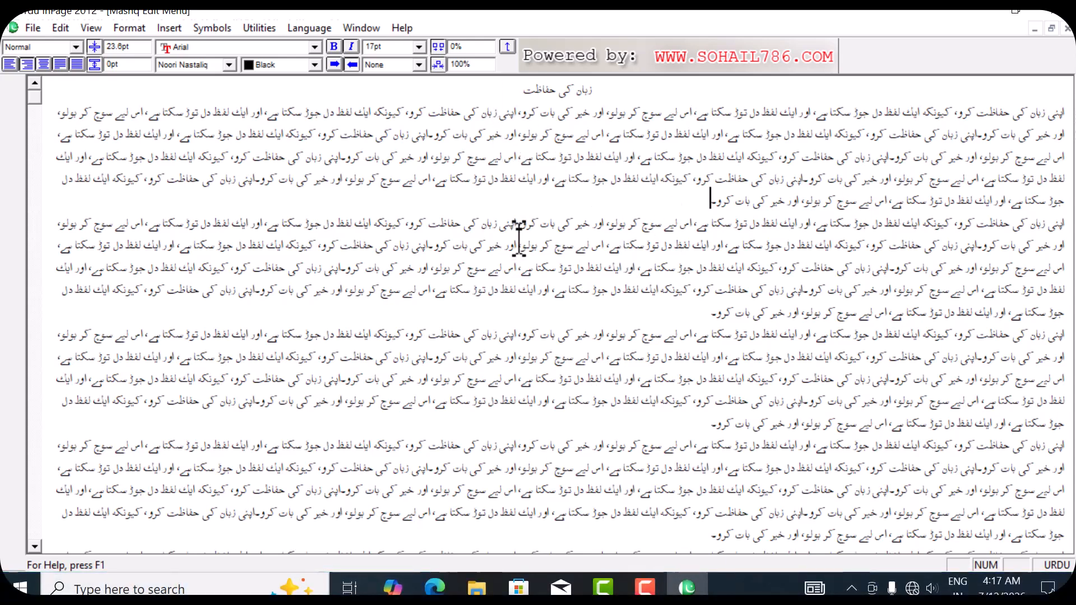
Set the font size, print font size and preview font size in the Story Editor Preferences to 20 and accept.
{"action": "left_click", "coordinate": [56, 29]}
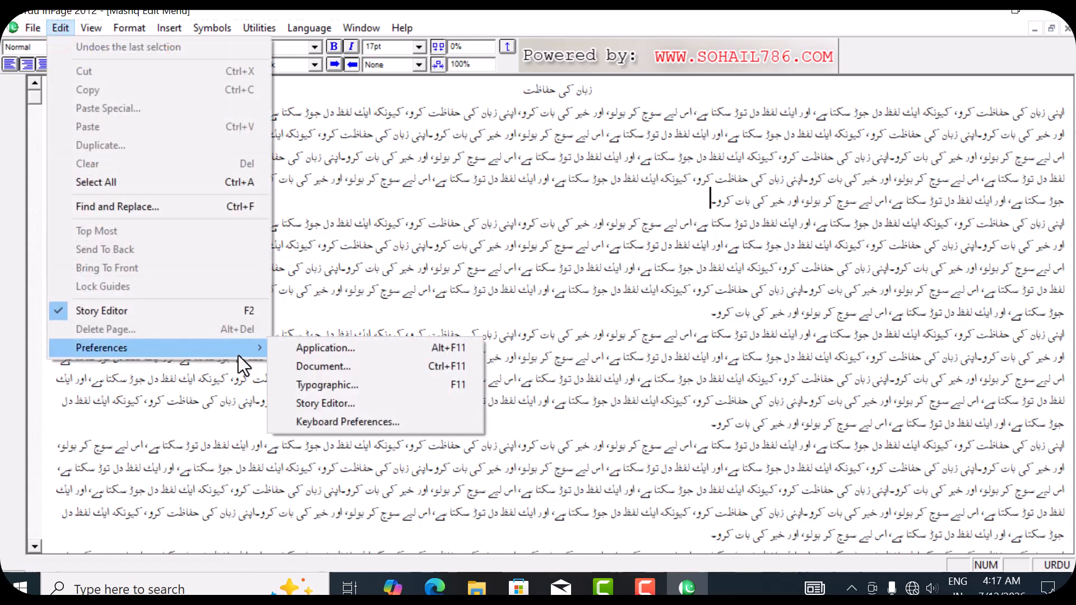
{"action": "left_click", "coordinate": [326, 403]}
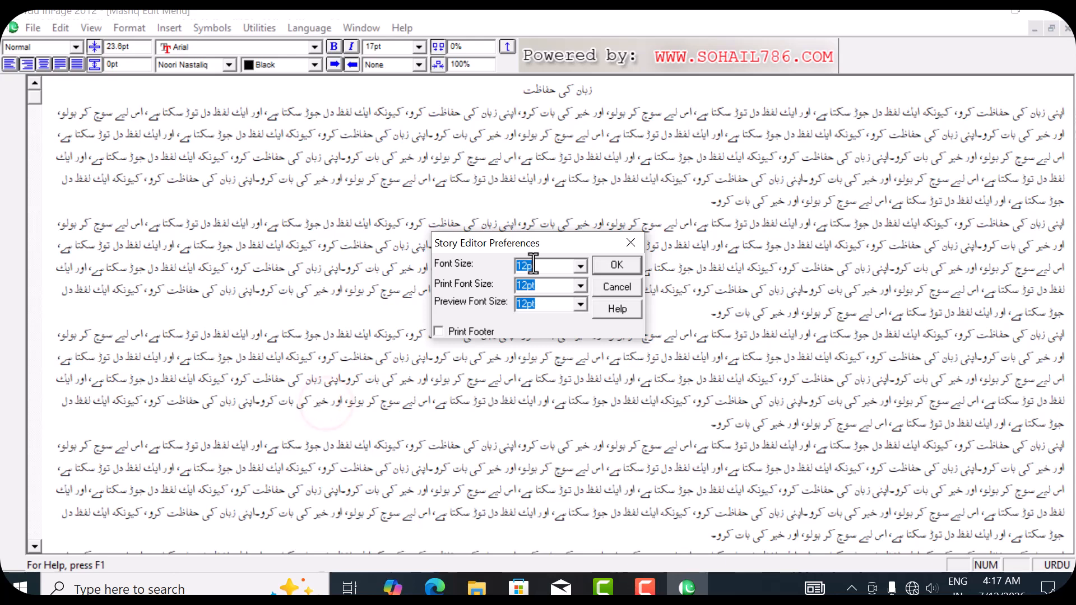
{"action": "type", "text": "20"}
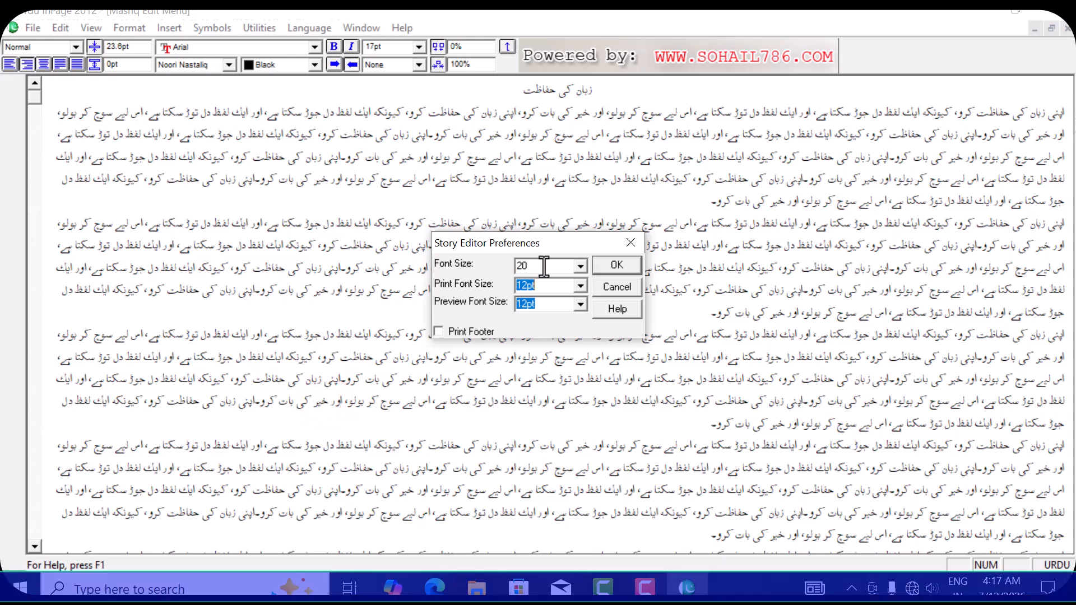
{"action": "type", "text": "20"}
{"action": "key", "text": "Tab"}
{"action": "key", "text": "Tab"}
{"action": "left_click", "coordinate": [545, 304]}
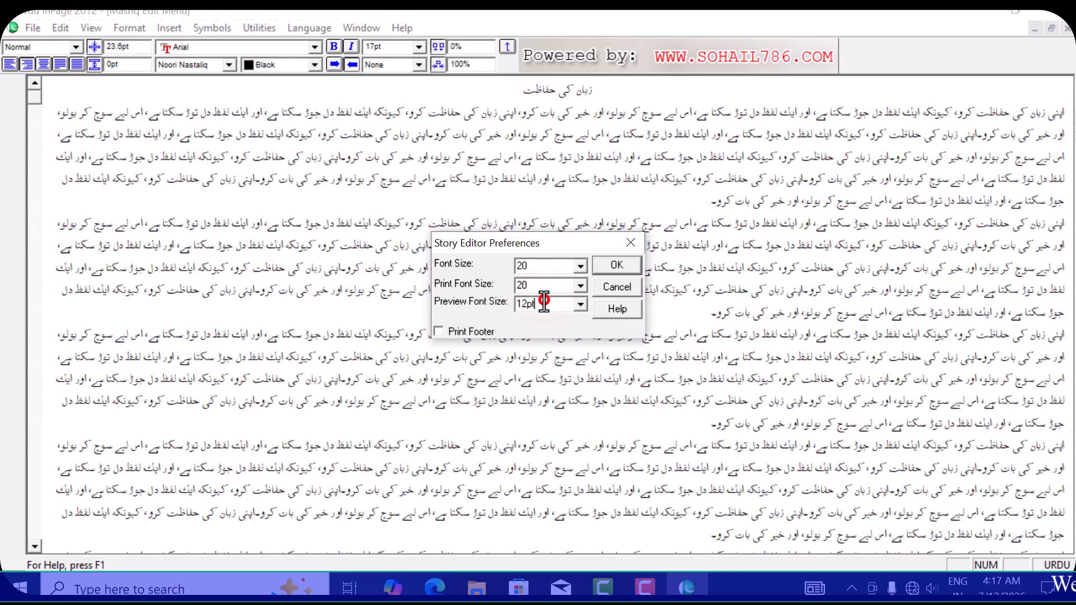
{"action": "type", "text": "20"}
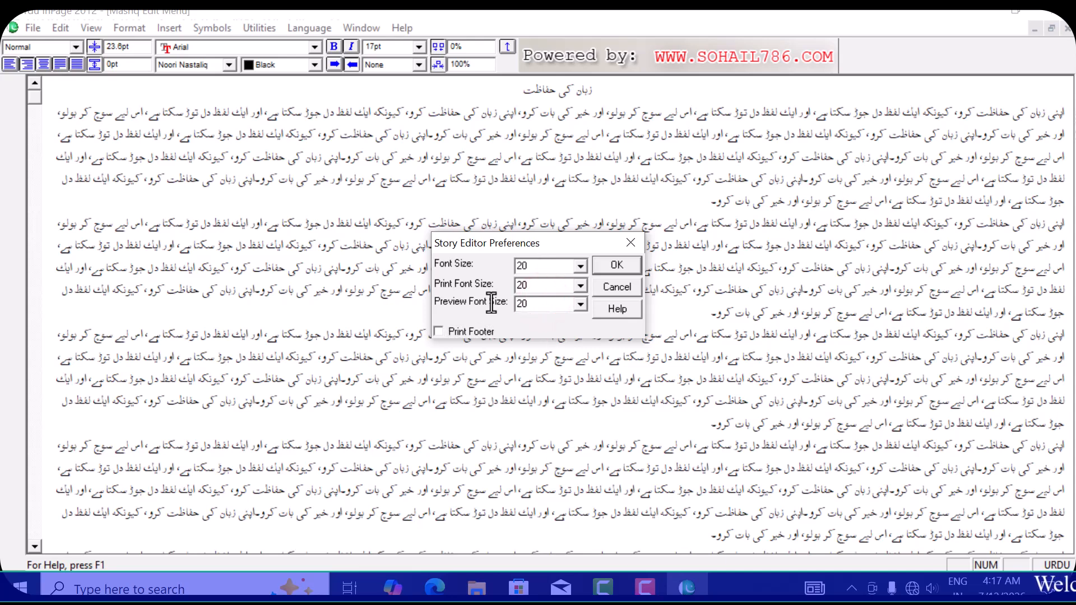
{"action": "left_click", "coordinate": [614, 264]}
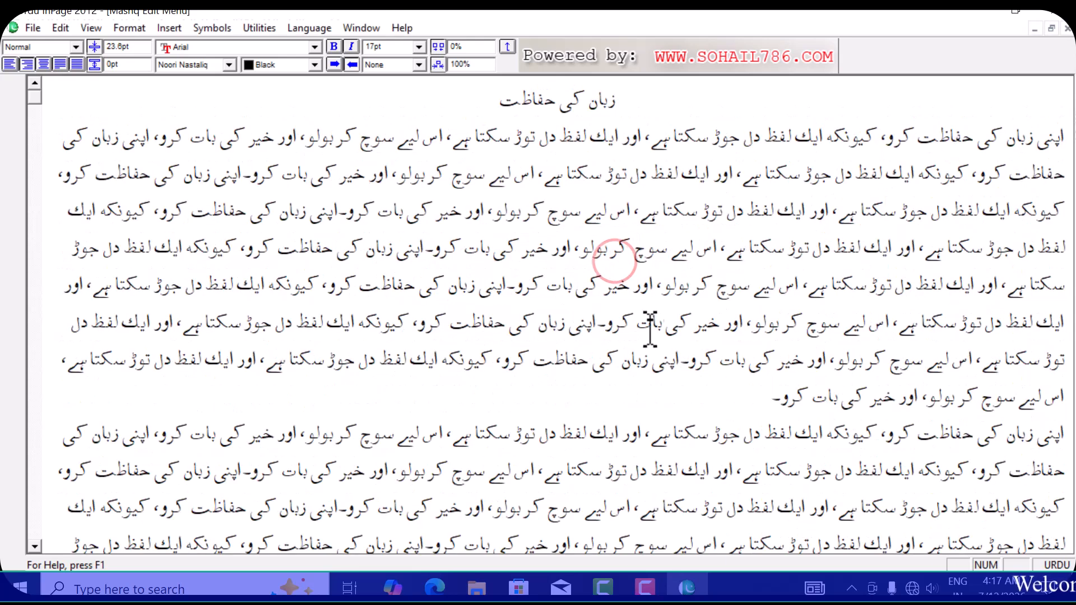
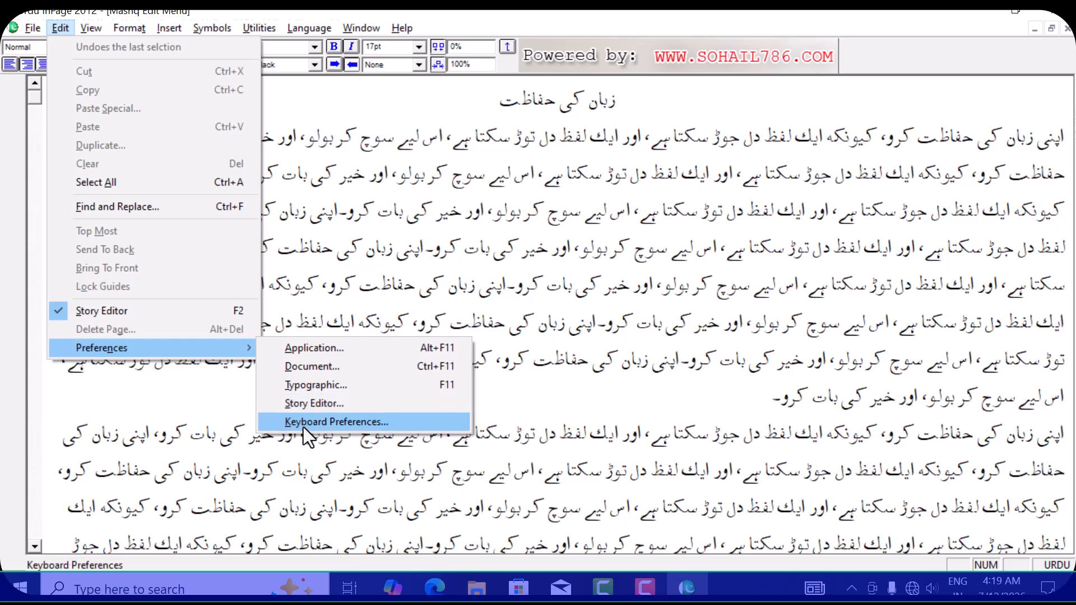
Return from the Story Editor to the page layout, then review the Story Editor Preferences and accept the dialog.
{"action": "left_click", "coordinate": [387, 472]}
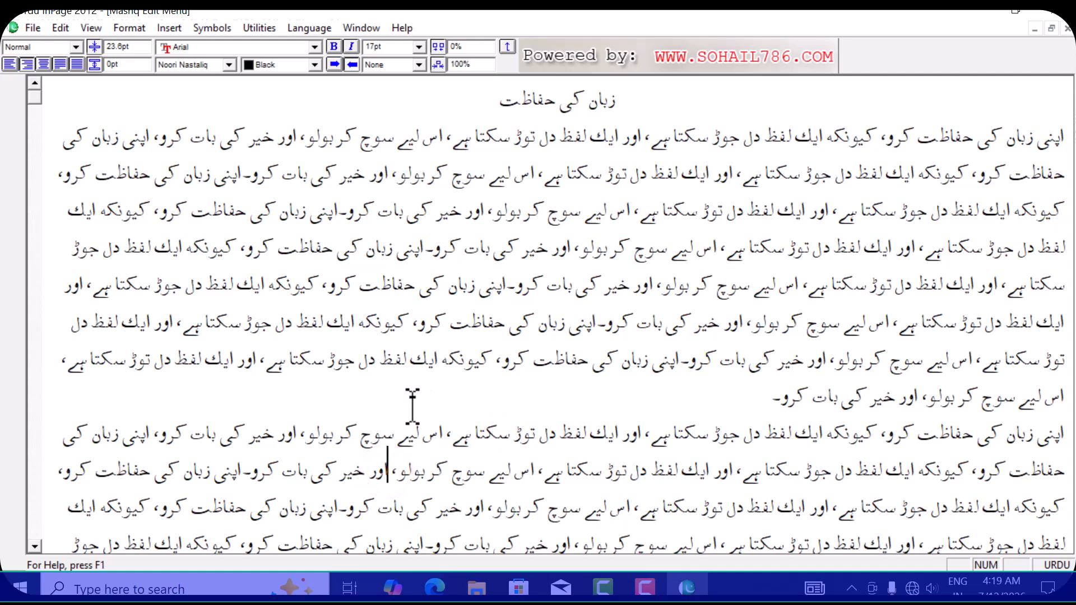
{"action": "key", "text": "ctrl+e"}
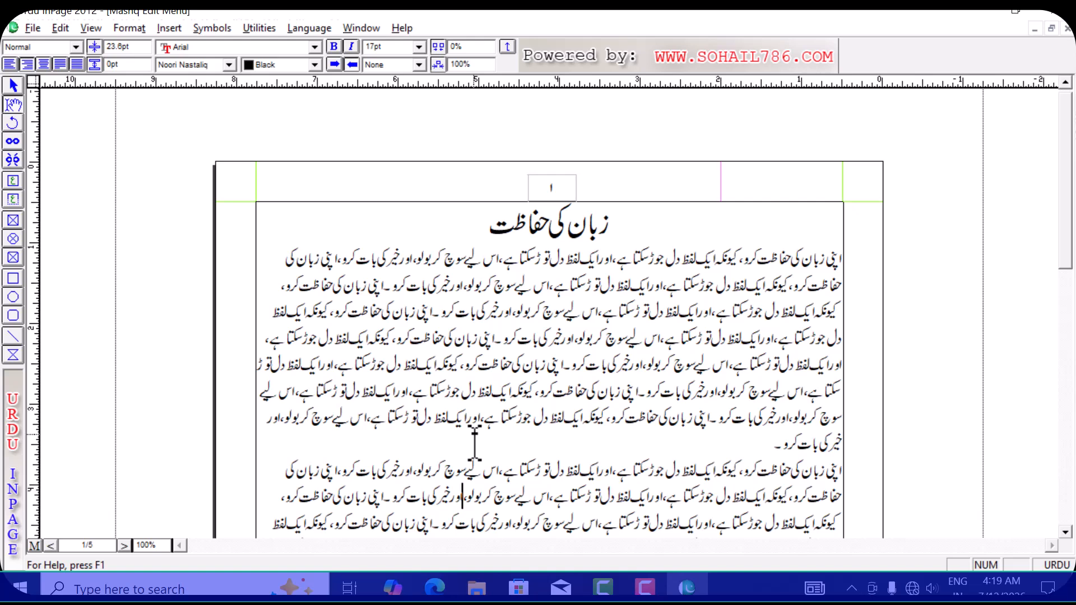
{"action": "key", "text": "alt+e"}
{"action": "key", "text": "Up"}
{"action": "key", "text": "Right"}
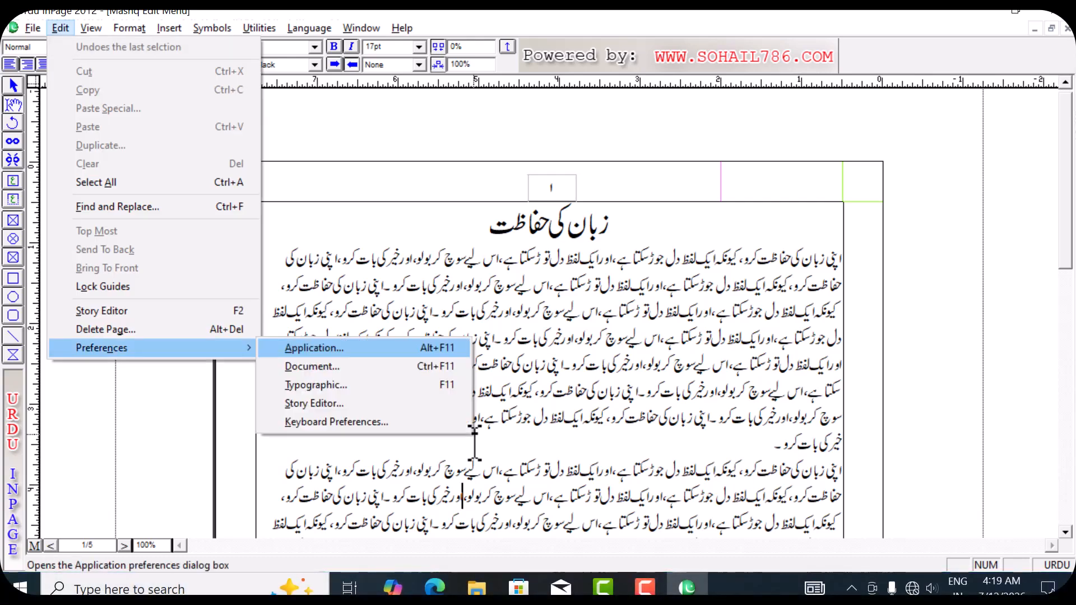
{"action": "key", "text": "s"}
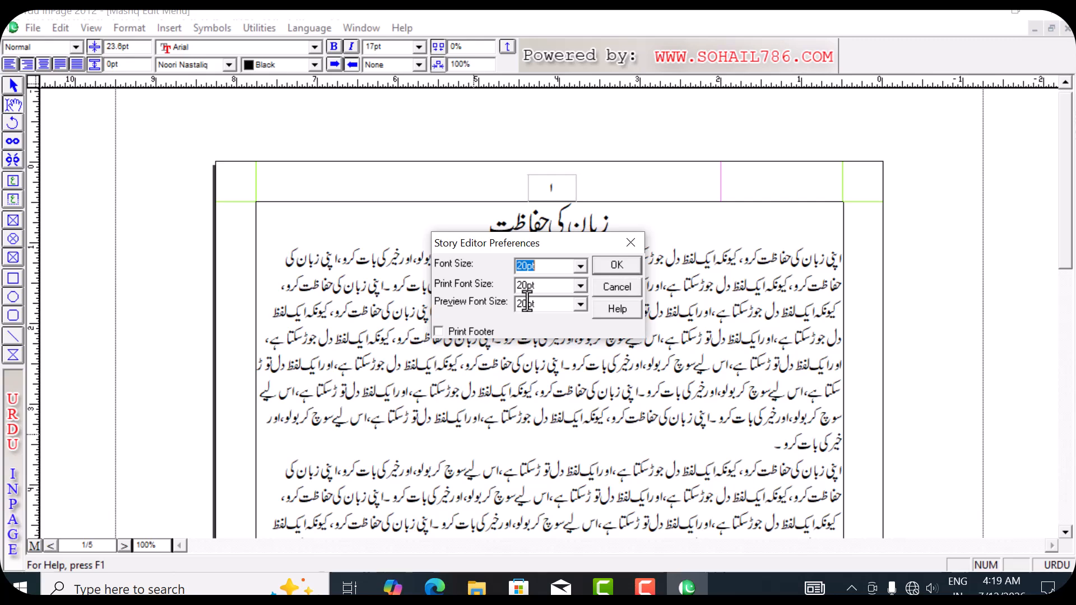
{"action": "left_click", "coordinate": [616, 265]}
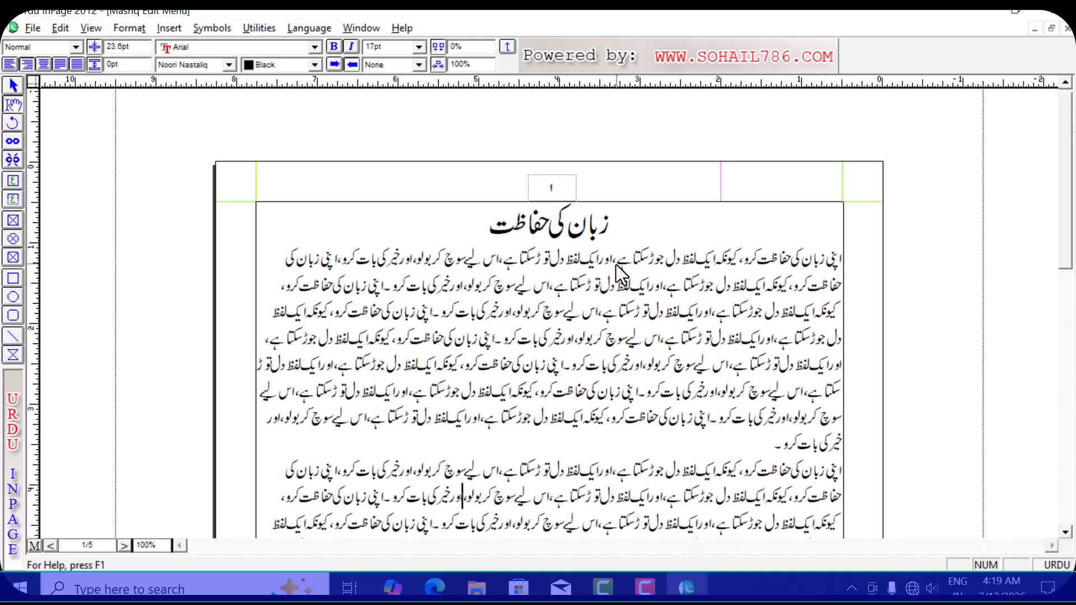
Open the Keyboard Preferences and look through the available keyboard layouts.
{"action": "key", "text": "alt+e"}
{"action": "key", "text": "Up"}
{"action": "key", "text": "Right"}
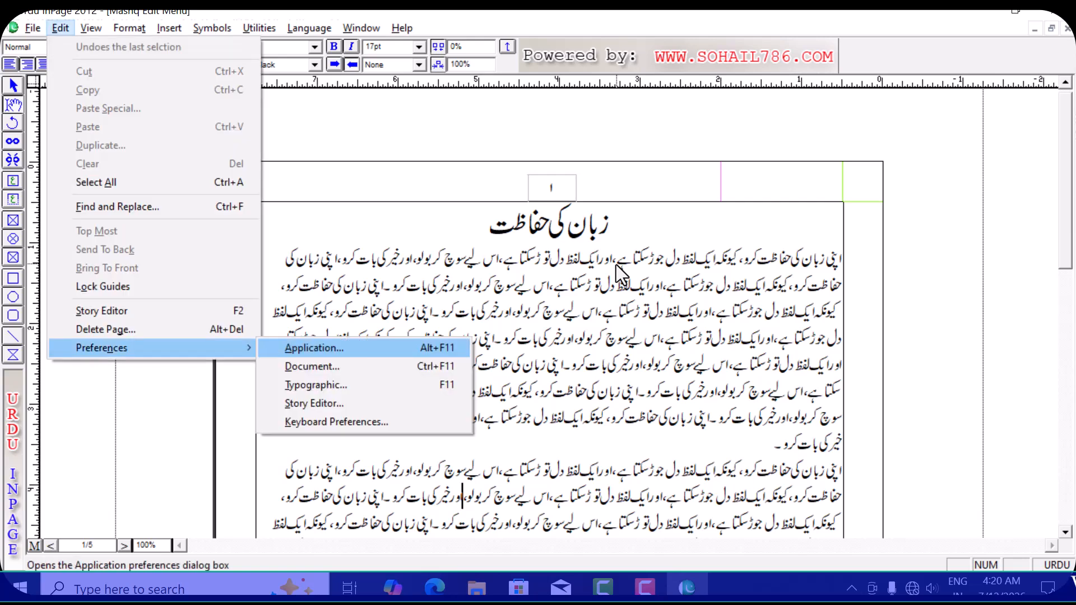
{"action": "key", "text": "k"}
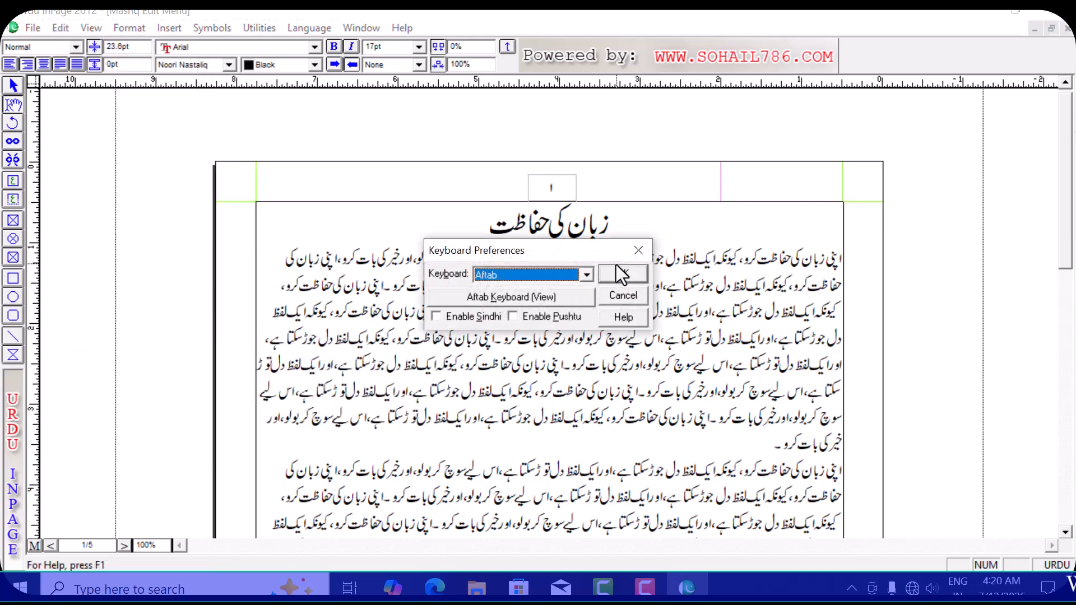
{"action": "left_click", "coordinate": [583, 276]}
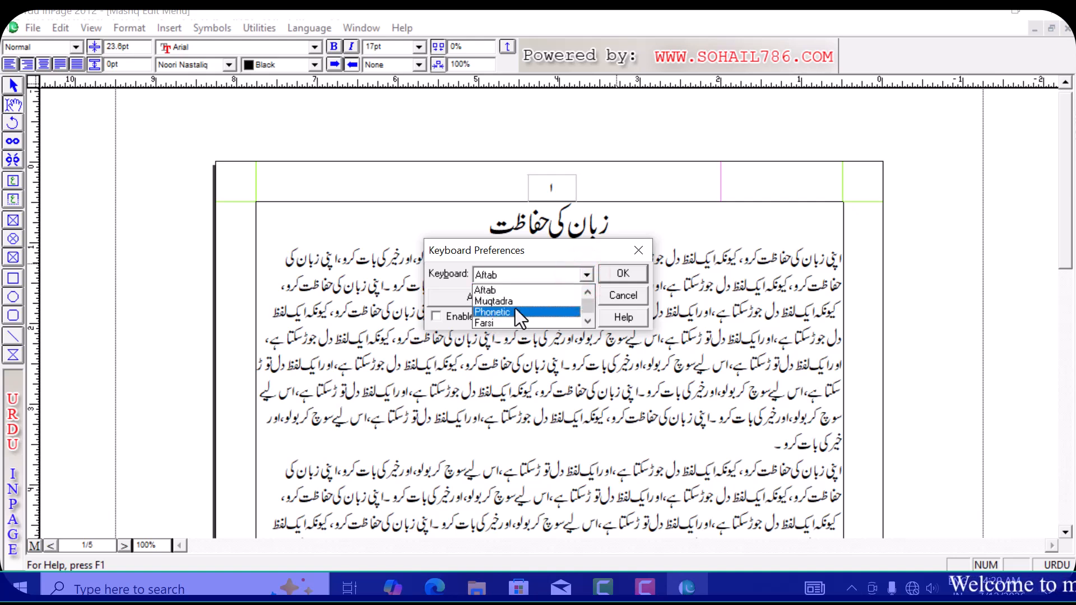
{"action": "left_click", "coordinate": [587, 321]}
{"action": "left_click", "coordinate": [587, 321]}
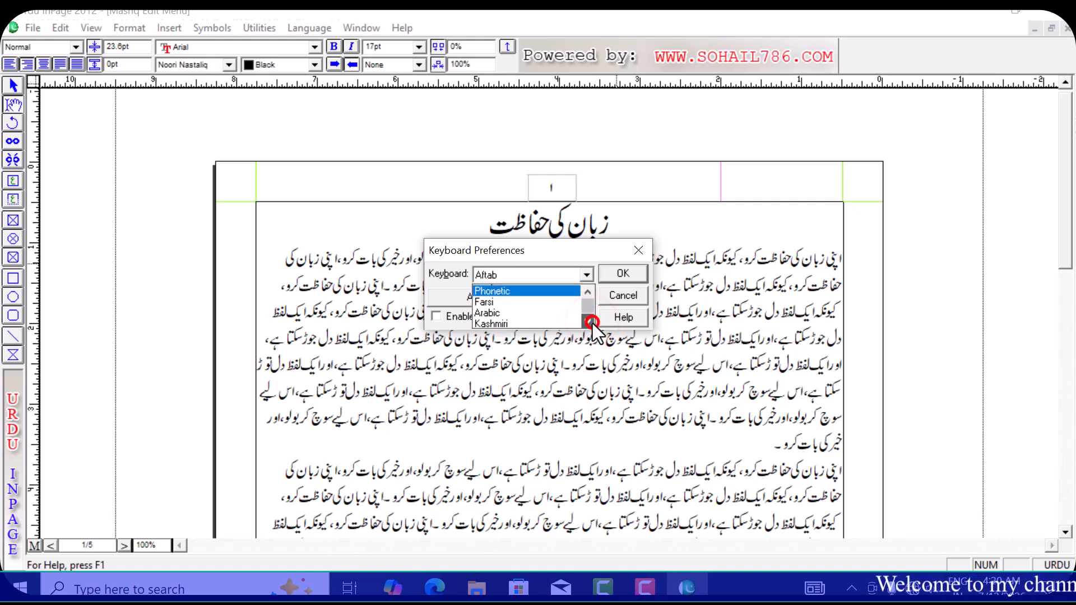
{"action": "left_click", "coordinate": [588, 293]}
{"action": "left_click", "coordinate": [588, 293]}
{"action": "left_click", "coordinate": [588, 292]}
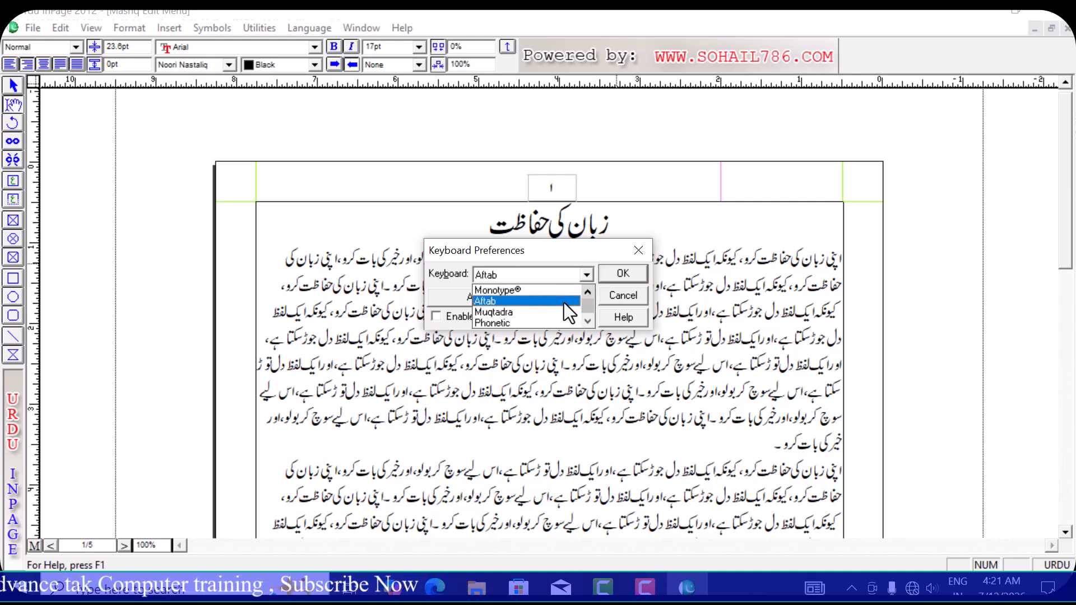
Choose the Monotype keyboard, examine its key layout and close the view.
{"action": "left_click", "coordinate": [497, 291]}
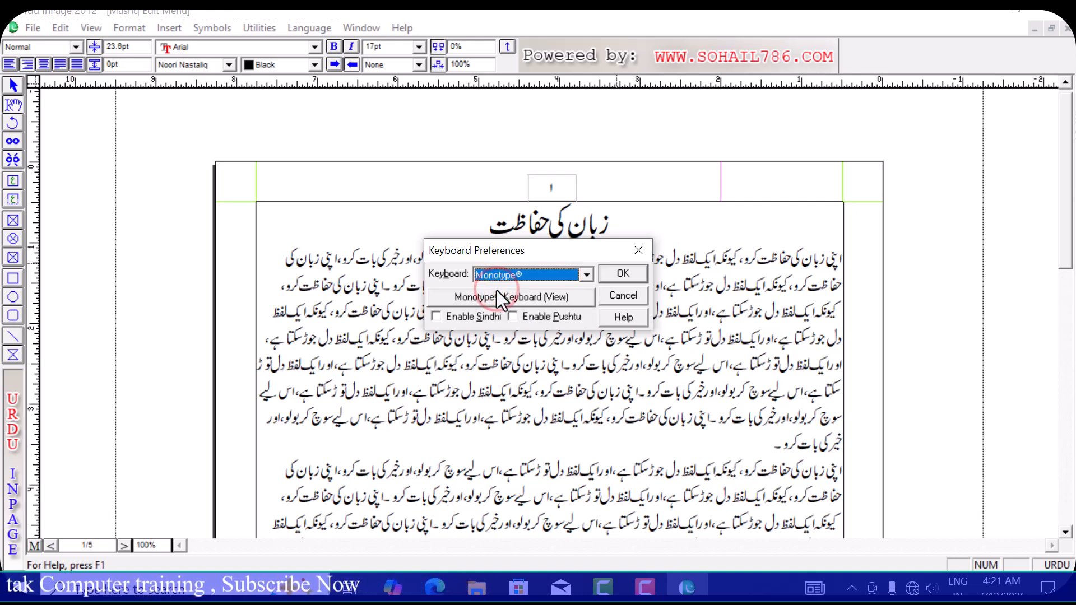
{"action": "left_click", "coordinate": [557, 300]}
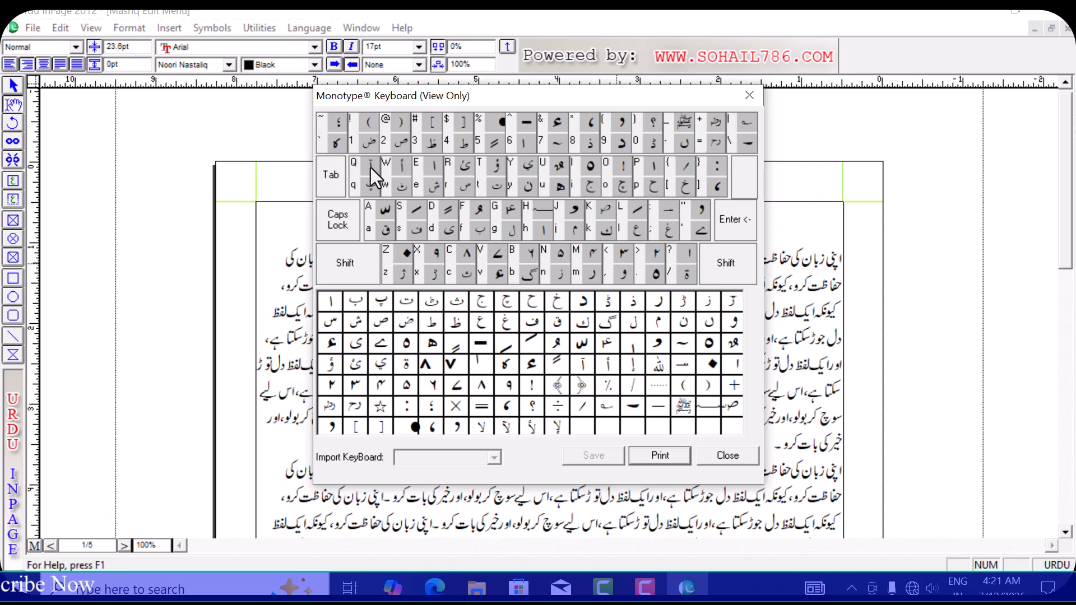
{"action": "left_click", "coordinate": [726, 458]}
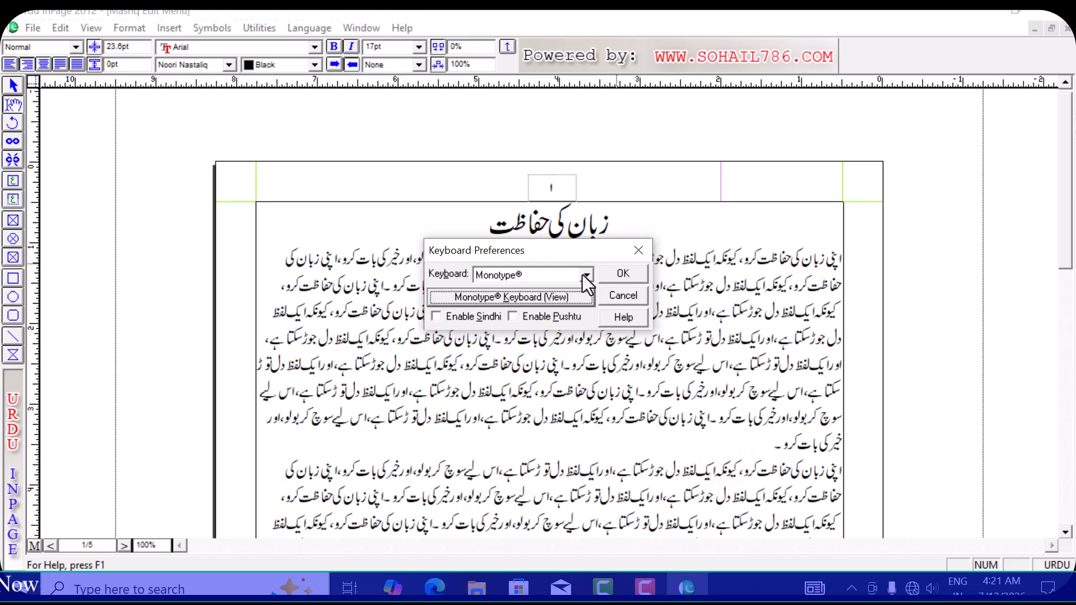
Switch to the Phonetic keyboard, examine its key layout and close the view.
{"action": "left_click", "coordinate": [585, 273]}
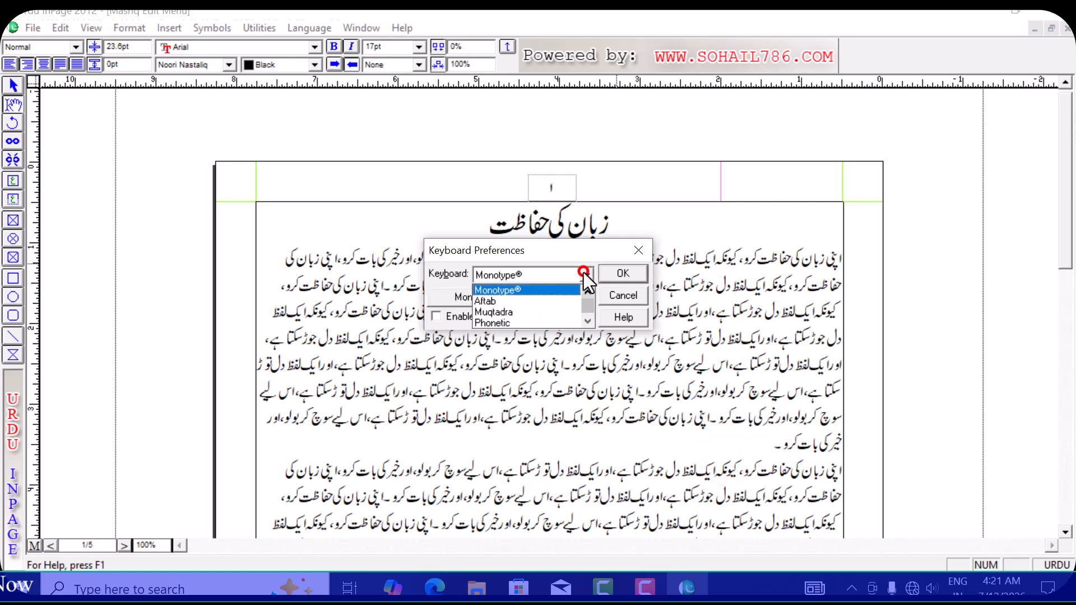
{"action": "left_click", "coordinate": [509, 324]}
{"action": "left_click", "coordinate": [552, 296]}
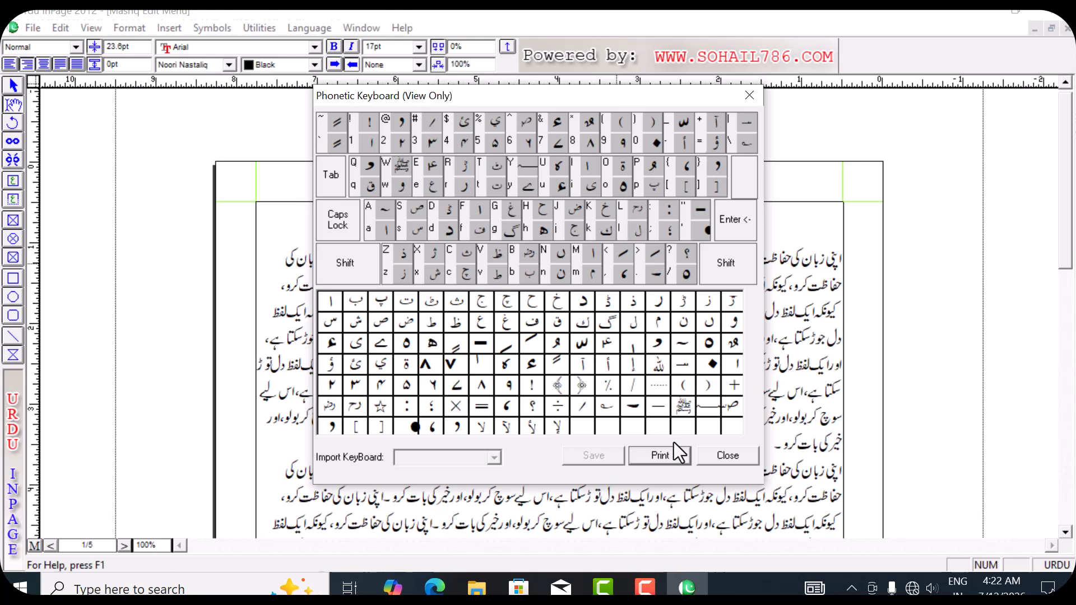
{"action": "left_click", "coordinate": [738, 459]}
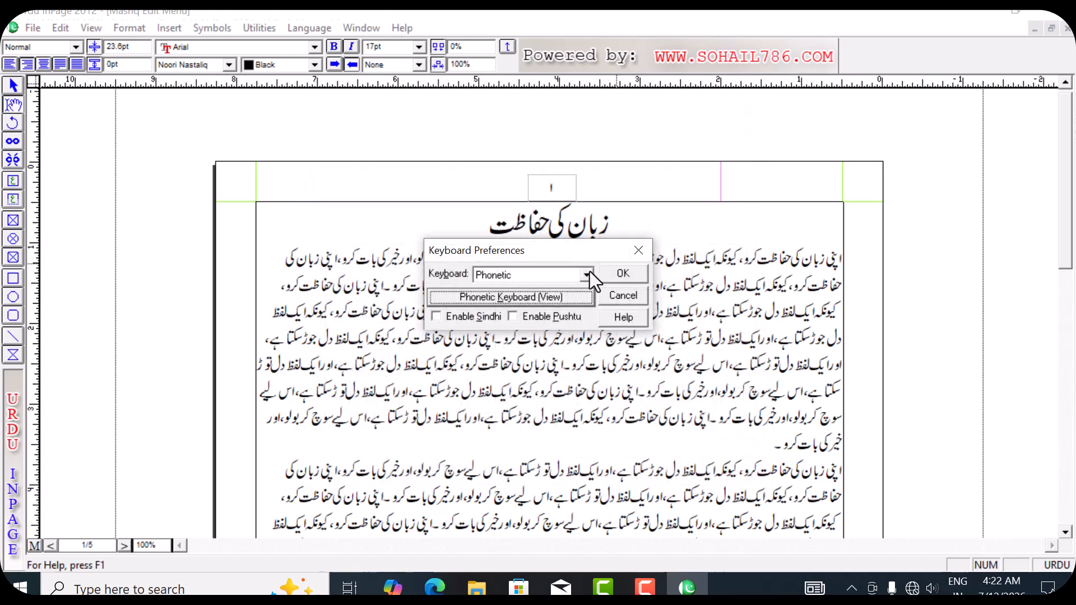
Select the Aftab keyboard and display its key layout.
{"action": "left_click", "coordinate": [589, 273]}
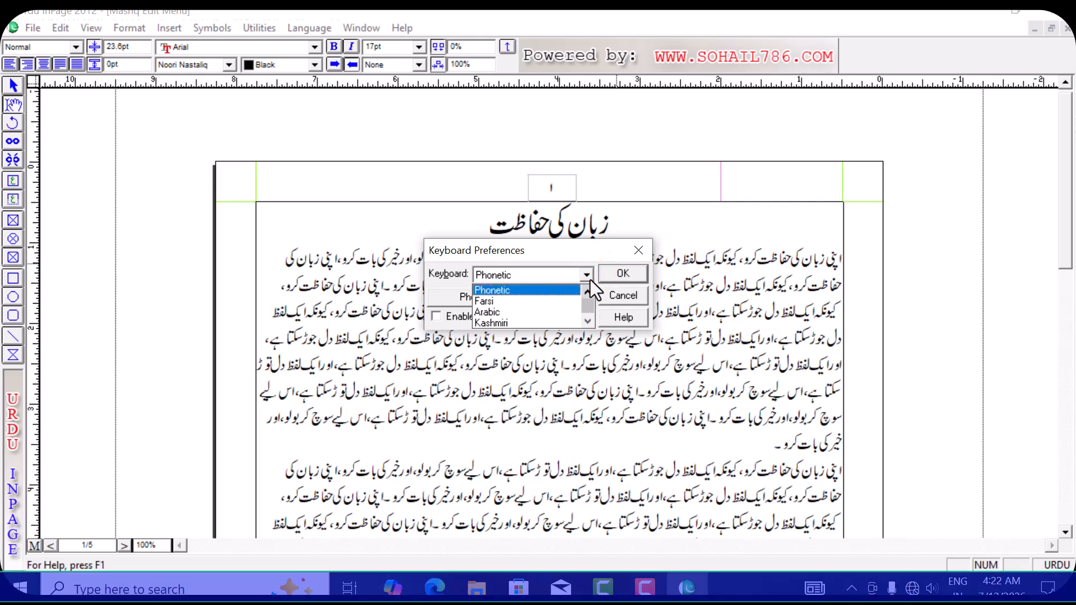
{"action": "left_click", "coordinate": [587, 289]}
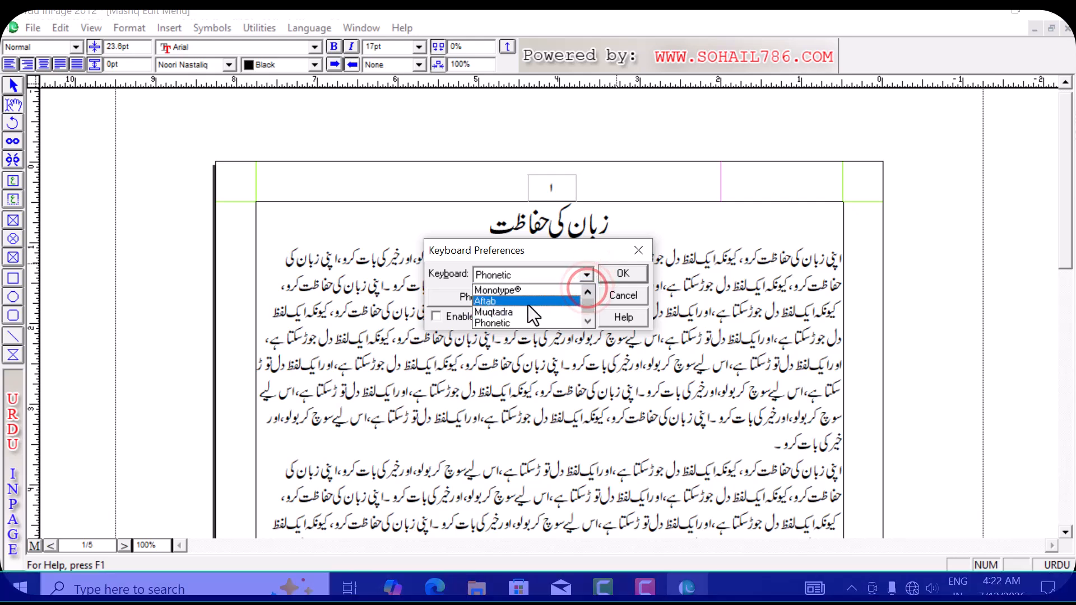
{"action": "left_click", "coordinate": [524, 303]}
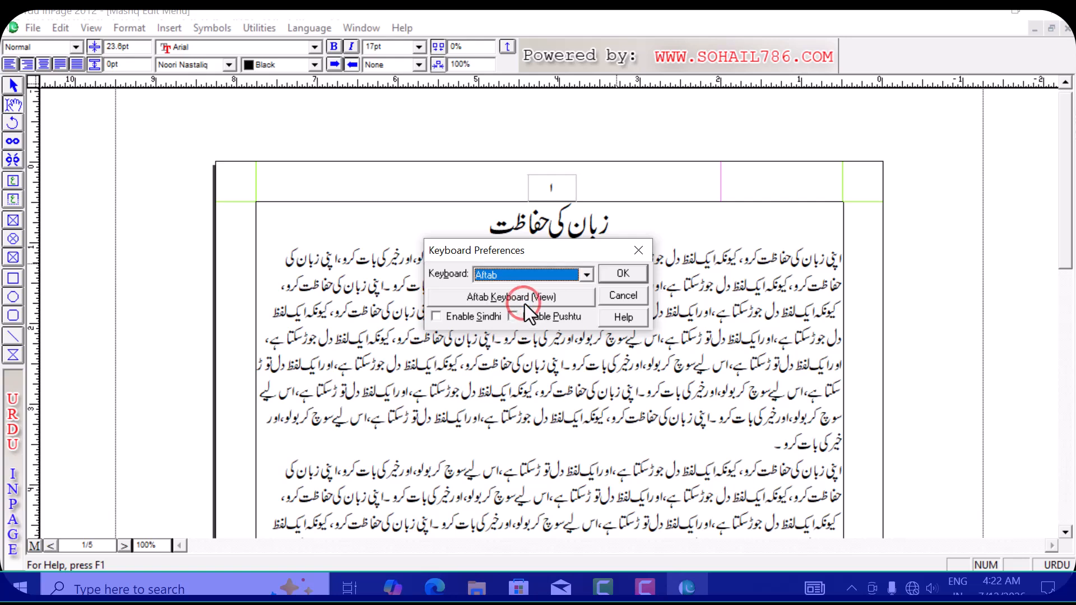
{"action": "left_click", "coordinate": [549, 300]}
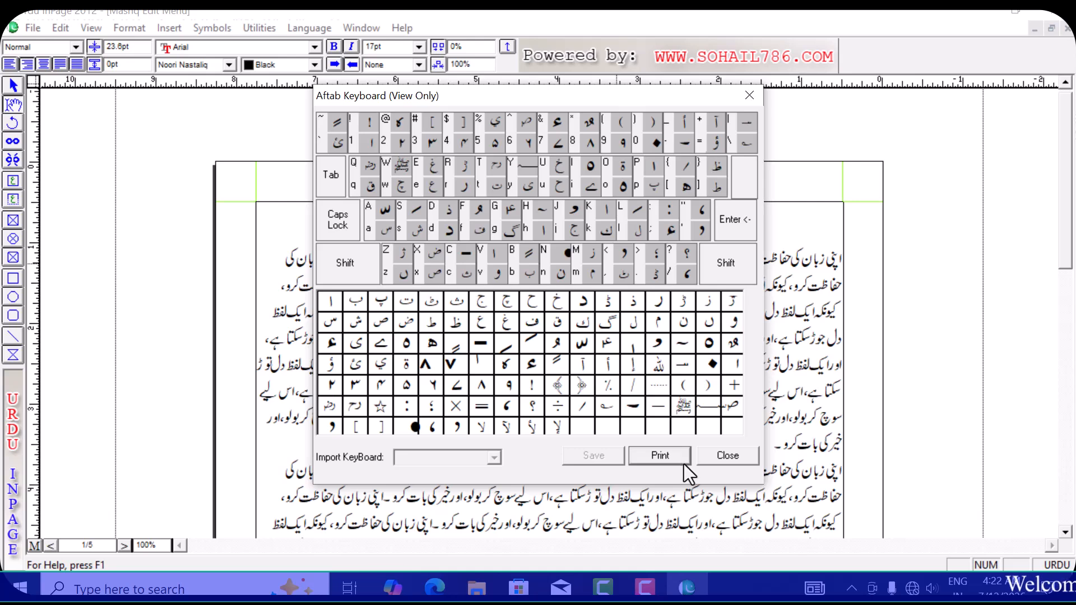
Print the Aftab keyboard layout with Microsoft Print to PDF and save it on the Desktop as "Aftab keyboard".
{"action": "left_click", "coordinate": [657, 456]}
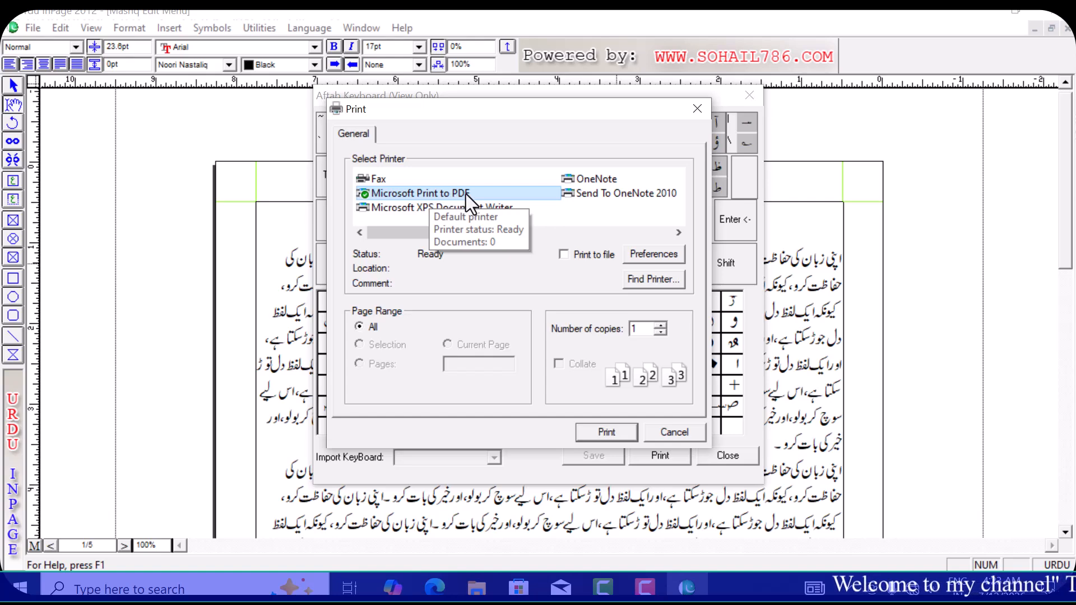
{"action": "left_click", "coordinate": [606, 432]}
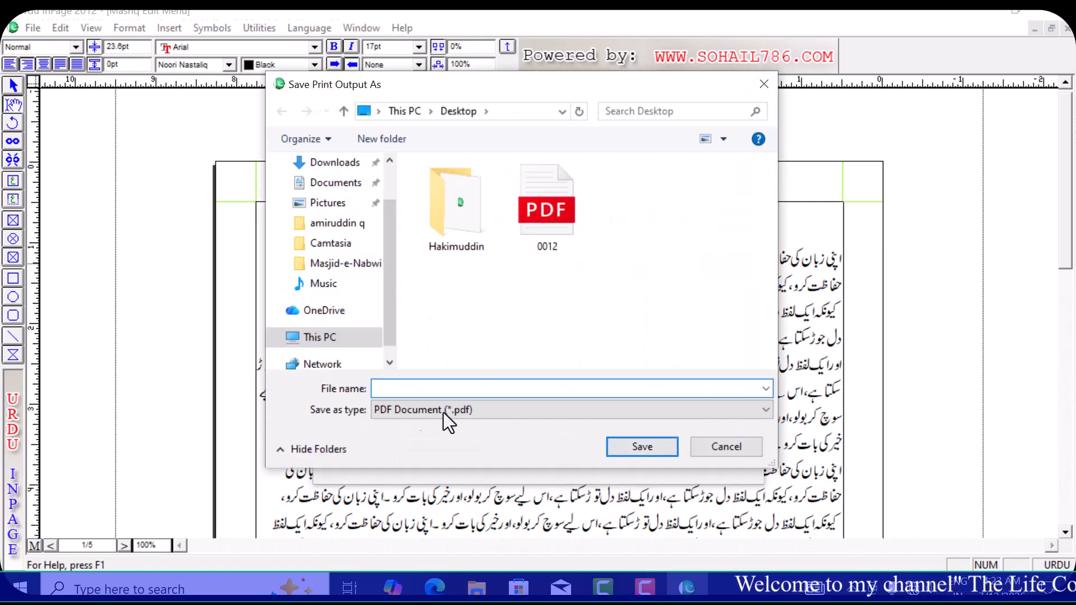
{"action": "scroll", "coordinate": [343, 211], "scroll_direction": "up", "scroll_amount": 1}
{"action": "left_click", "coordinate": [343, 200]}
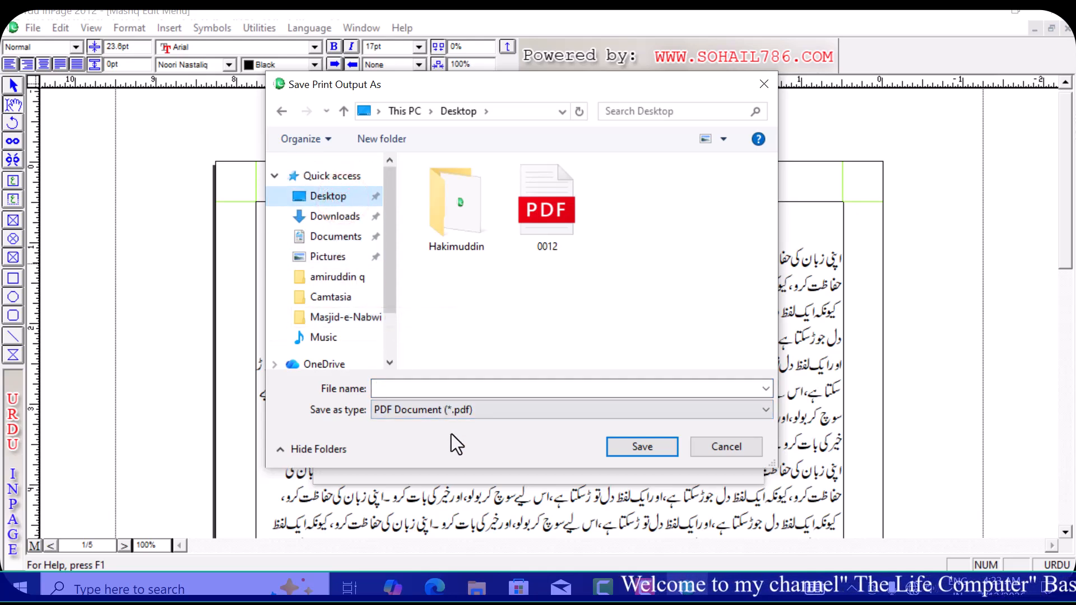
{"action": "key", "text": "a"}
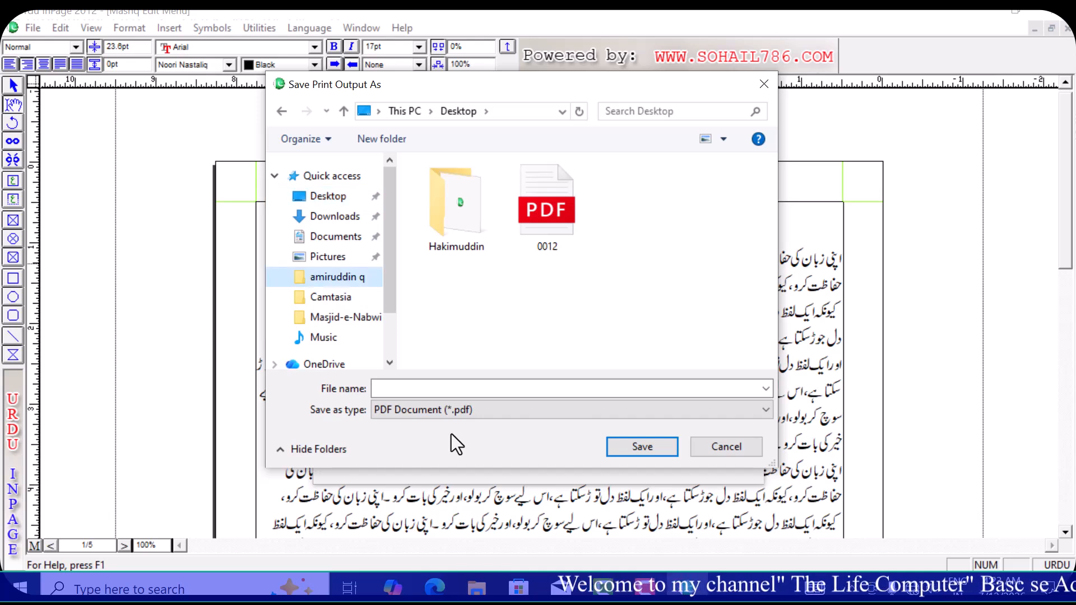
{"action": "left_click", "coordinate": [417, 388]}
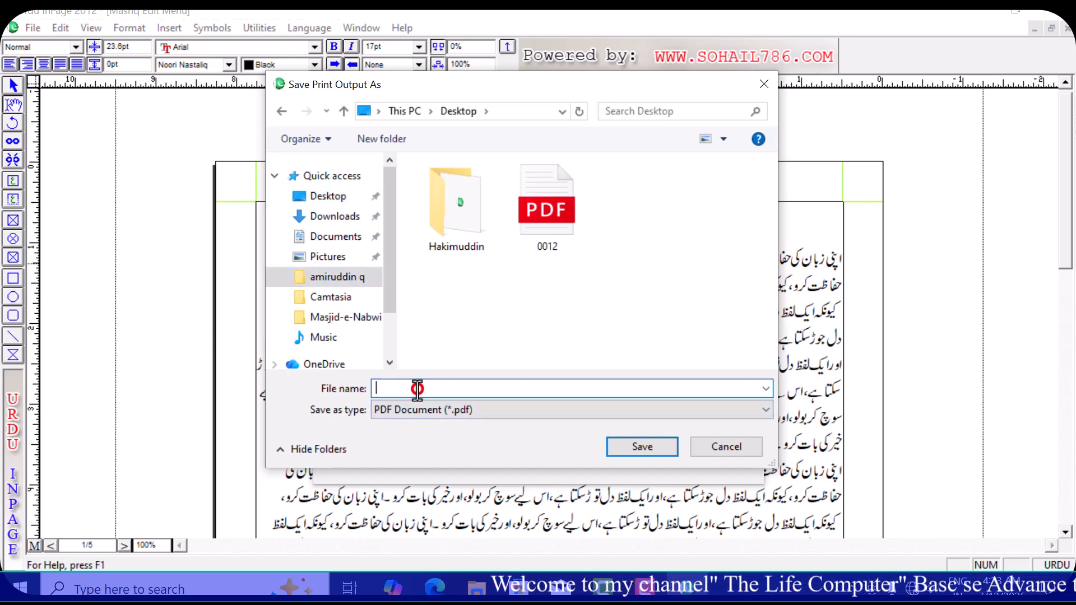
{"action": "type", "text": "A"}
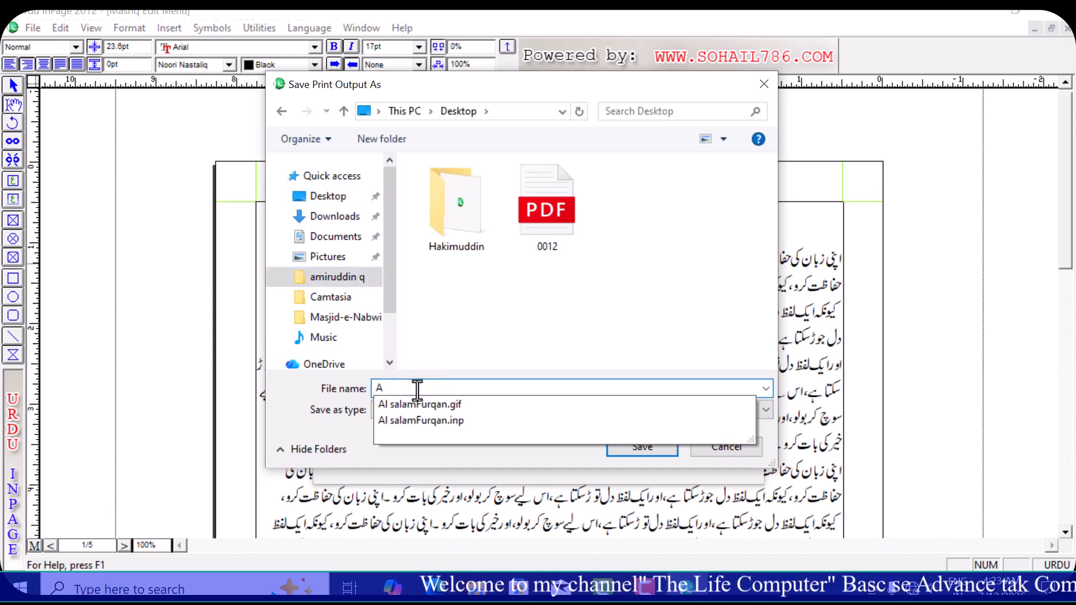
{"action": "type", "text": "fta"}
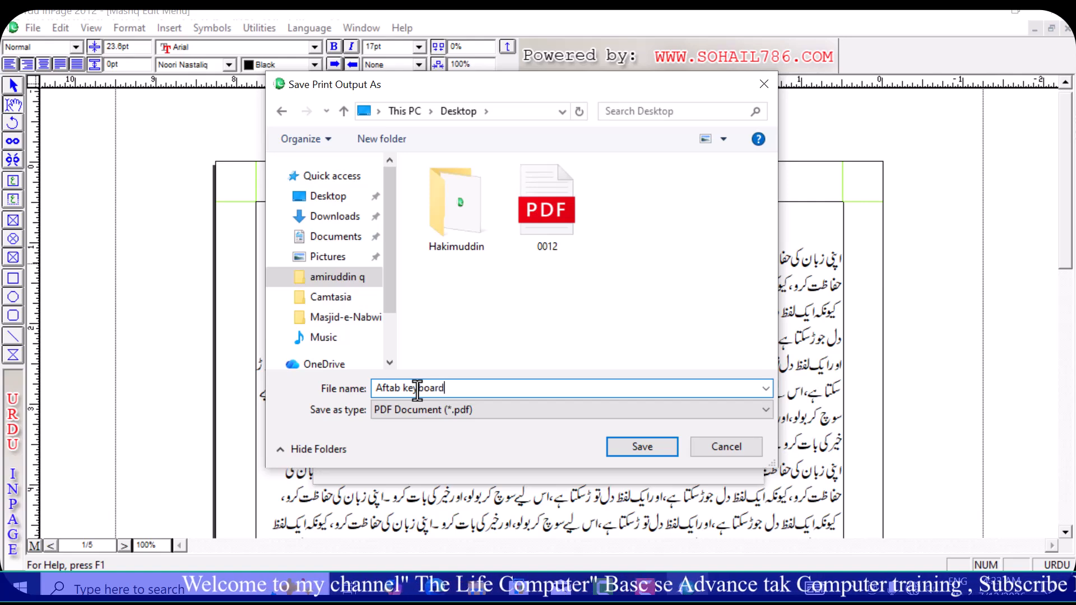
{"action": "type", "text": "b keyboard"}
{"action": "left_click", "coordinate": [656, 445]}
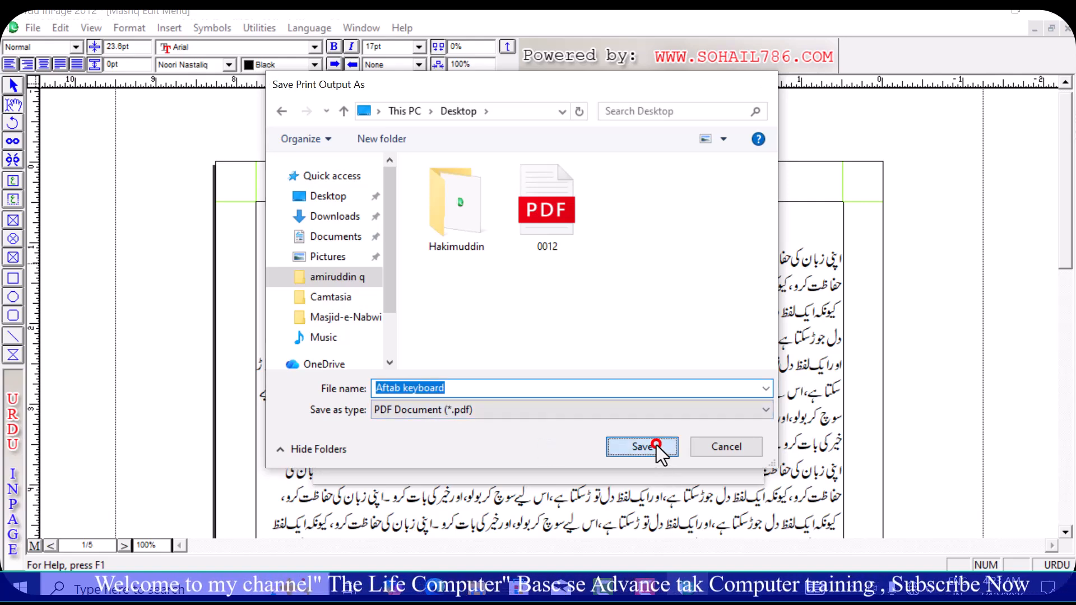
Close the Aftab key layout and the Keyboard Preferences, and minimize InPage to reach the desktop.
{"action": "left_click", "coordinate": [749, 95]}
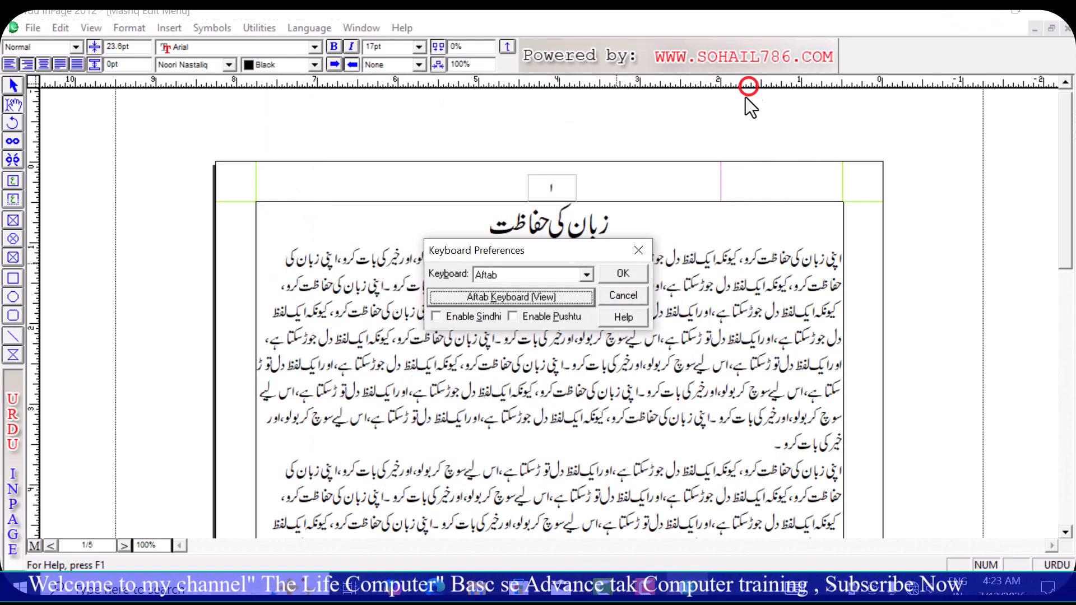
{"action": "left_click", "coordinate": [639, 248]}
{"action": "left_click", "coordinate": [976, 10]}
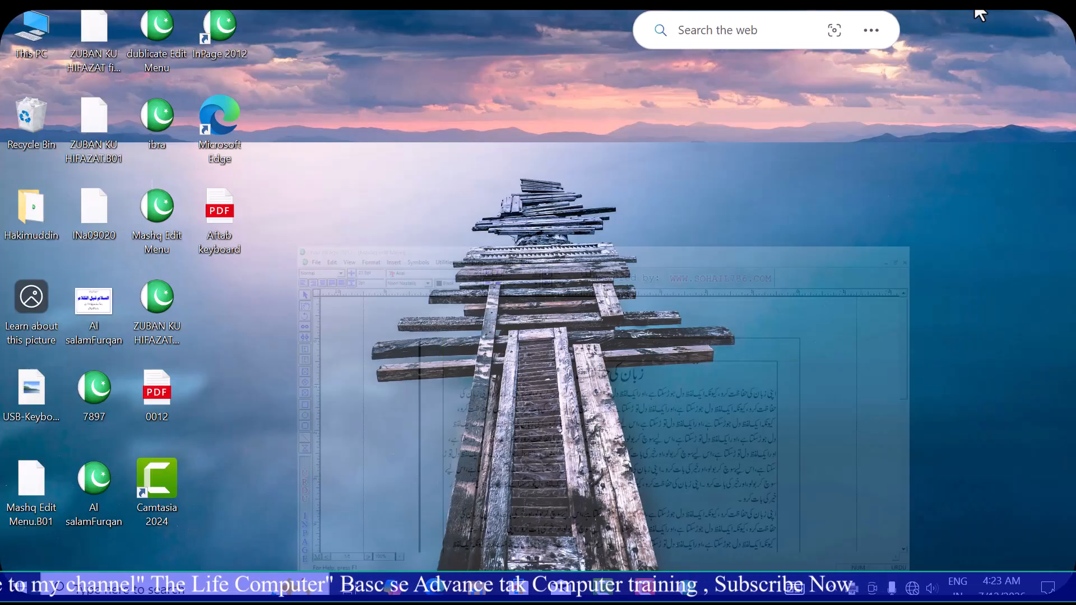
Open the "Aftab keyboard" PDF from the desktop, look through the printed layout and close it.
{"action": "double_click", "coordinate": [224, 227]}
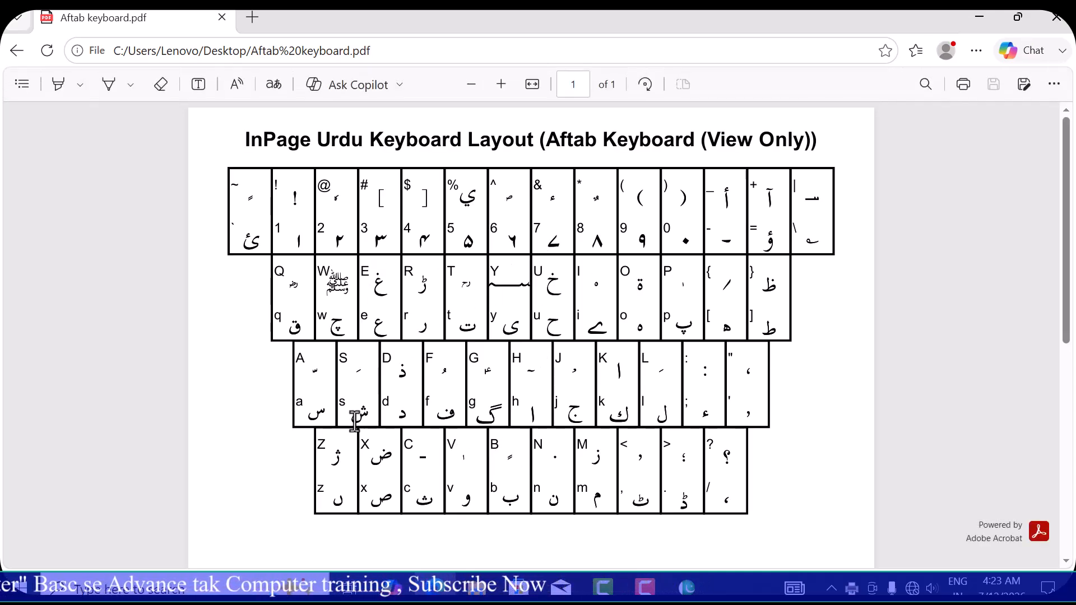
{"action": "scroll", "coordinate": [490, 395], "scroll_direction": "down", "scroll_amount": 10}
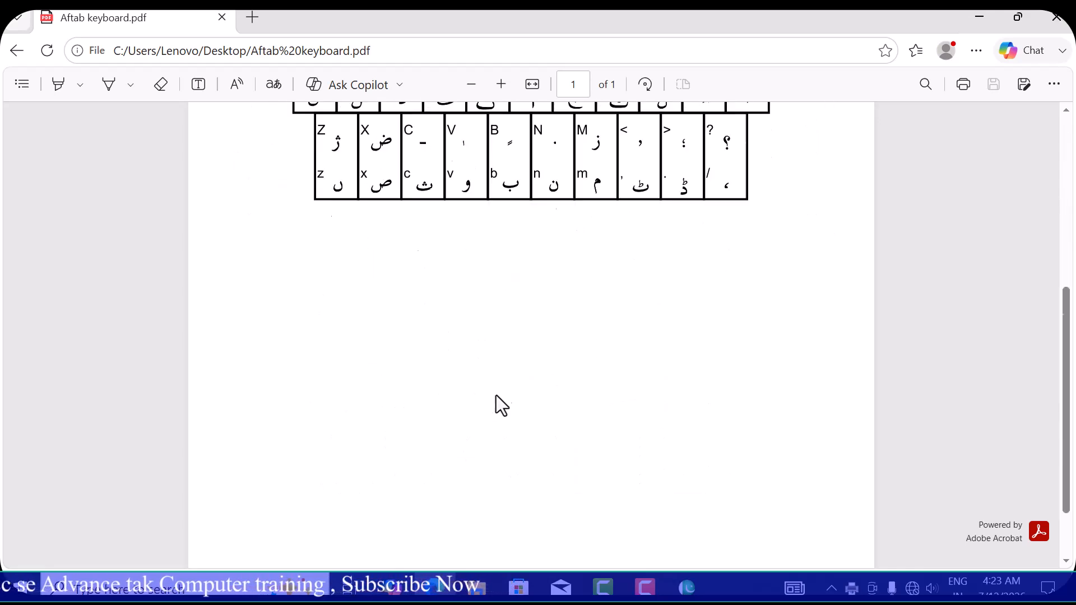
{"action": "scroll", "coordinate": [533, 418], "scroll_direction": "up", "scroll_amount": 10}
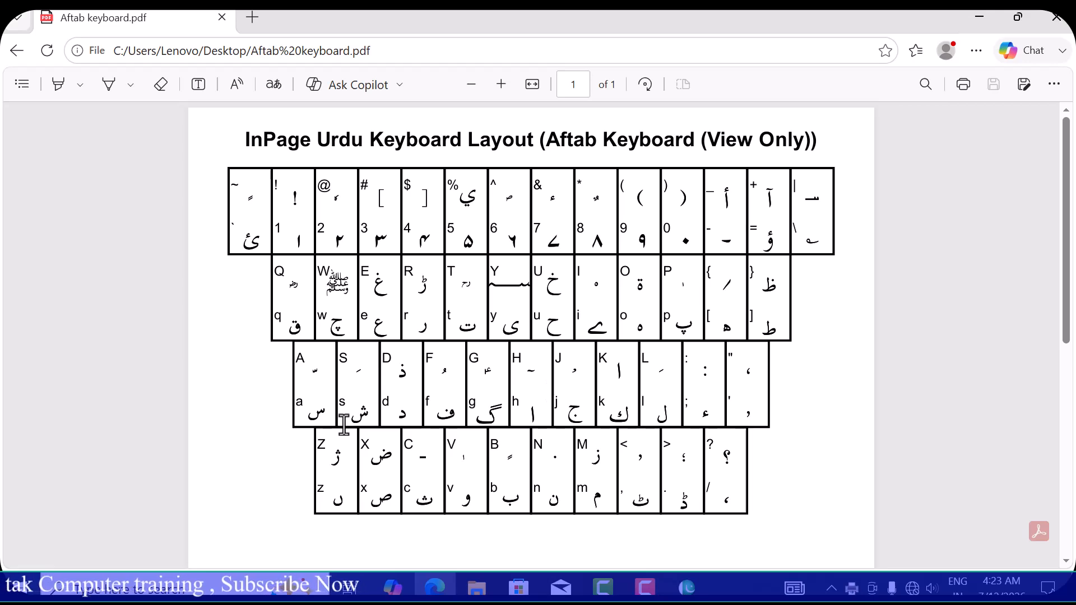
{"action": "left_click", "coordinate": [1056, 16]}
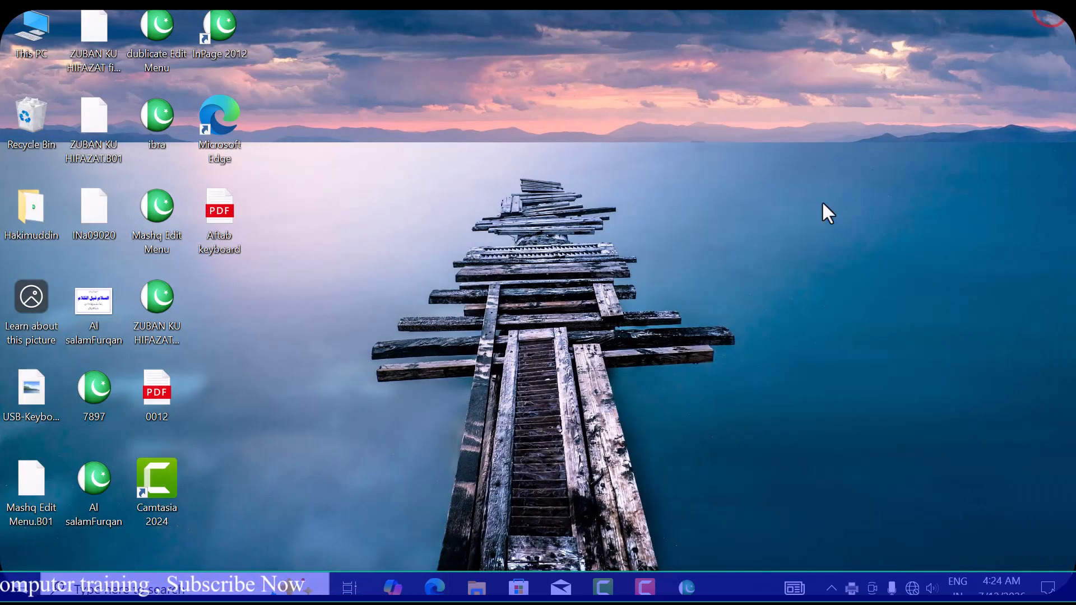
Return to InPage and choose User Defined Keyboard 1 in the Keyboard Preferences.
{"action": "left_click", "coordinate": [687, 587]}
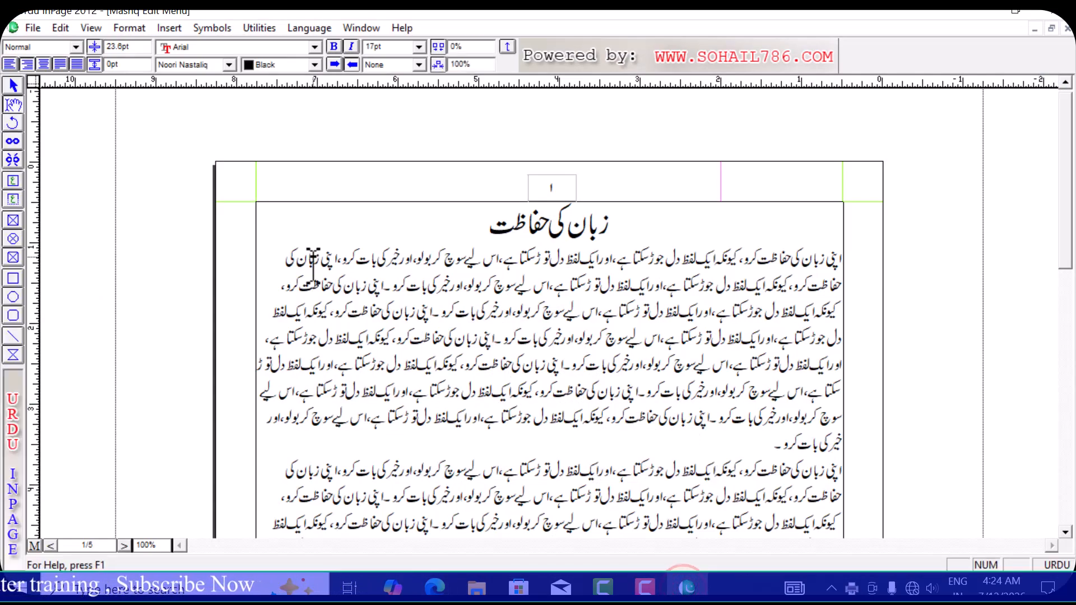
{"action": "key", "text": "alt+e"}
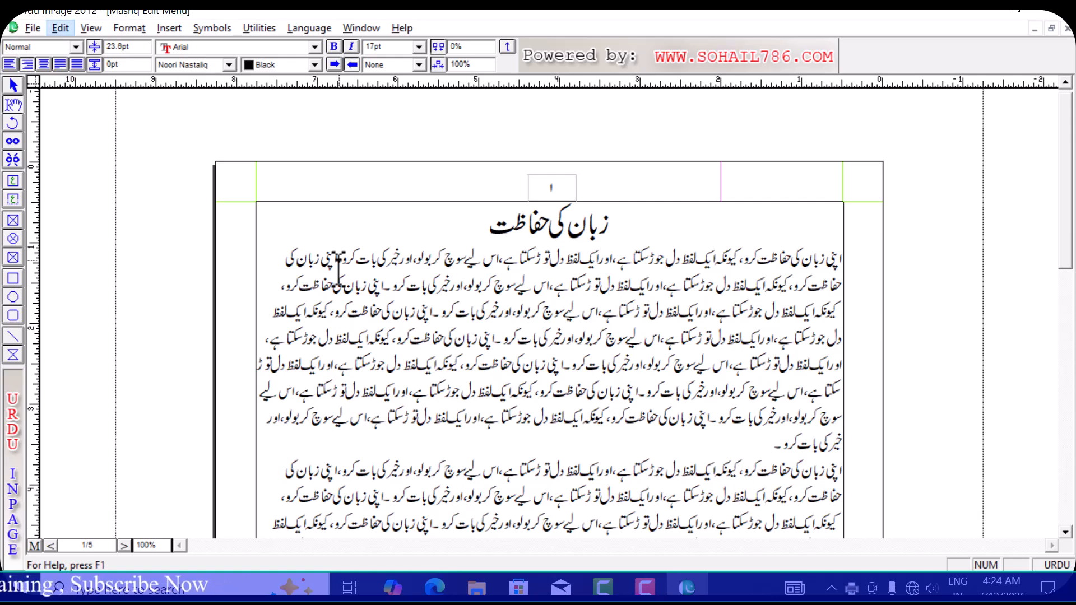
{"action": "key", "text": "r"}
{"action": "key", "text": "k"}
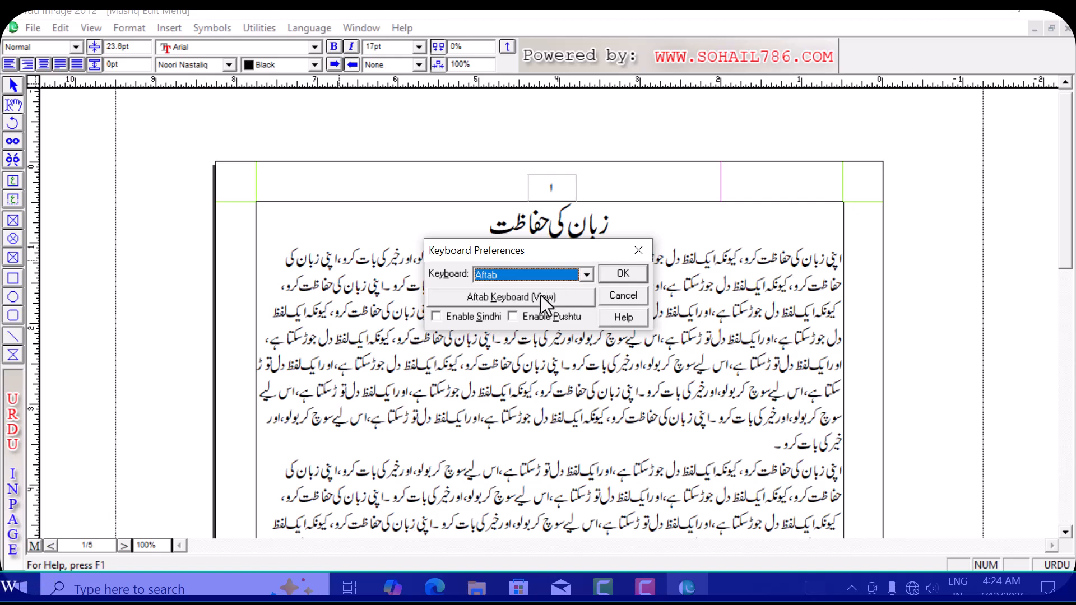
{"action": "left_click", "coordinate": [585, 275]}
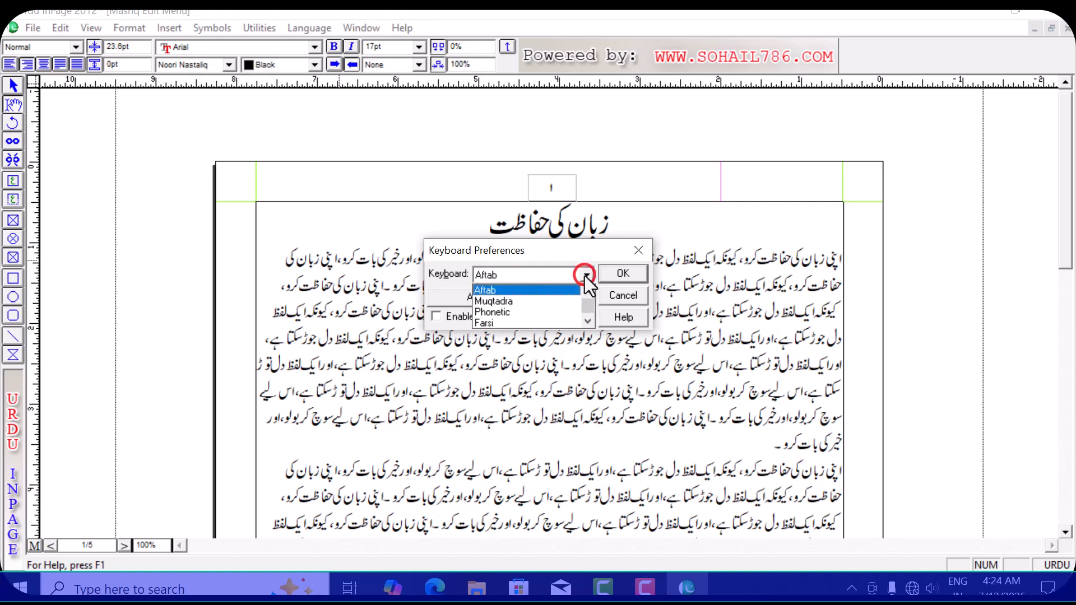
{"action": "scroll", "coordinate": [546, 305], "scroll_direction": "down", "scroll_amount": 1}
{"action": "scroll", "coordinate": [543, 308], "scroll_direction": "down", "scroll_amount": 2}
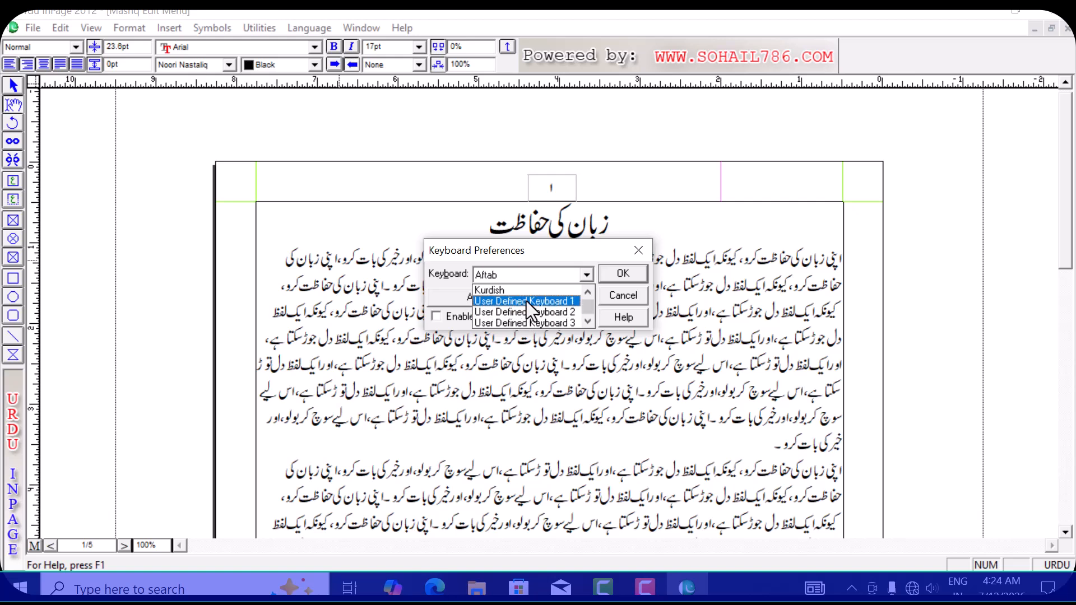
{"action": "left_click", "coordinate": [526, 301]}
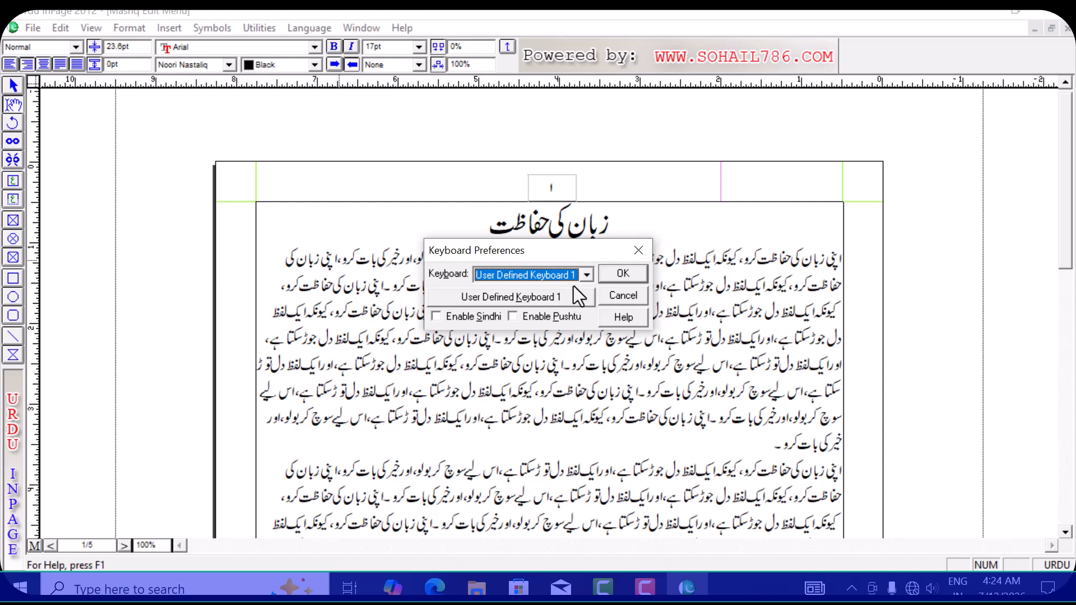
Display the key layout of User Defined Keyboard 1, close it and apply the selected keyboard.
{"action": "left_click", "coordinate": [543, 301]}
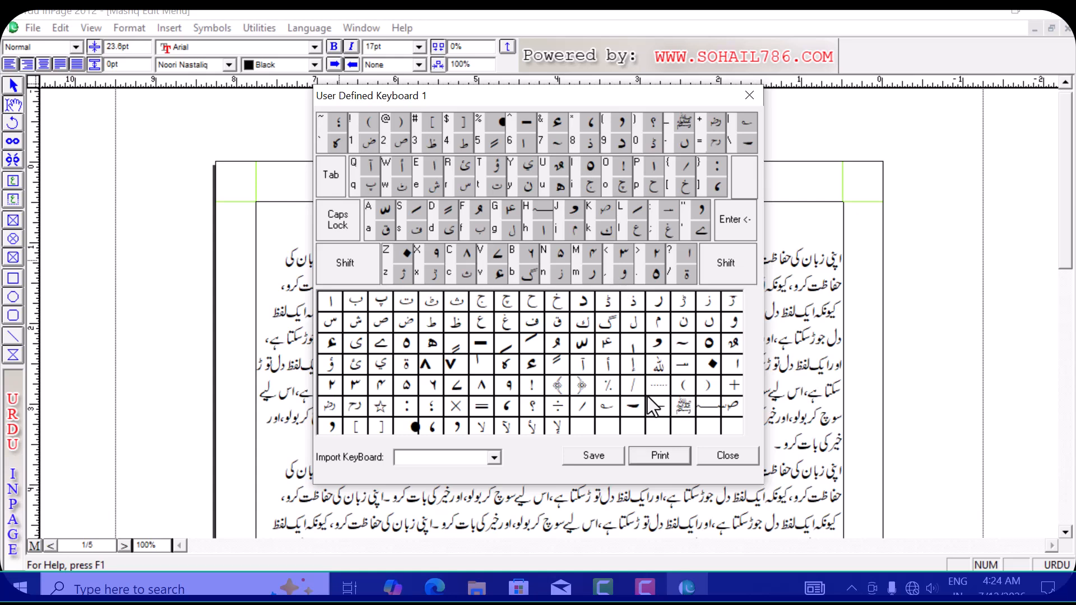
{"action": "left_click", "coordinate": [727, 456]}
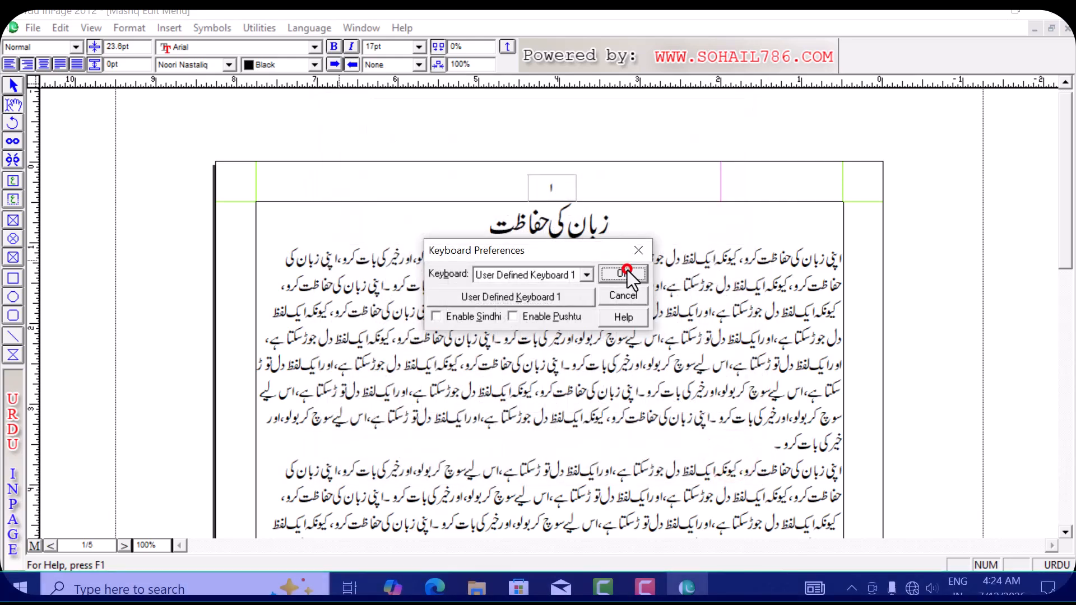
{"action": "left_click", "coordinate": [626, 272]}
Insert two blank lines above the heading "زبان کی حفاظت" on the first page.
{"action": "left_click", "coordinate": [611, 227]}
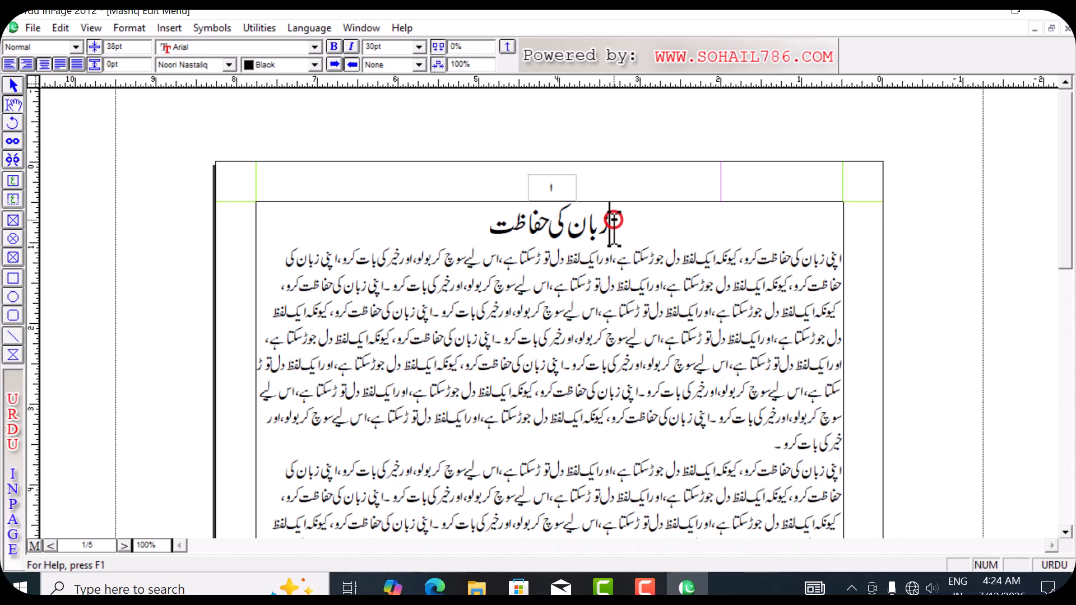
{"action": "key", "text": "Return"}
{"action": "key", "text": "Return"}
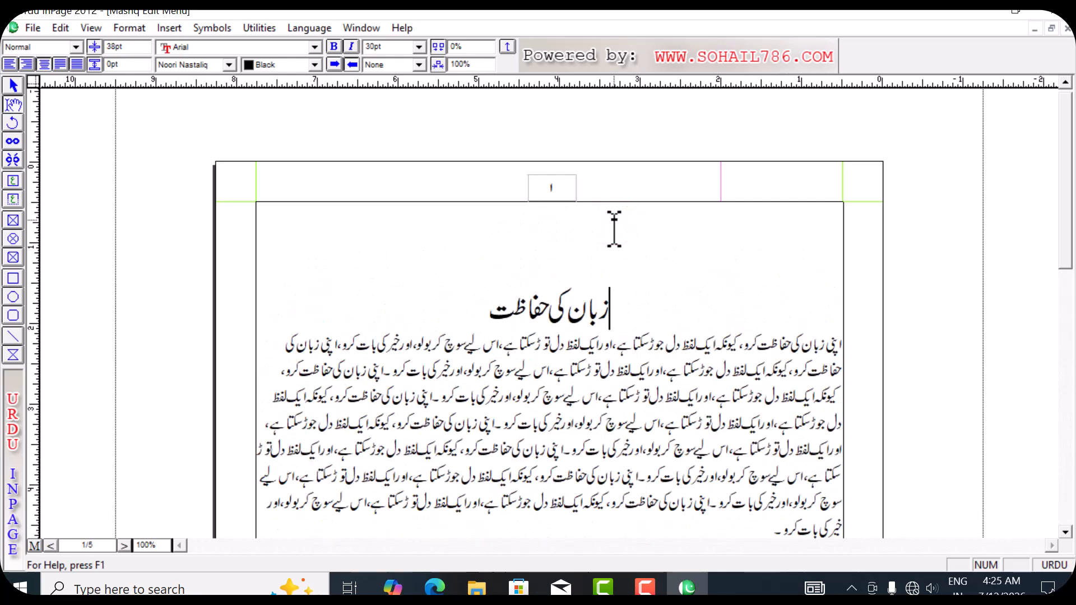
Test the keyboard by entering "از" on the first blank line, and delete the "ز".
{"action": "left_click", "coordinate": [612, 238]}
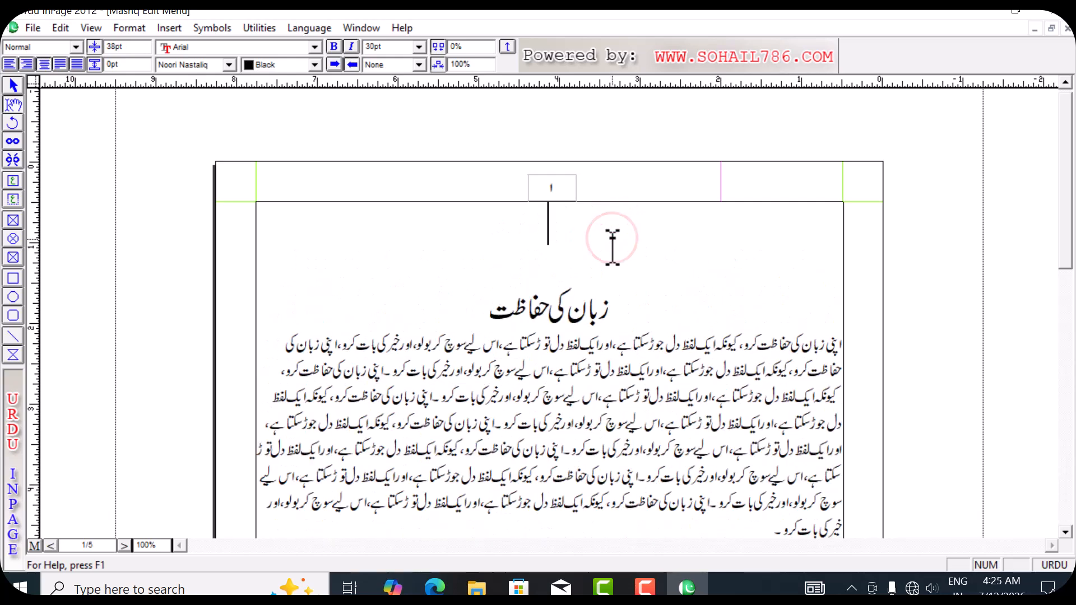
{"action": "type", "text": "از"}
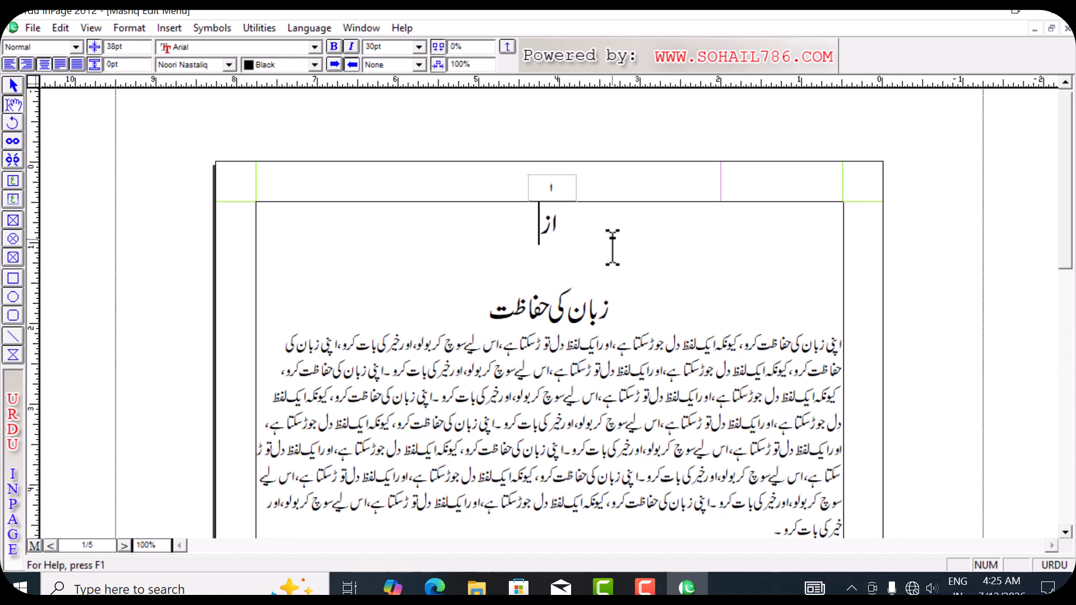
{"action": "key", "text": "BackSpace"}
{"action": "type", "text": "ز"}
{"action": "key", "text": "BackSpace"}
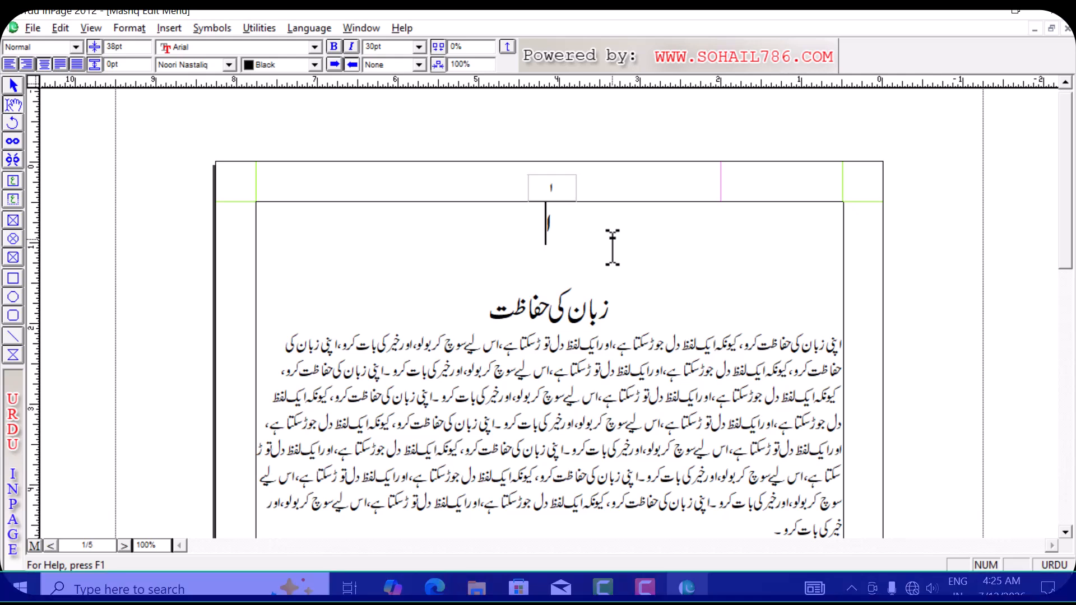
Switch the keyboard back to Aftab in the Keyboard Preferences and apply it.
{"action": "key", "text": "alt+e"}
{"action": "key", "text": "n"}
{"action": "key", "text": "k"}
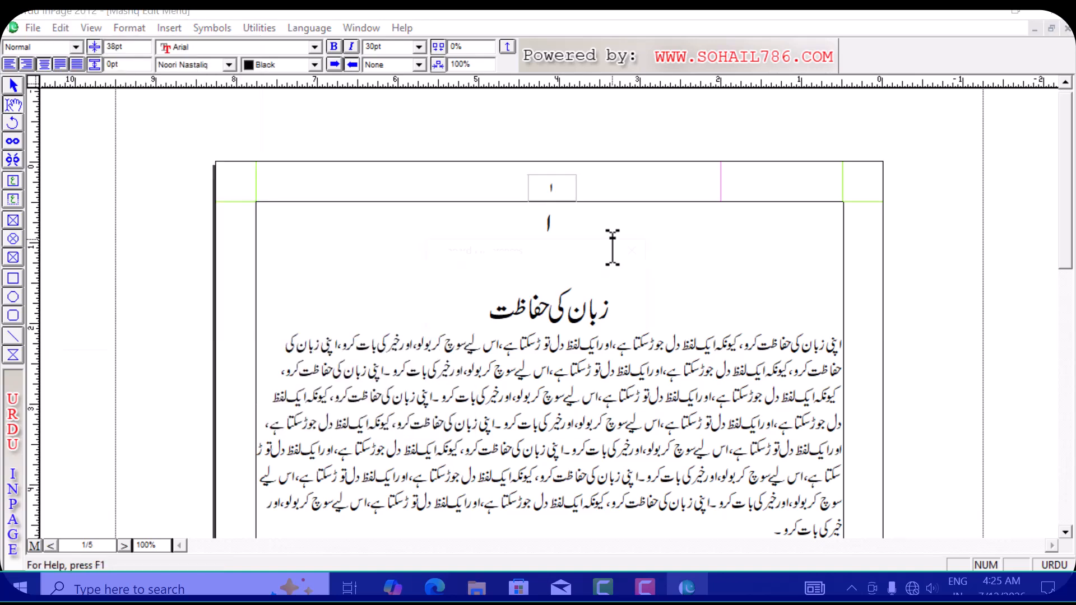
{"action": "left_click", "coordinate": [586, 274]}
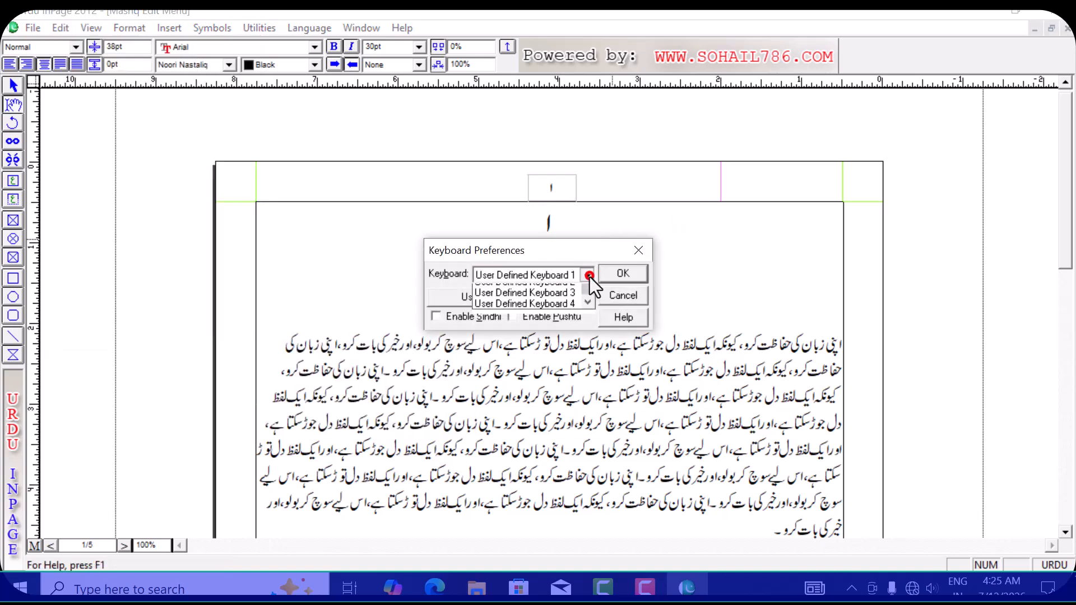
{"action": "scroll", "coordinate": [513, 297], "scroll_direction": "up", "scroll_amount": 2}
{"action": "left_click", "coordinate": [509, 301]}
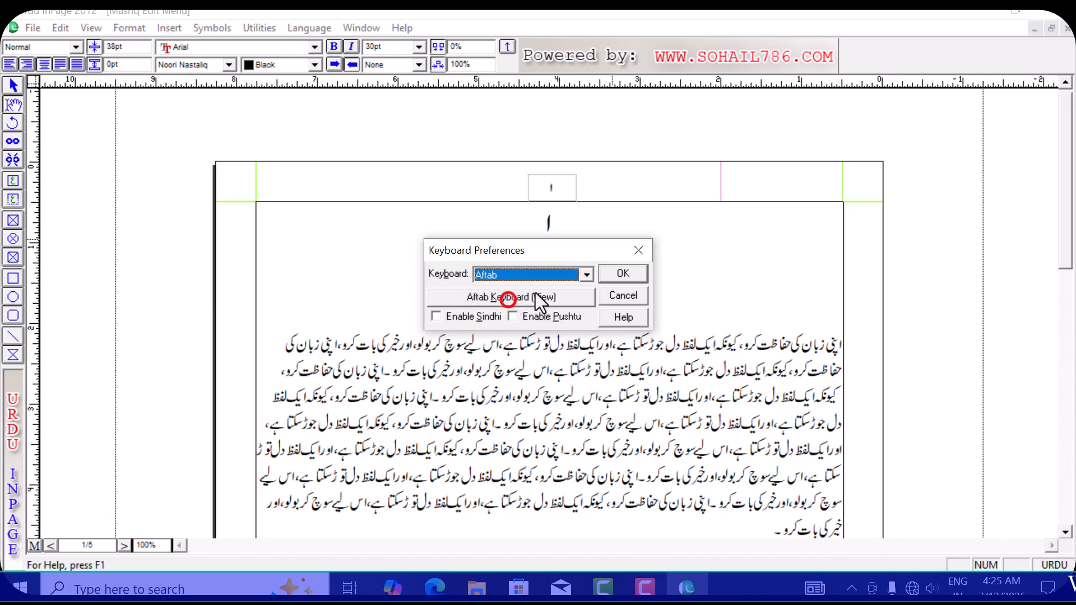
{"action": "left_click", "coordinate": [623, 274]}
Write "ان الحمدلله أ" on the first line above the heading.
{"action": "key", "text": "BackSpace"}
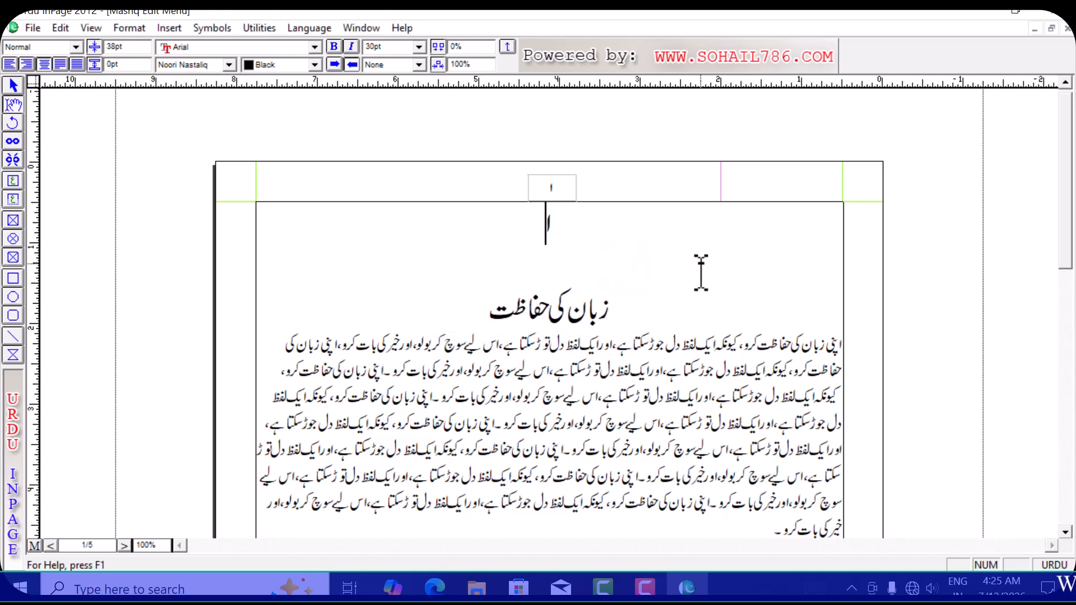
{"action": "type", "text": "ان"}
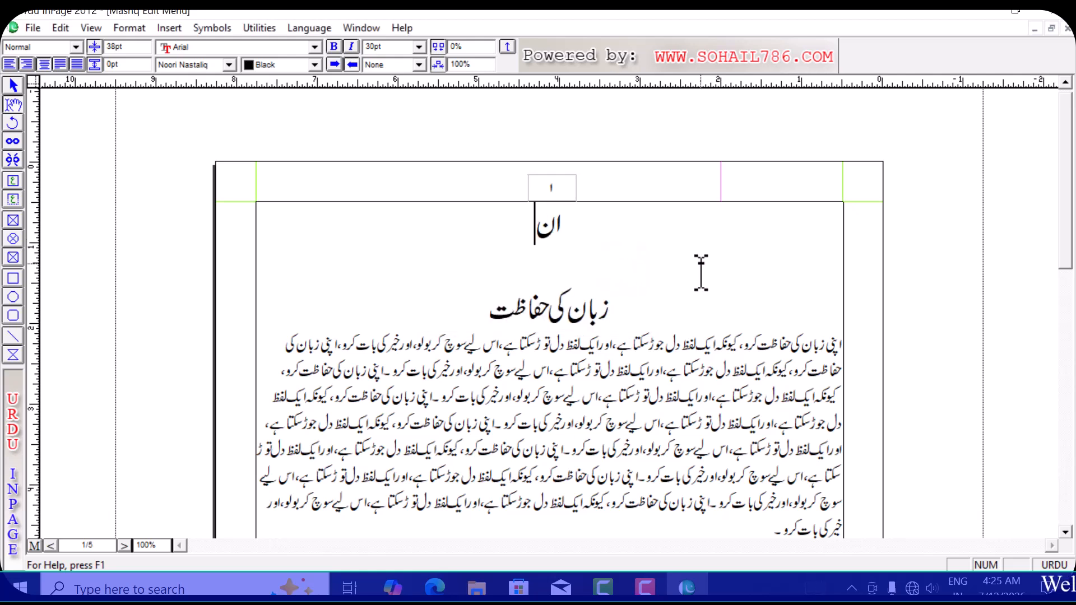
{"action": "type", "text": " ال"}
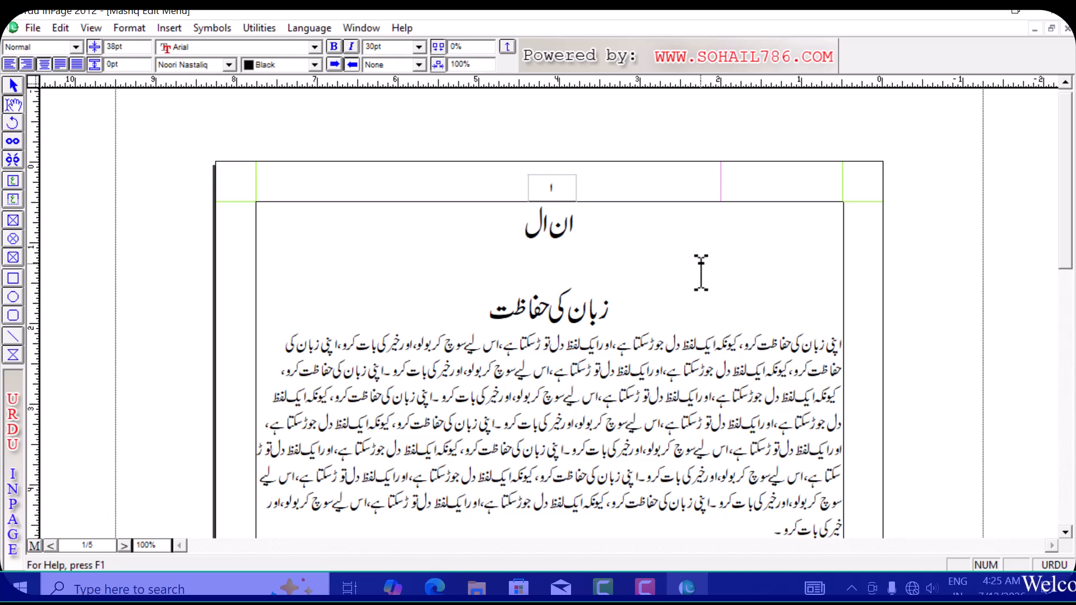
{"action": "type", "text": "حمدلله"}
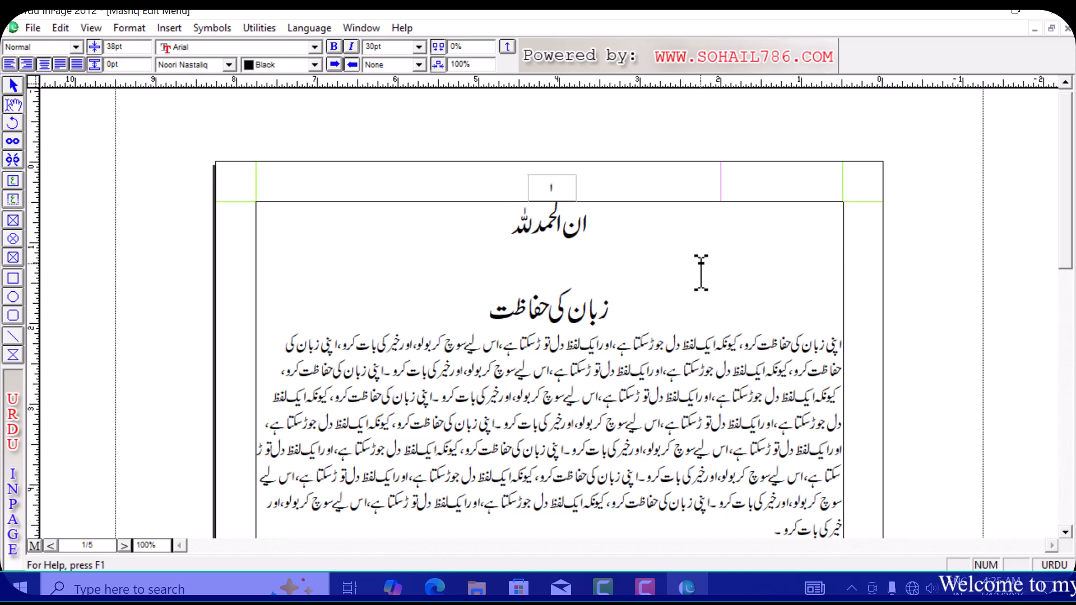
{"action": "type", "text": "ا"}
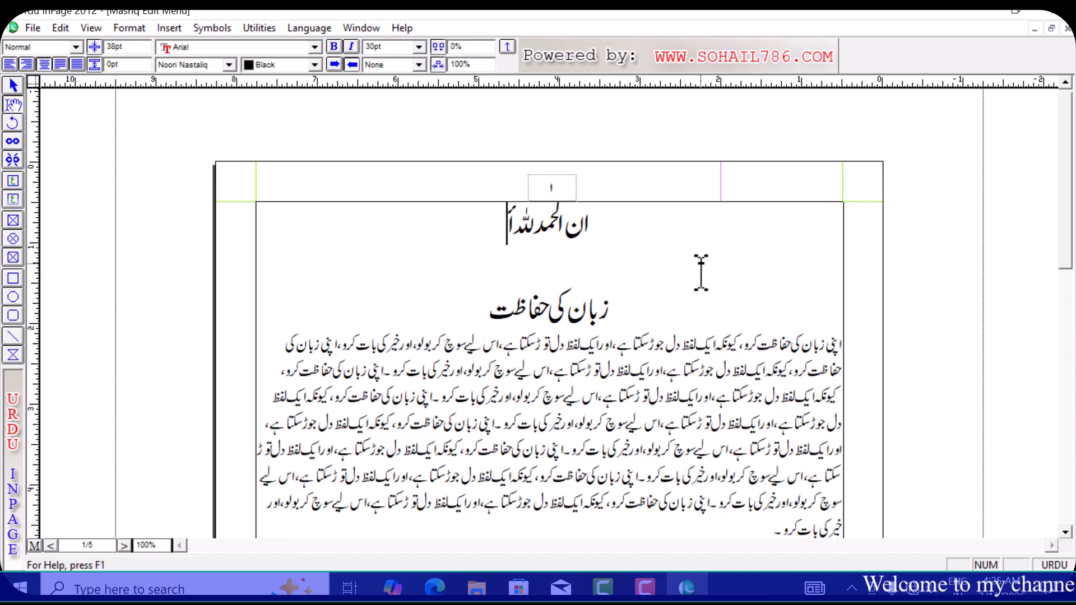
Set the font of the new first line to Trad Arabic Bold and add another "أ" at its end.
{"action": "key", "text": "shift+Home"}
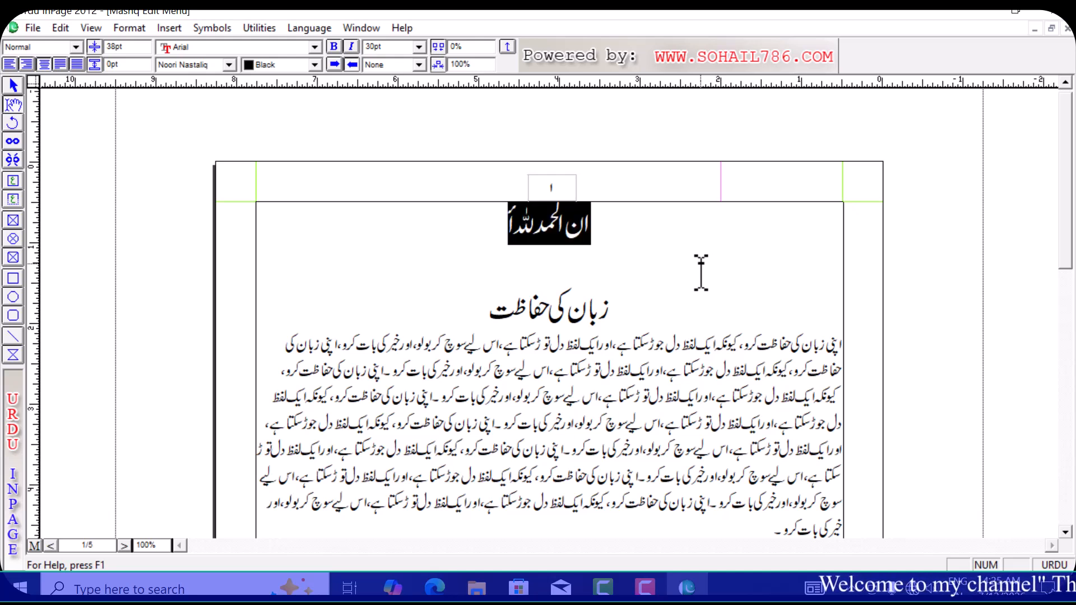
{"action": "left_click", "coordinate": [229, 63]}
{"action": "key", "text": "t"}
{"action": "key", "text": "Return"}
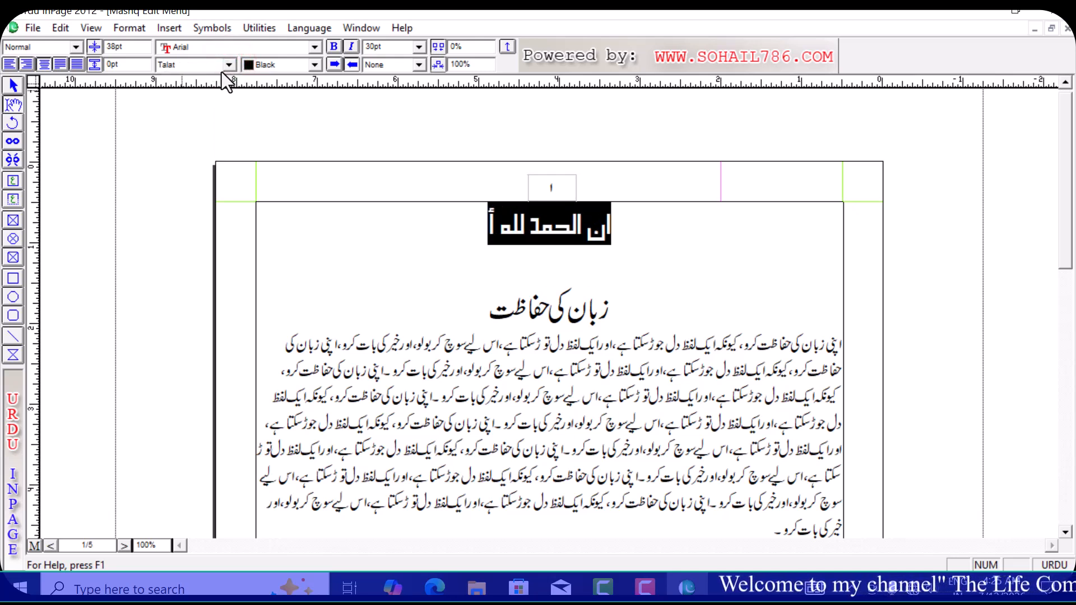
{"action": "left_click", "coordinate": [230, 64]}
{"action": "left_click", "coordinate": [218, 106]}
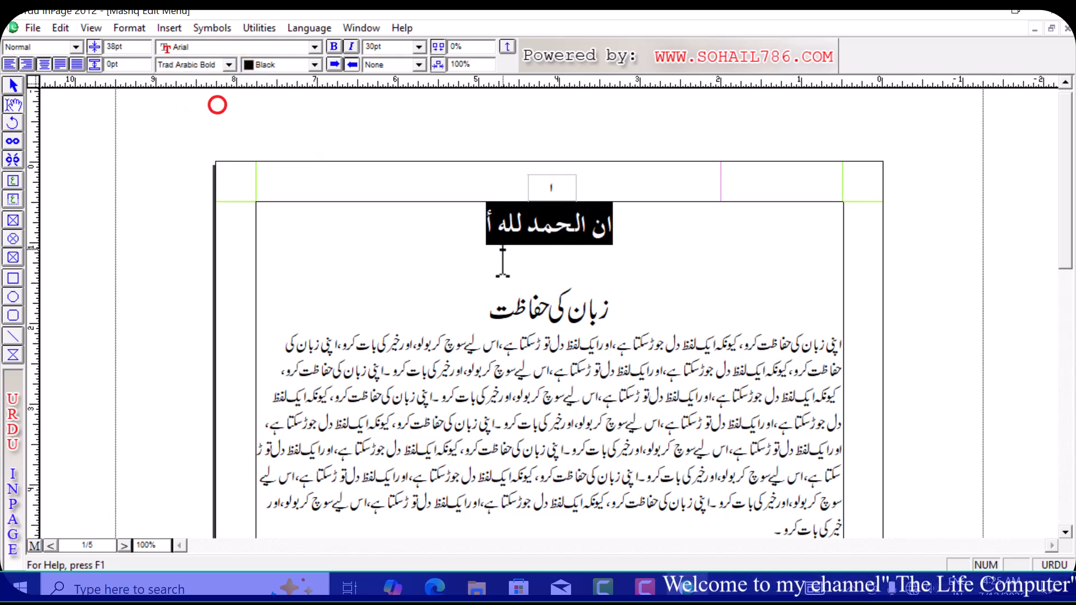
{"action": "left_click", "coordinate": [471, 228]}
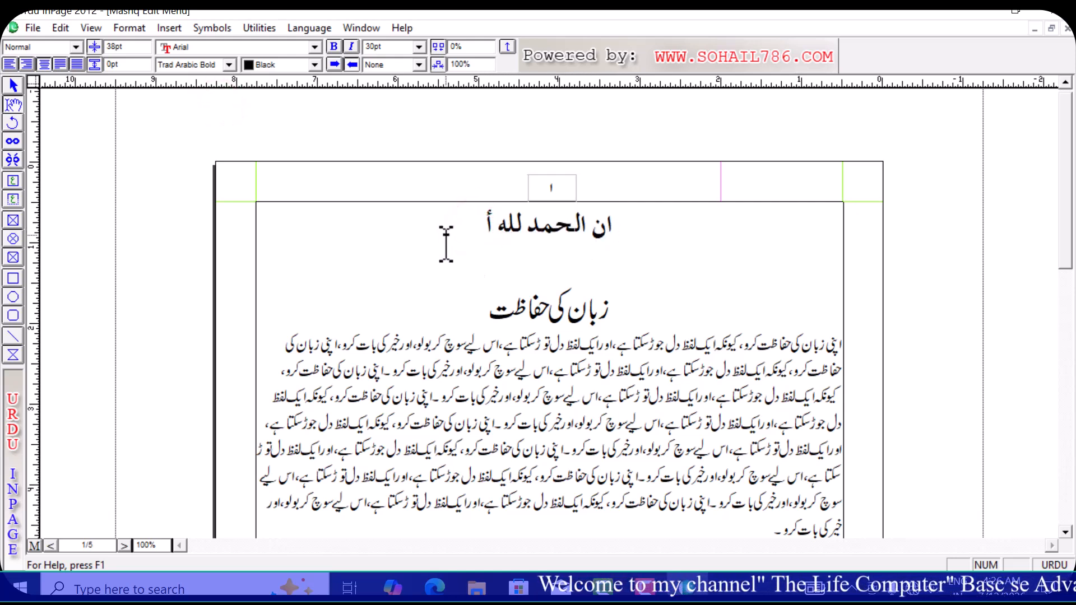
{"action": "type", "text": "ا"}
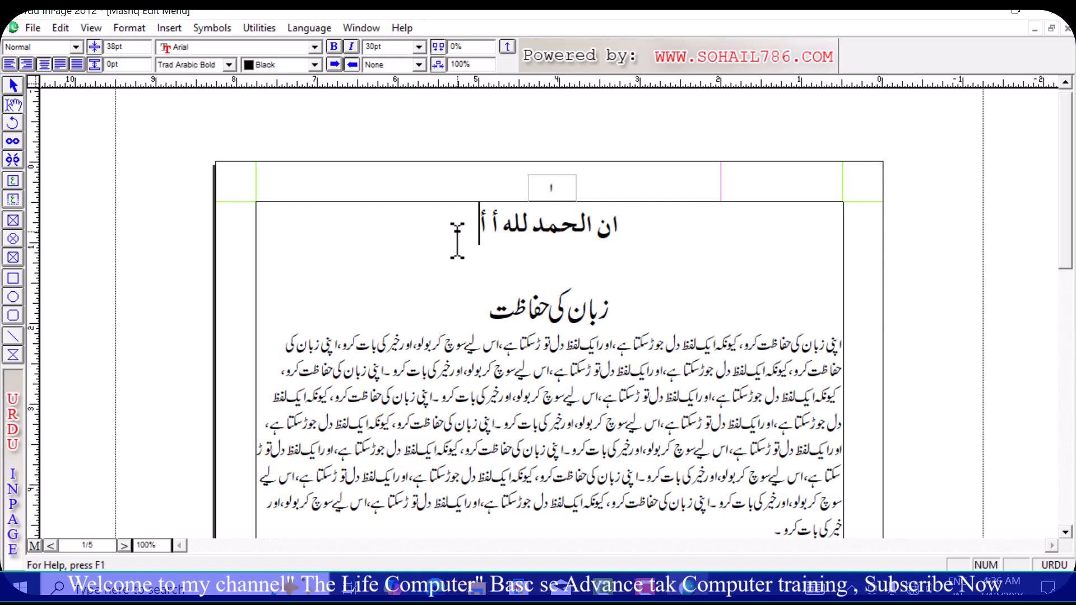
Choose User Defined Keyboard 1 as the keyboard in the Keyboard Preferences.
{"action": "key", "text": "alt+e"}
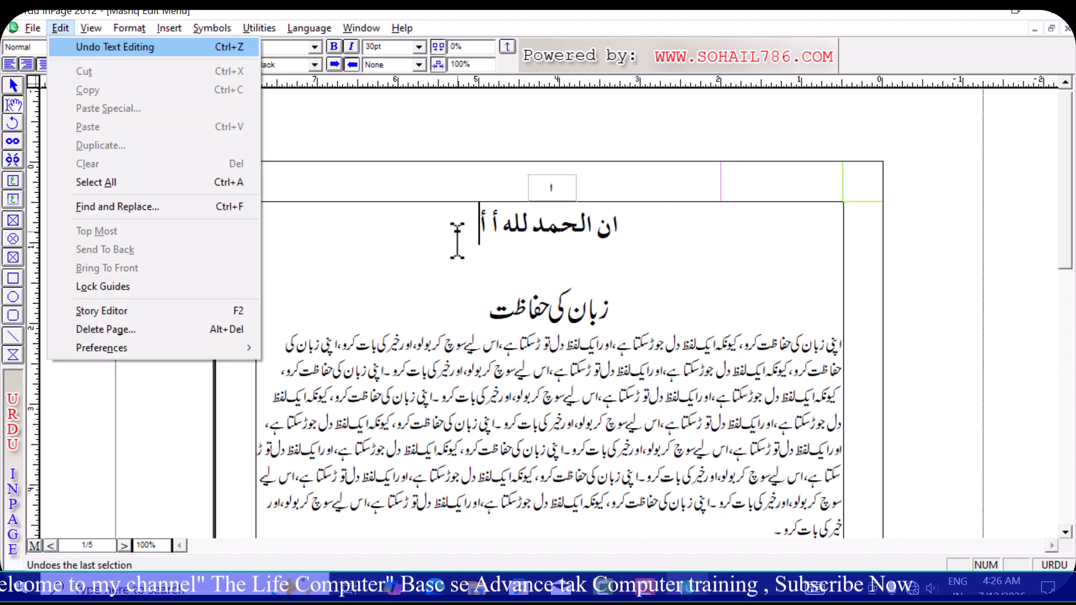
{"action": "key", "text": "r"}
{"action": "key", "text": "k"}
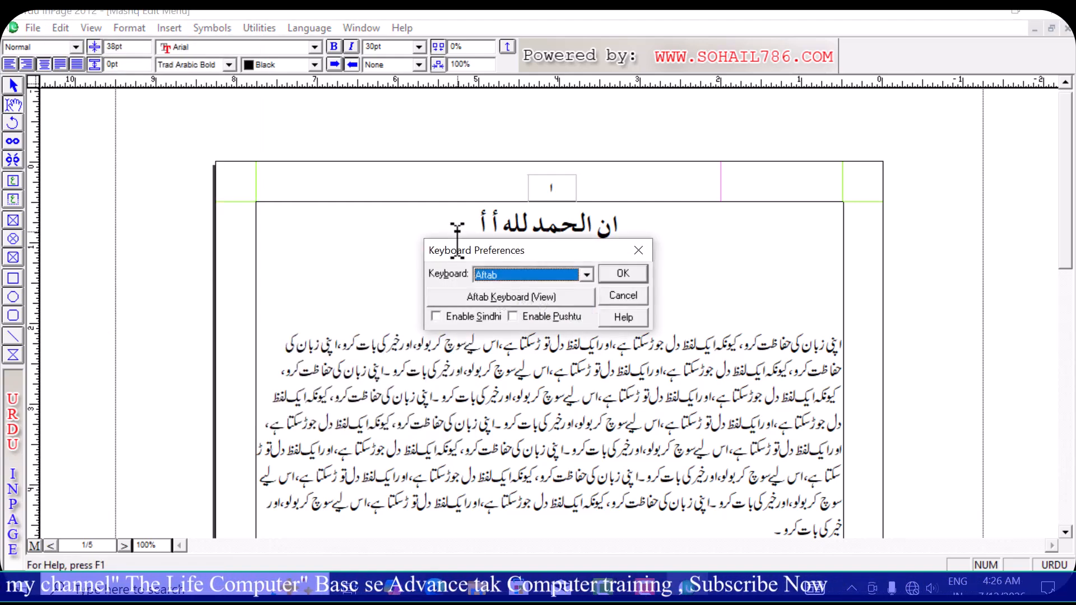
{"action": "left_click", "coordinate": [588, 273]}
{"action": "scroll", "coordinate": [544, 312], "scroll_direction": "down", "scroll_amount": 2}
{"action": "scroll", "coordinate": [543, 314], "scroll_direction": "down", "scroll_amount": 1}
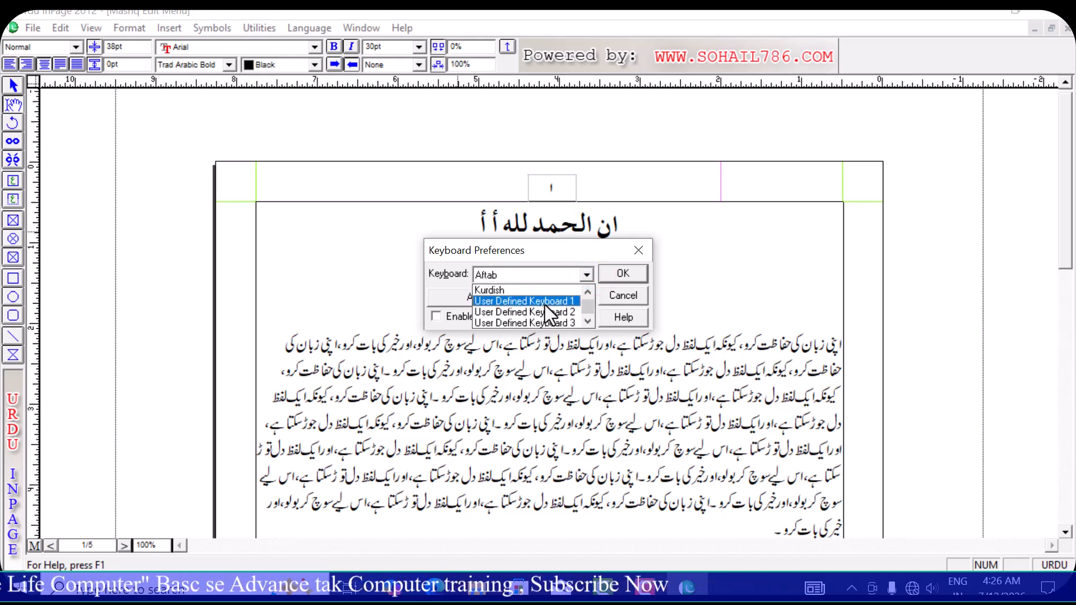
{"action": "left_click", "coordinate": [545, 305]}
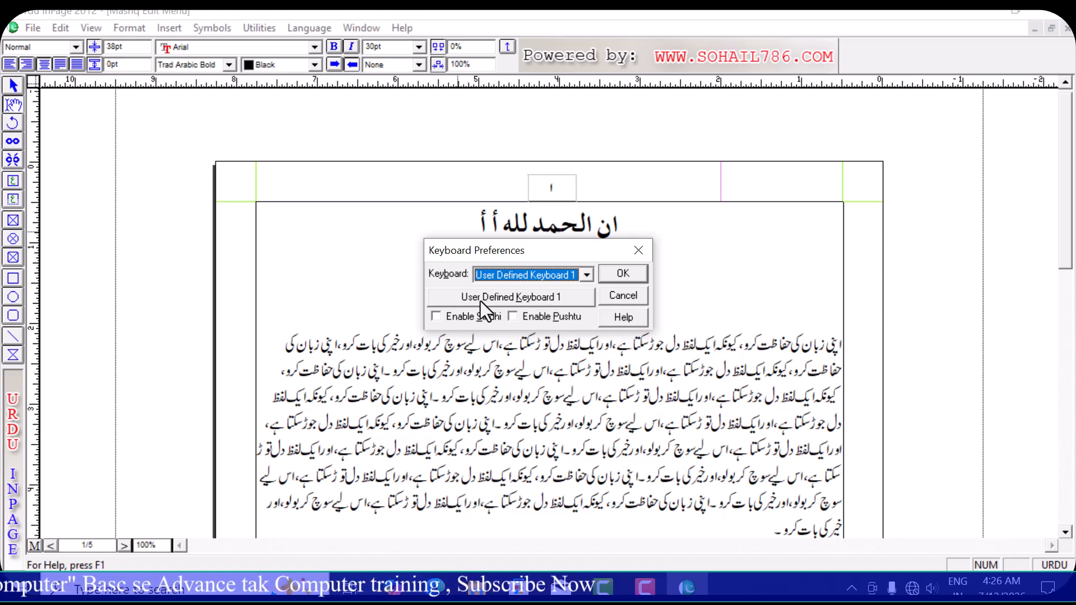
Open the User Defined Keyboard 1 layout for editing and import the Aftab layout into it.
{"action": "left_click", "coordinate": [526, 298]}
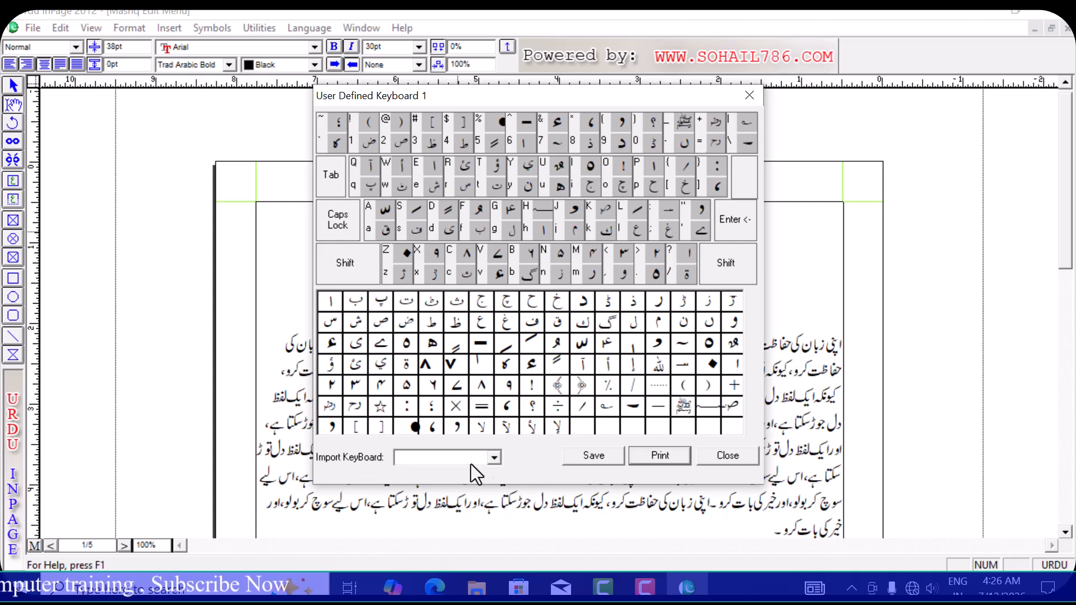
{"action": "left_click", "coordinate": [496, 458]}
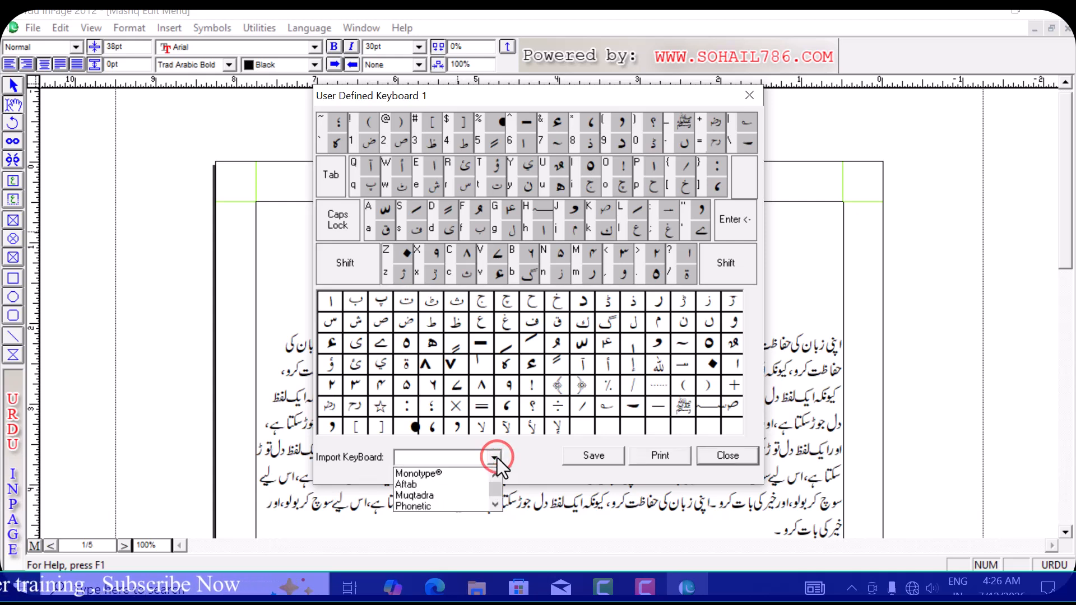
{"action": "left_click", "coordinate": [417, 486]}
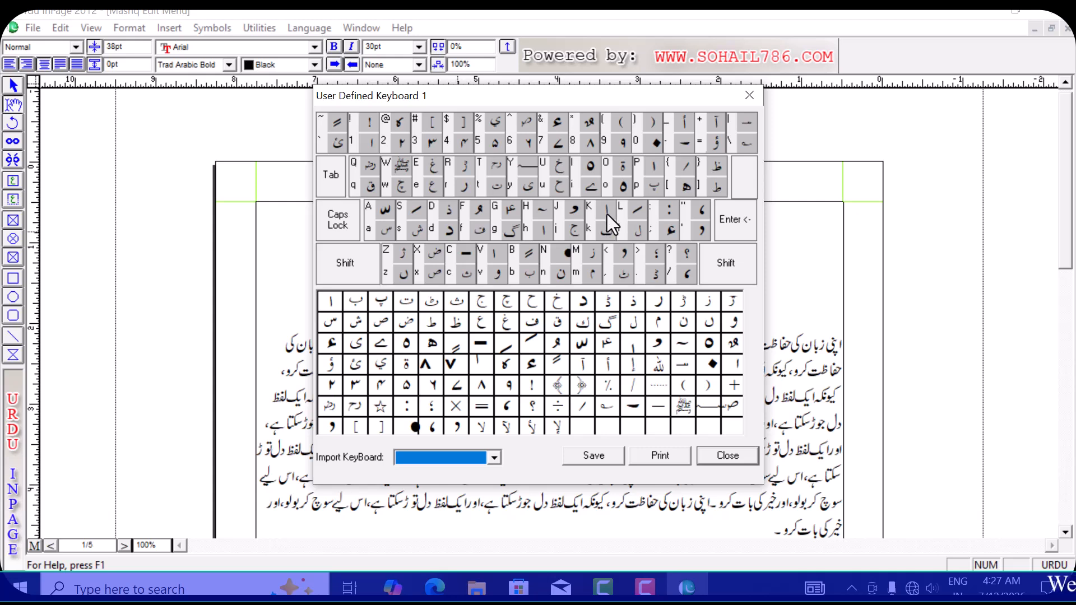
Assign the character "إ" to the capital K position of the layout and save the layout.
{"action": "left_click", "coordinate": [630, 368]}
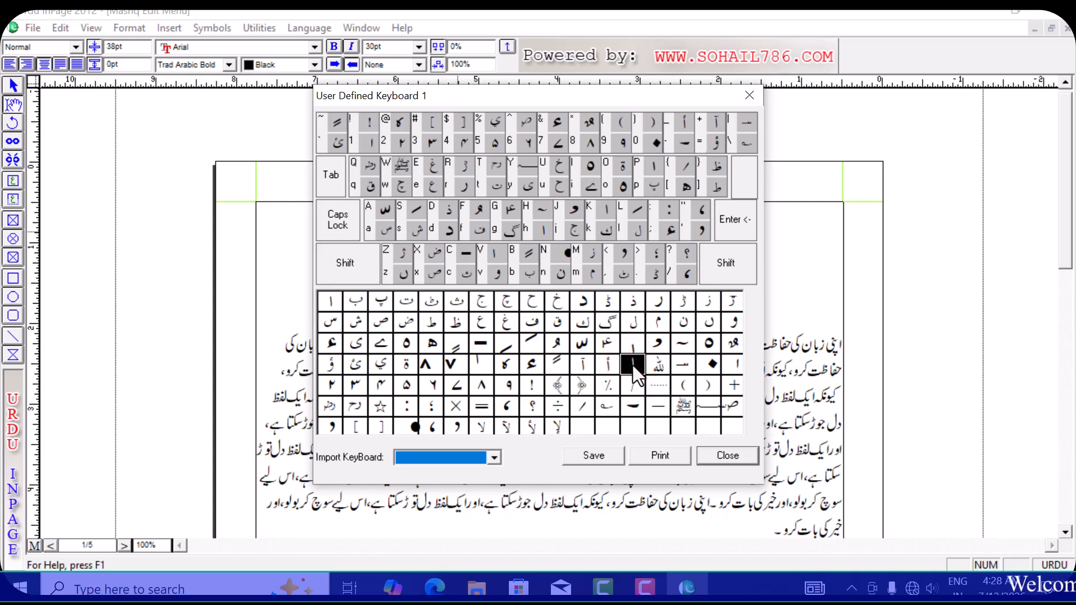
{"action": "left_click", "coordinate": [634, 364]}
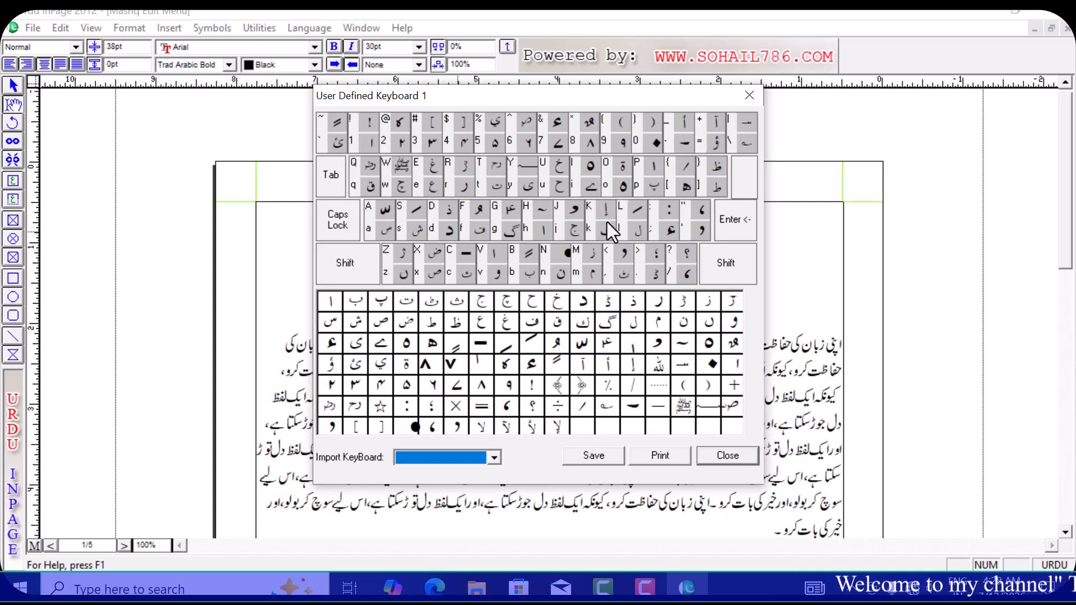
{"action": "left_click", "coordinate": [599, 455]}
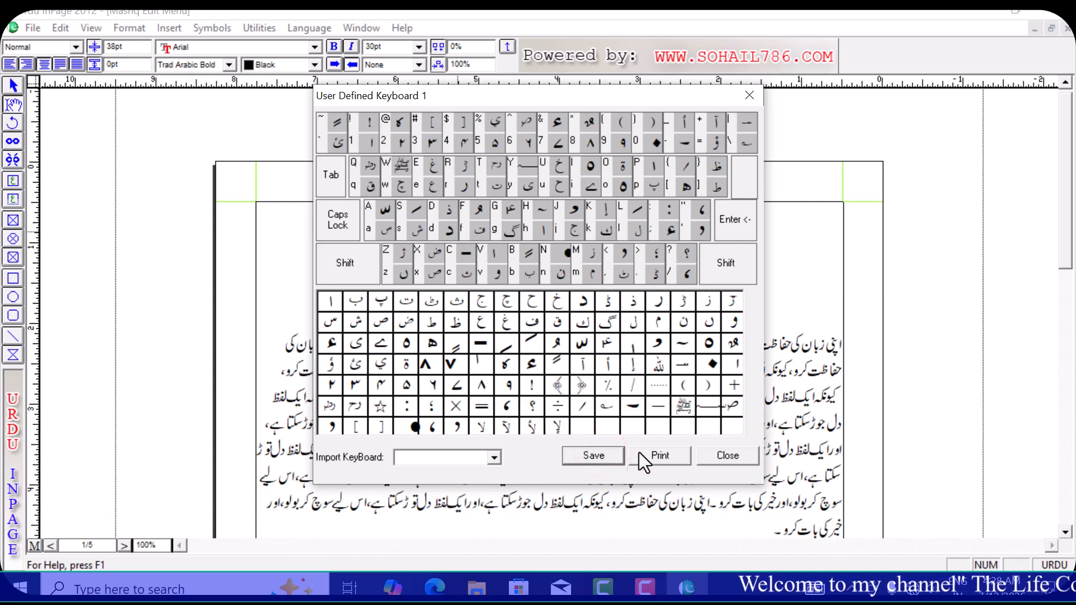
Close the layout editor and apply User Defined Keyboard 1 as the active keyboard.
{"action": "left_click", "coordinate": [743, 457]}
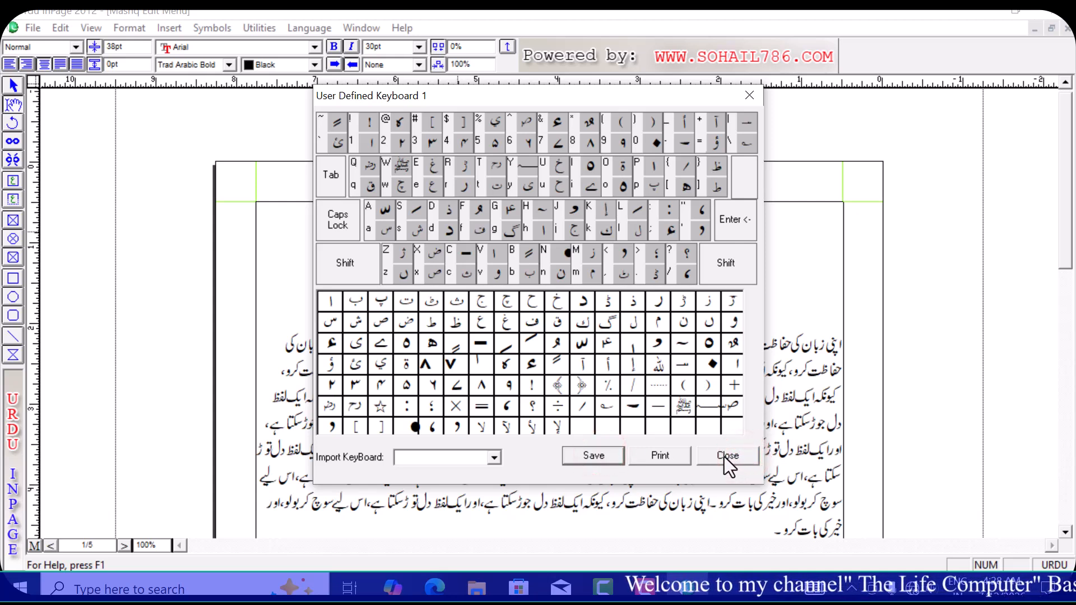
{"action": "left_click", "coordinate": [724, 456]}
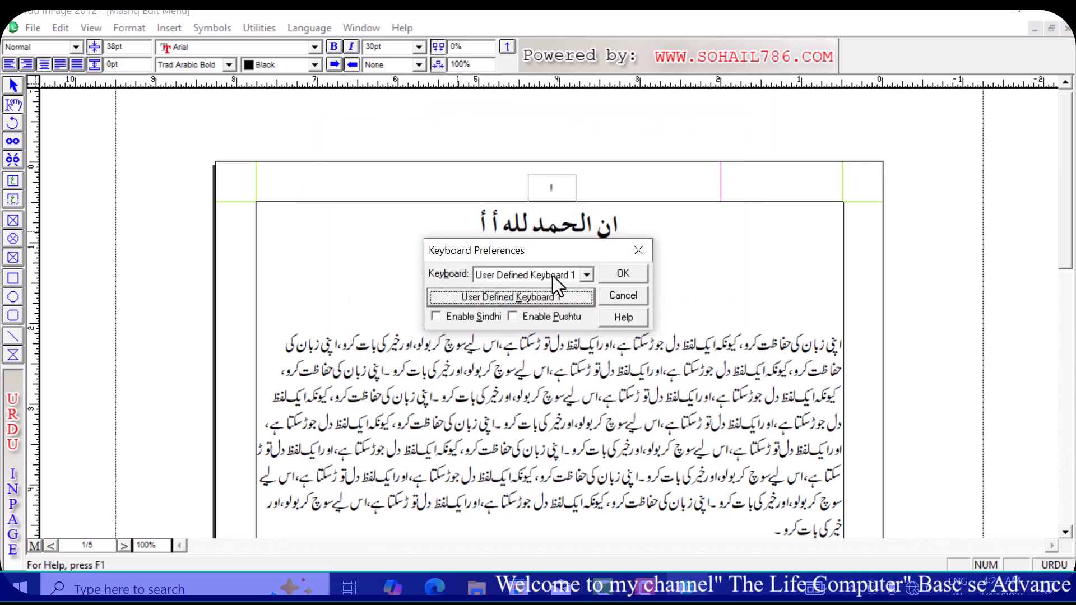
{"action": "left_click", "coordinate": [633, 271]}
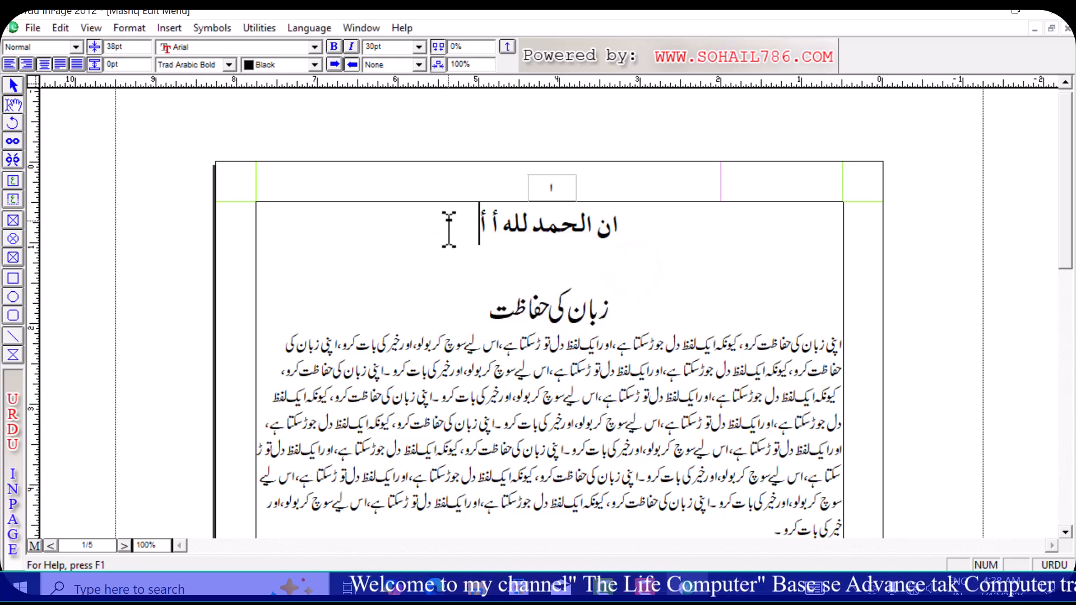
Replace the text of the first line above the heading with "إن الحمد لله".
{"action": "key", "text": "shift+Home"}
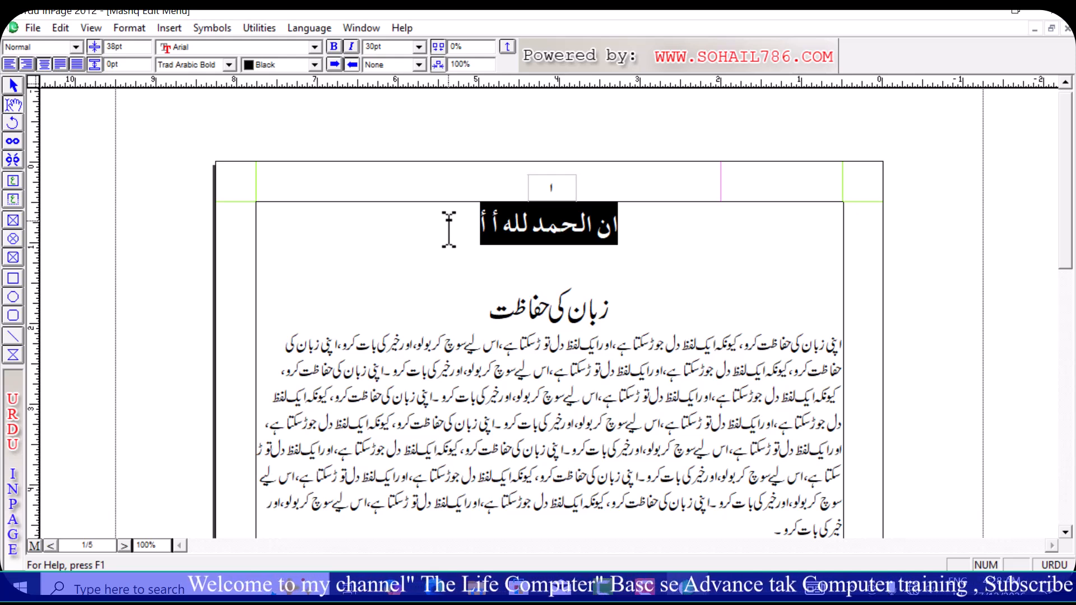
{"action": "key", "text": "BackSpace"}
{"action": "type", "text": "إن الحمد لله"}
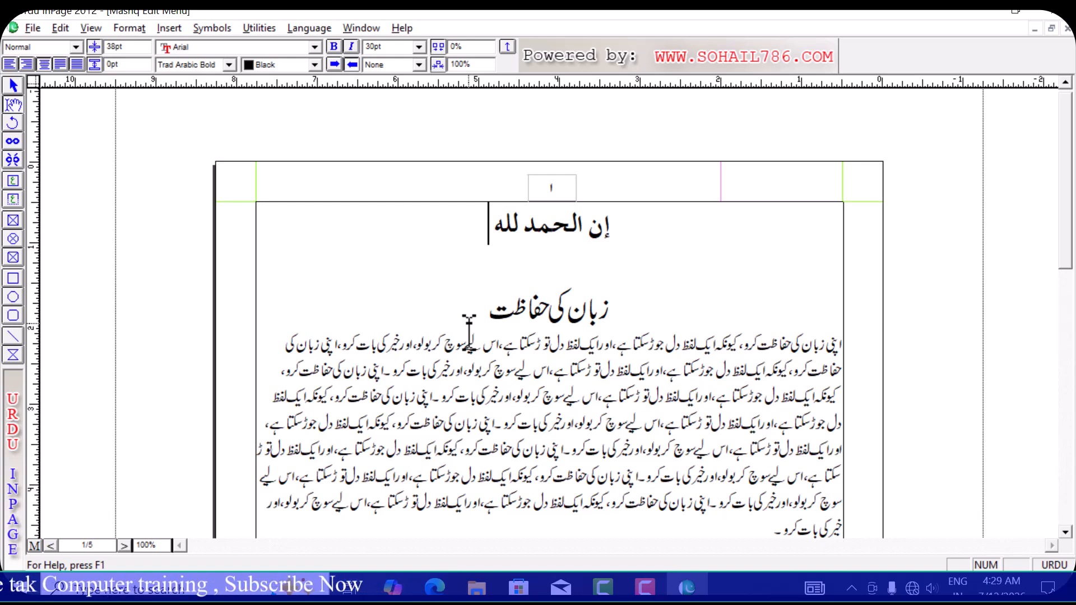
Open the Keyboard Preferences.
{"action": "key", "text": "alt+e"}
{"action": "key", "text": "r"}
{"action": "key", "text": "k"}
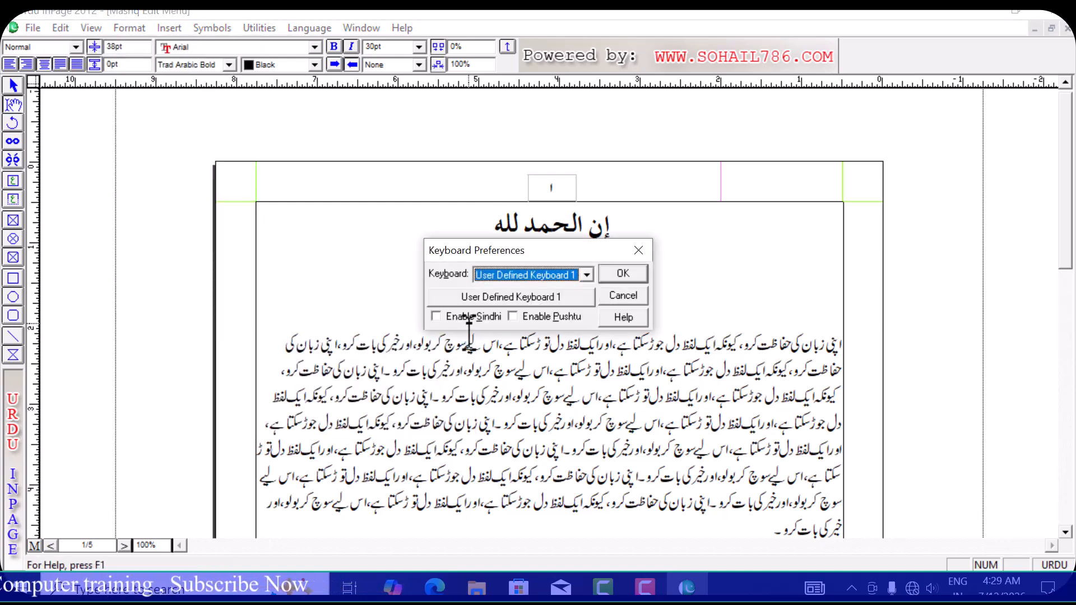